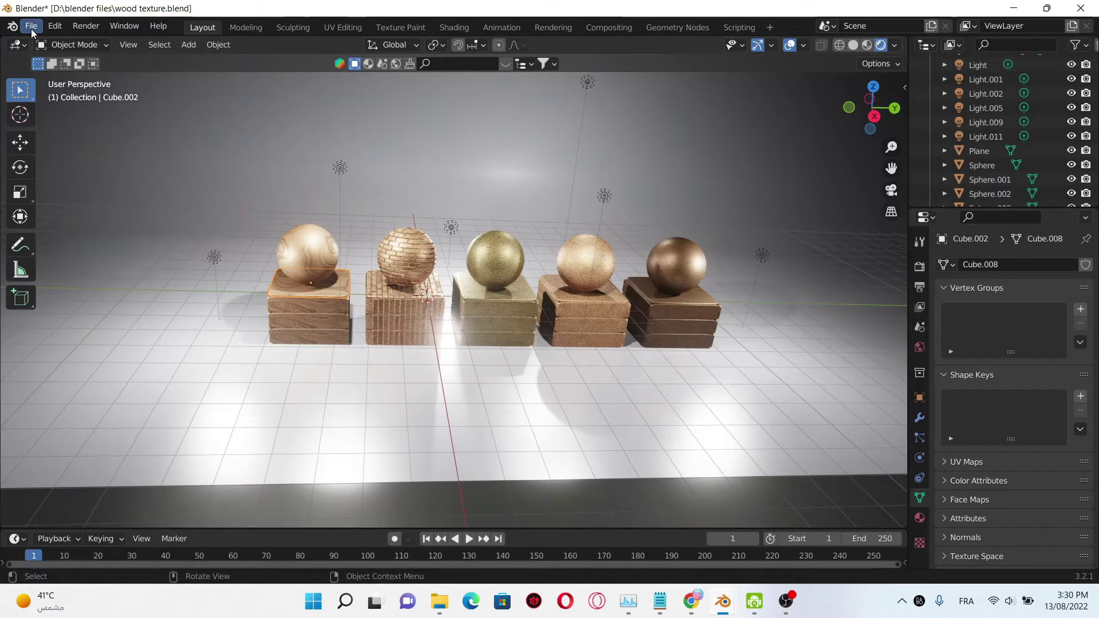
Step: Start a new General scene from the File menu
click(31, 28)
mouse_move(99, 42)
click(176, 40)
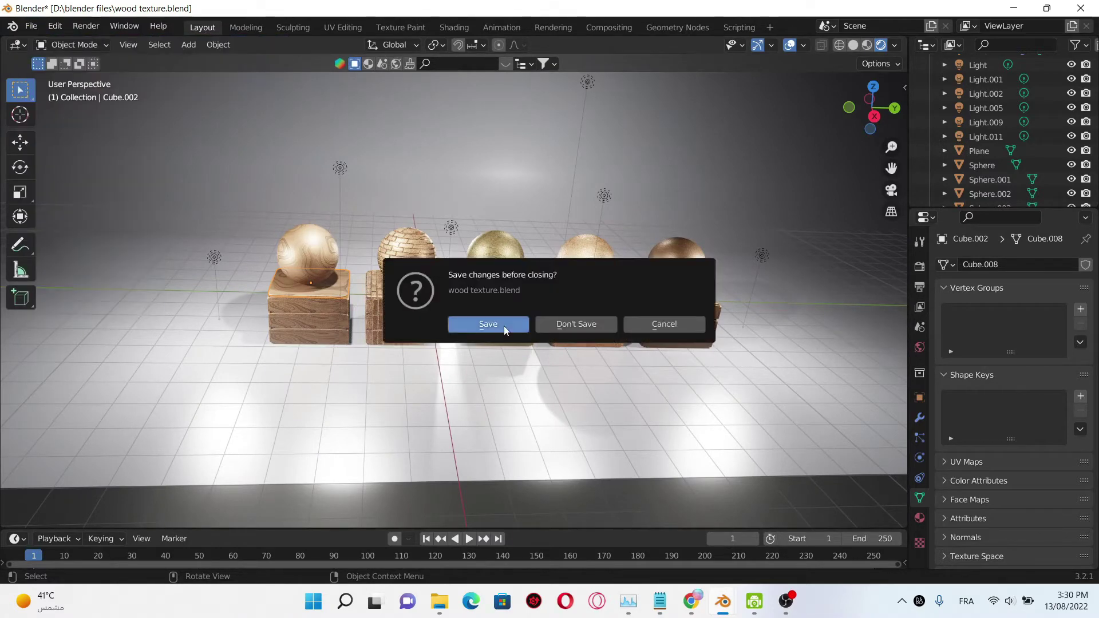
Step: Discard the wood texture file's unsaved changes and delete the default cube
click(542, 325)
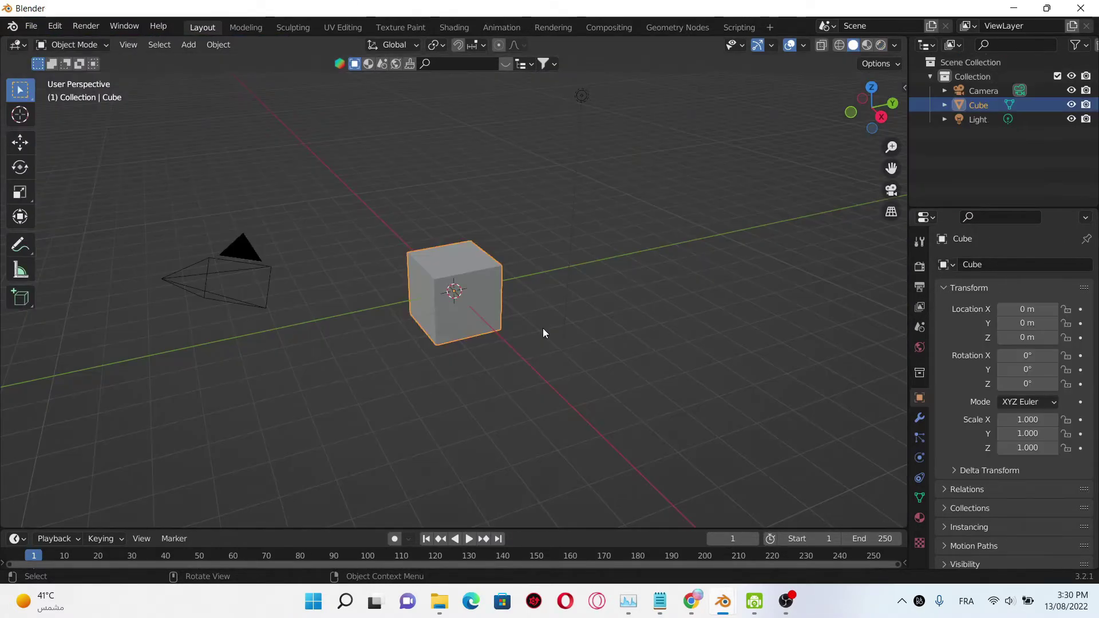
middle_drag(522, 329, 469, 315)
key(x)
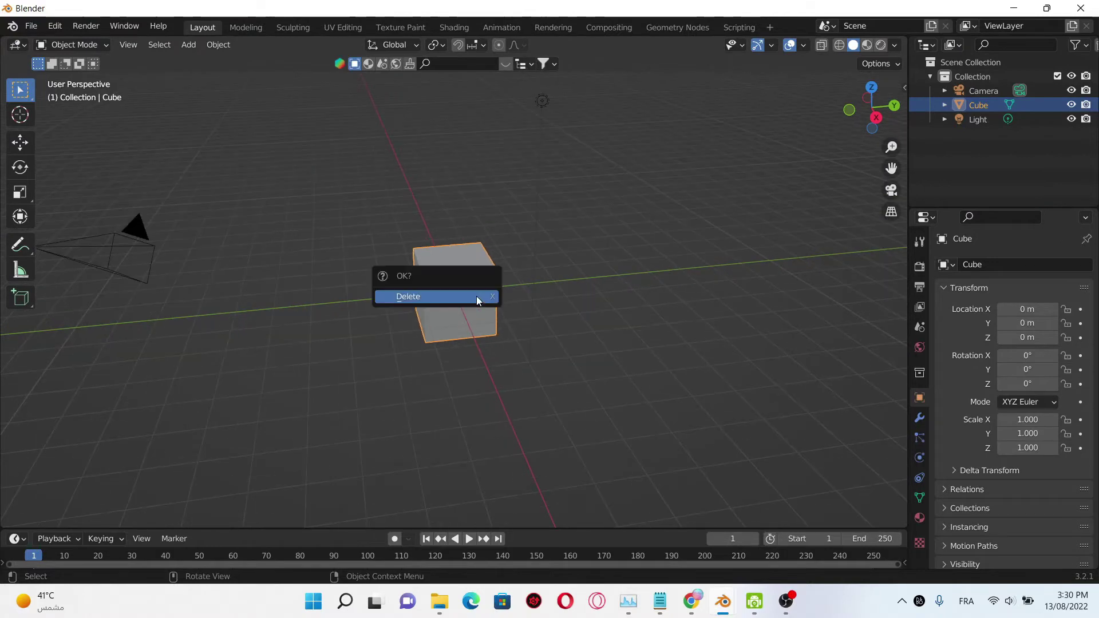
click(477, 296)
Step: Add a plane scaled to about 8.957 and enter Edit Mode on it
key(shift+a)
mouse_move(479, 276)
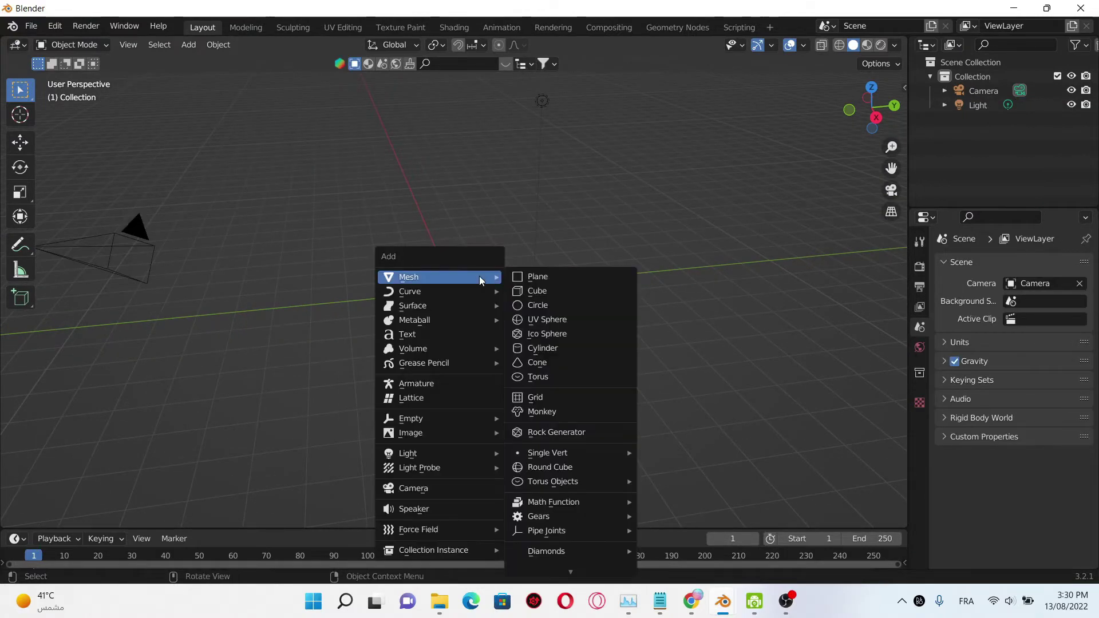
click(543, 277)
key(s)
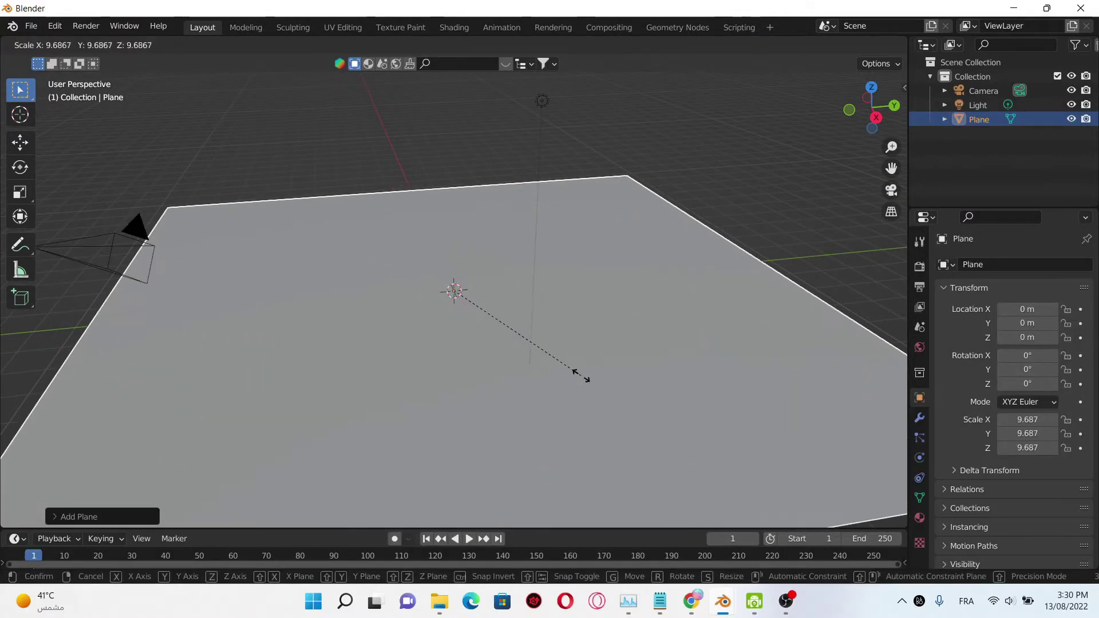
click(571, 374)
scroll(571, 369, down, 3)
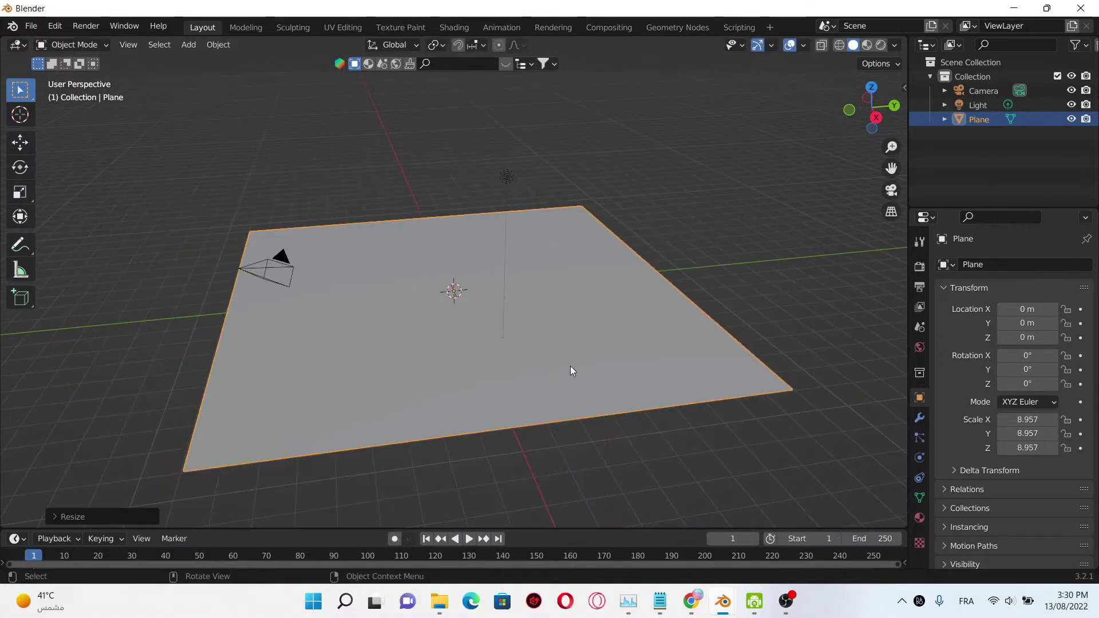
middle_drag(571, 365, 552, 349)
scroll(546, 215, up, 2)
scroll(547, 215, down, 2)
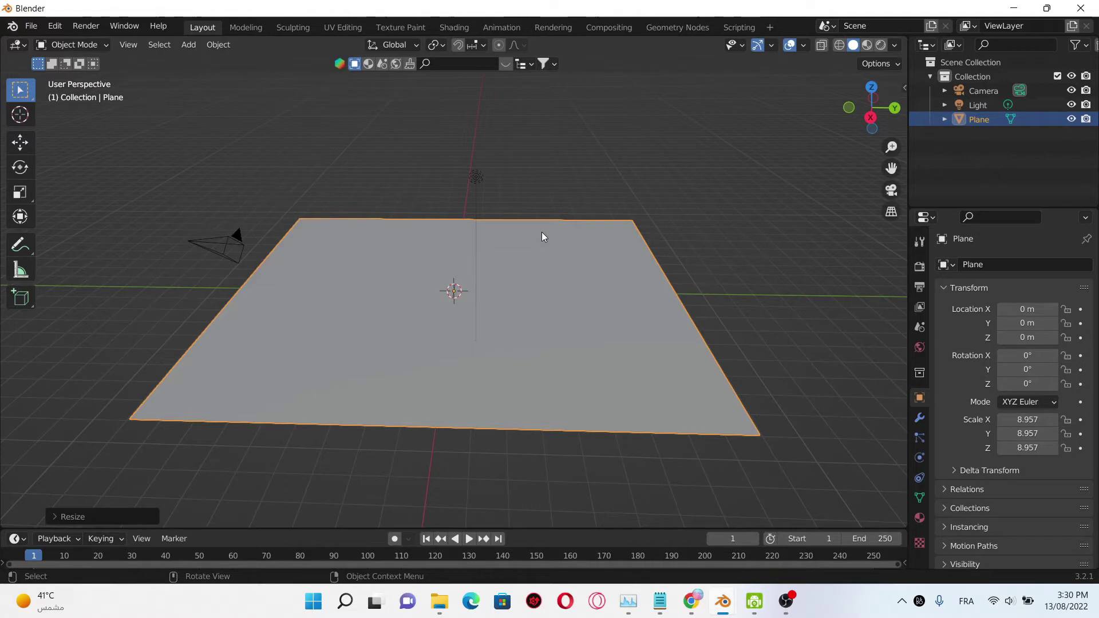
key(Tab)
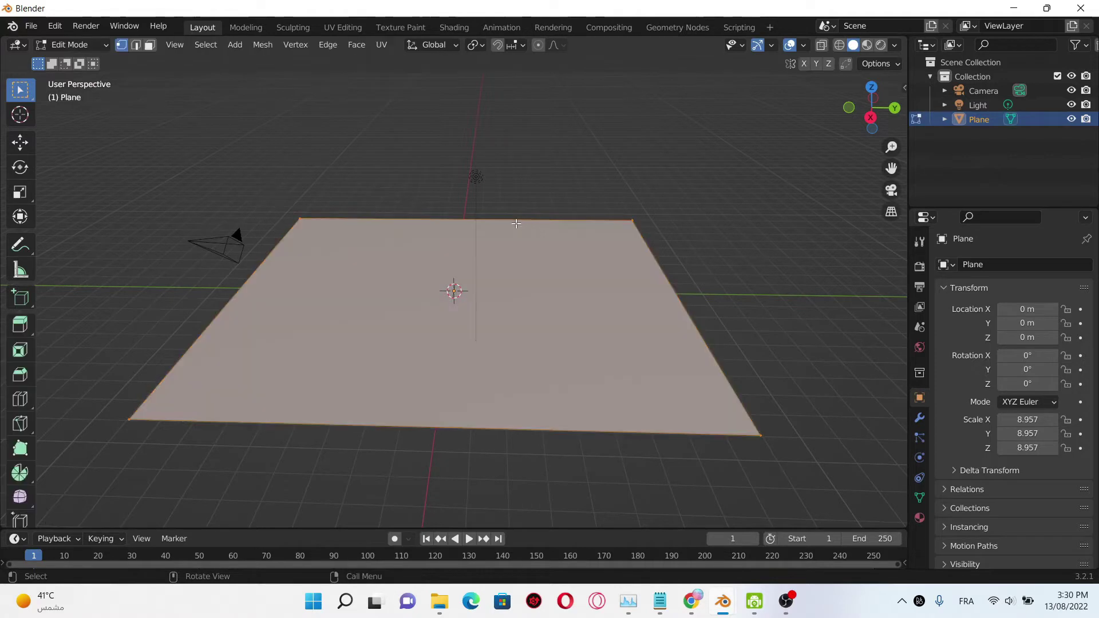
Step: Raise the plane's back edge straight up into a 7.975 m wall
click(136, 46)
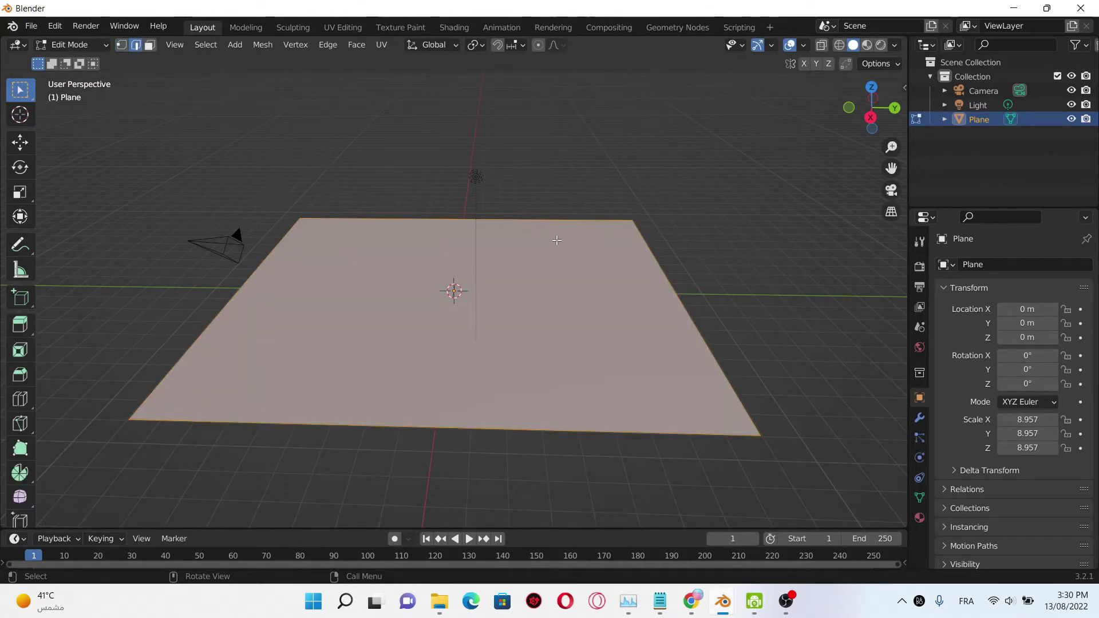
click(501, 220)
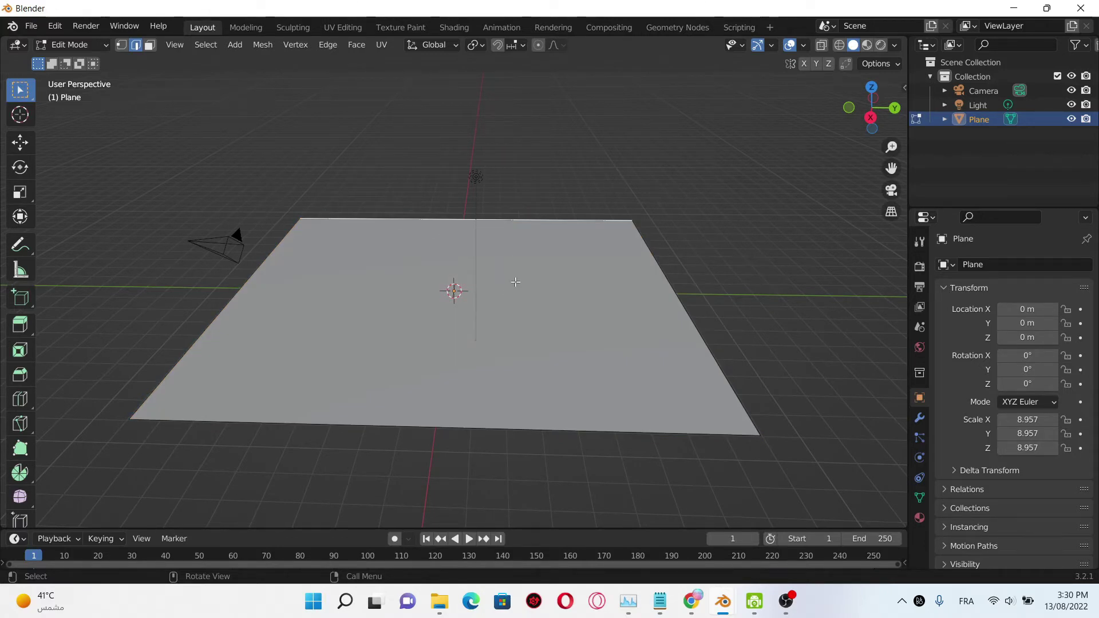
key(g)
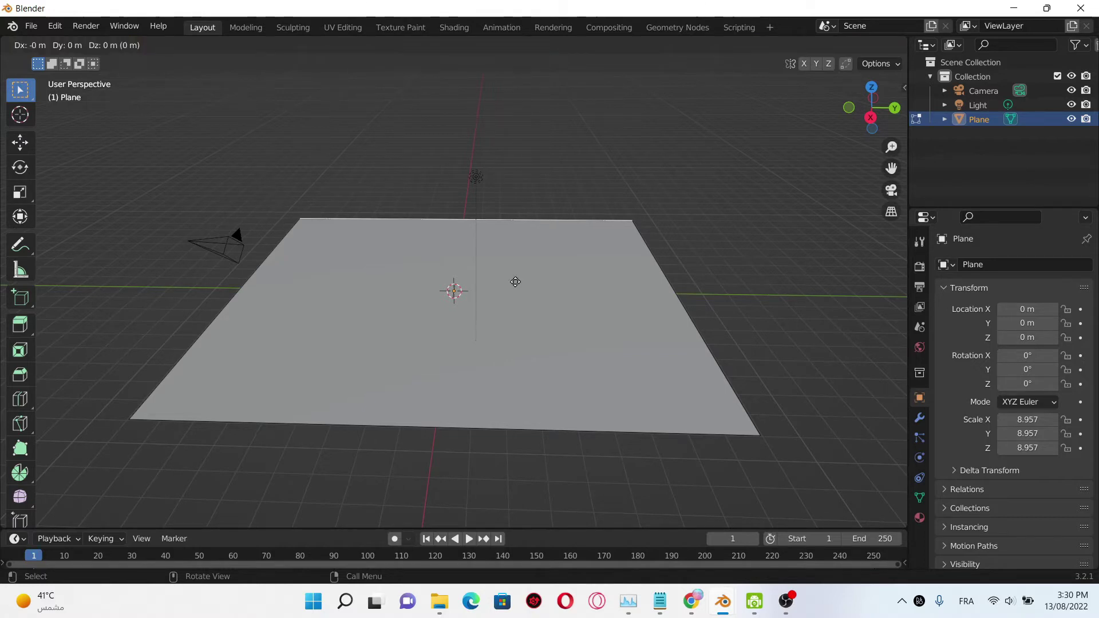
key(z)
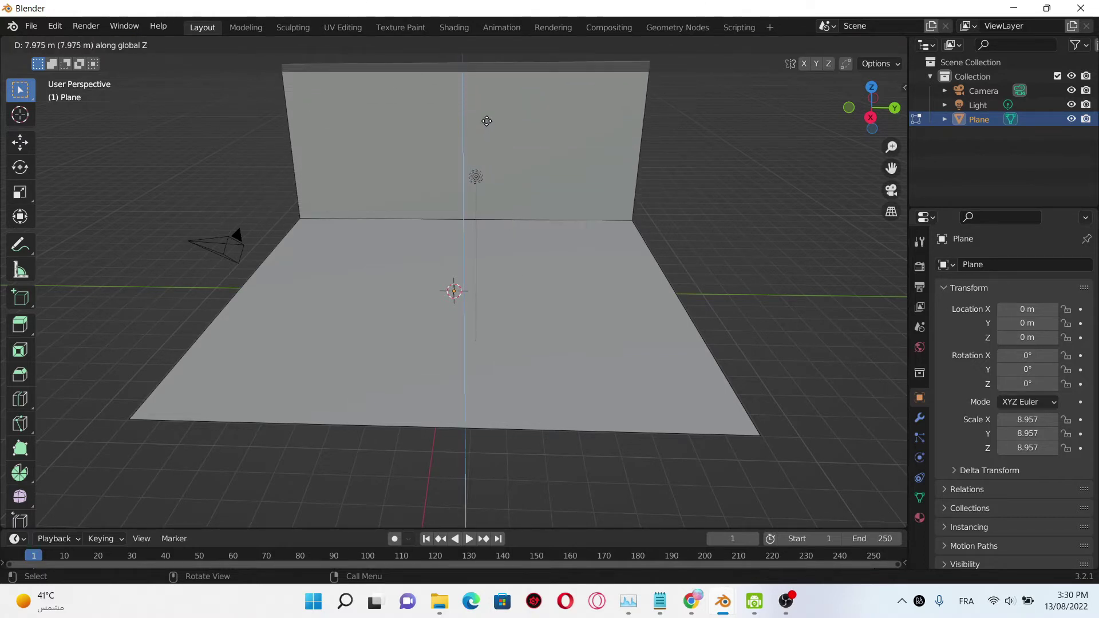
click(485, 111)
scroll(485, 111, down, 6)
scroll(485, 111, up, 5)
key(n)
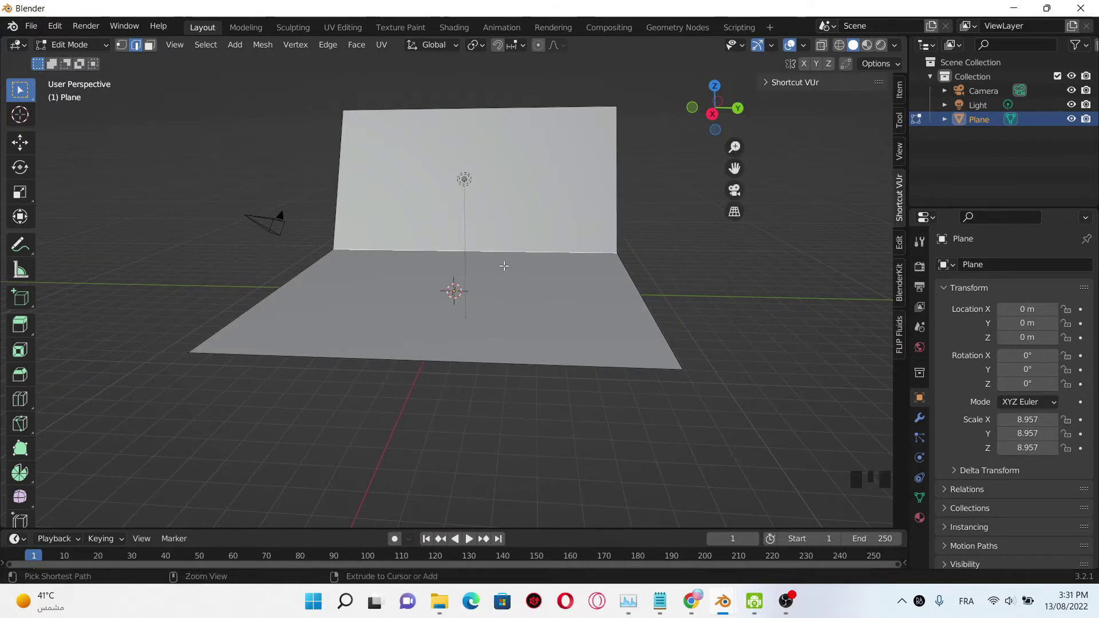
Step: Bevel the floor-to-wall corner into a 4-segment curve and return to Object Mode
key(ctrl+b)
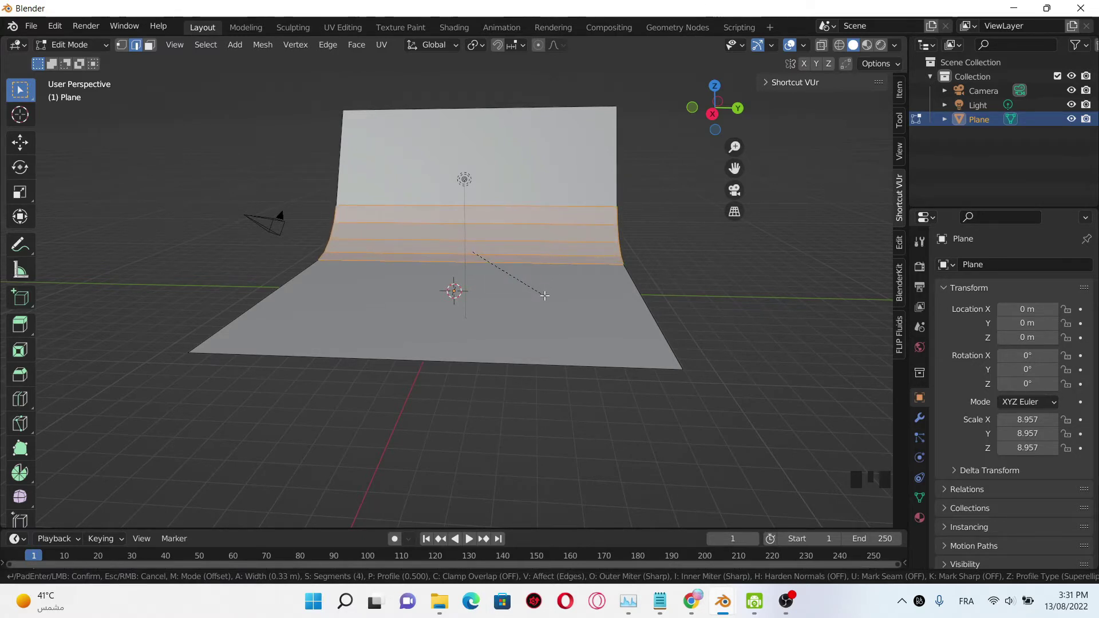
click(544, 295)
key(Tab)
middle_drag(571, 249, 555, 252)
Step: Apply Shade Smooth to the curved backdrop
right_click(523, 243)
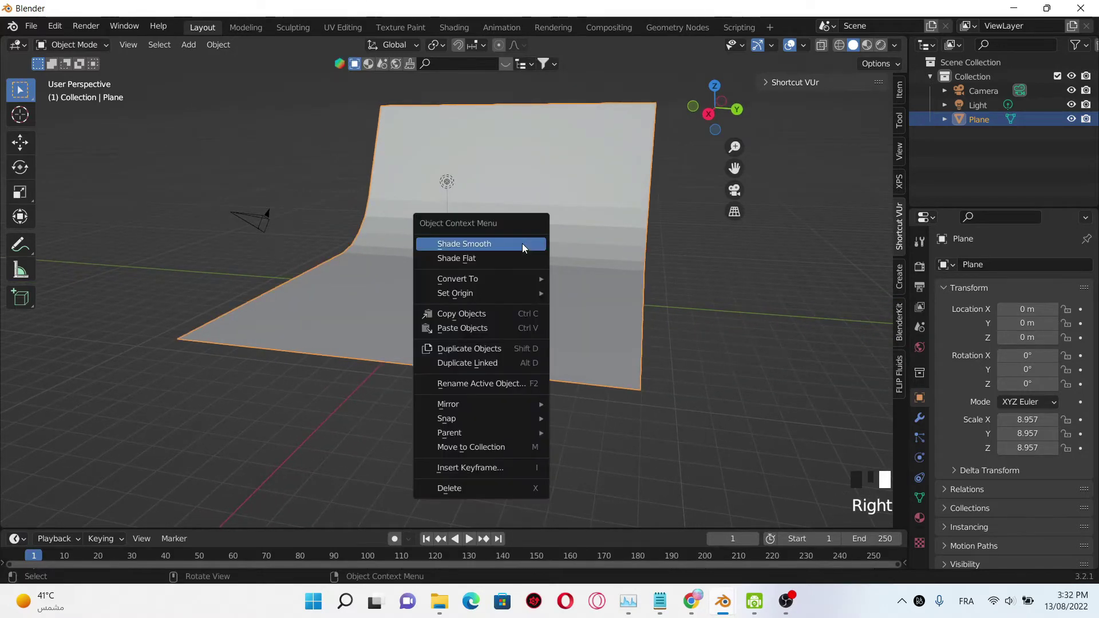
click(522, 243)
scroll(583, 262, down, 1)
middle_drag(582, 262, 598, 263)
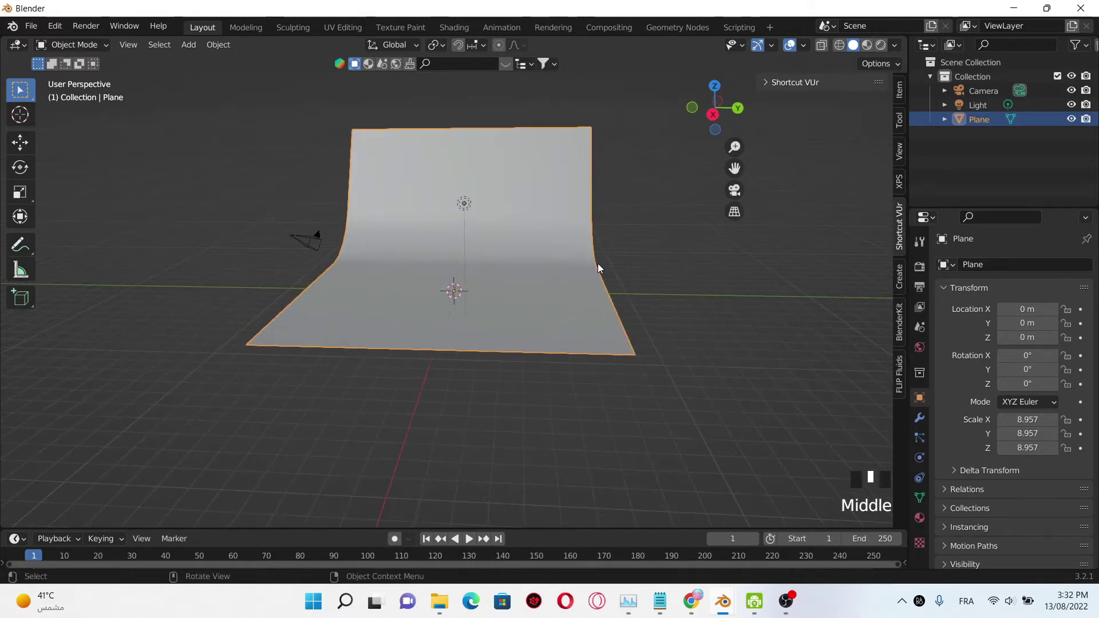
middle_click(597, 263)
key(ctrl+s)
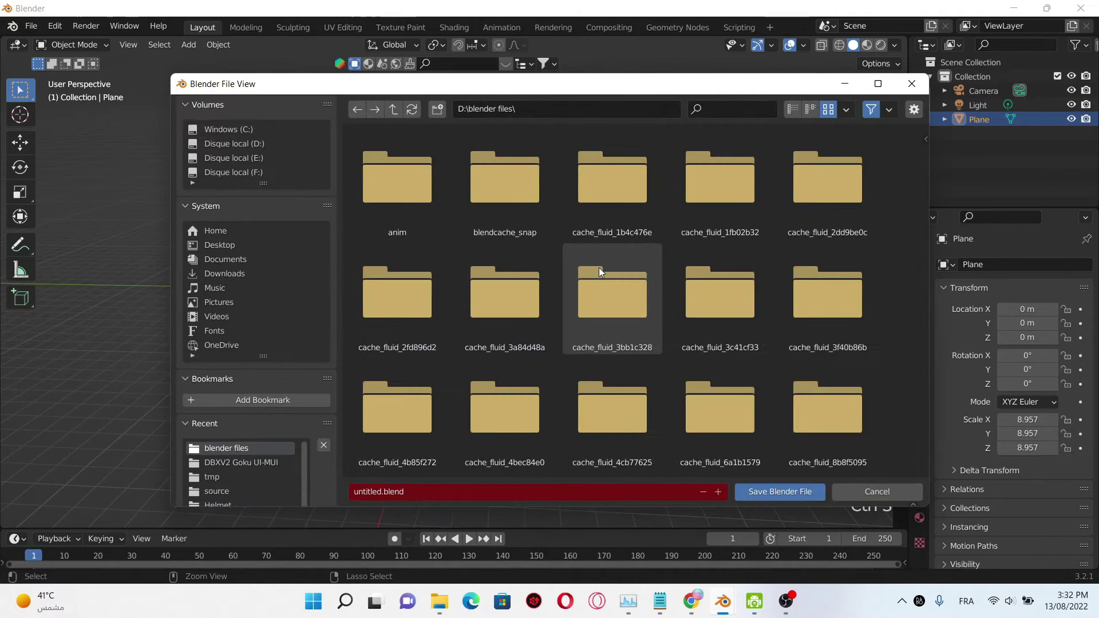
click(877, 489)
Step: Scale the backdrop up uniformly to 11.013
key(s)
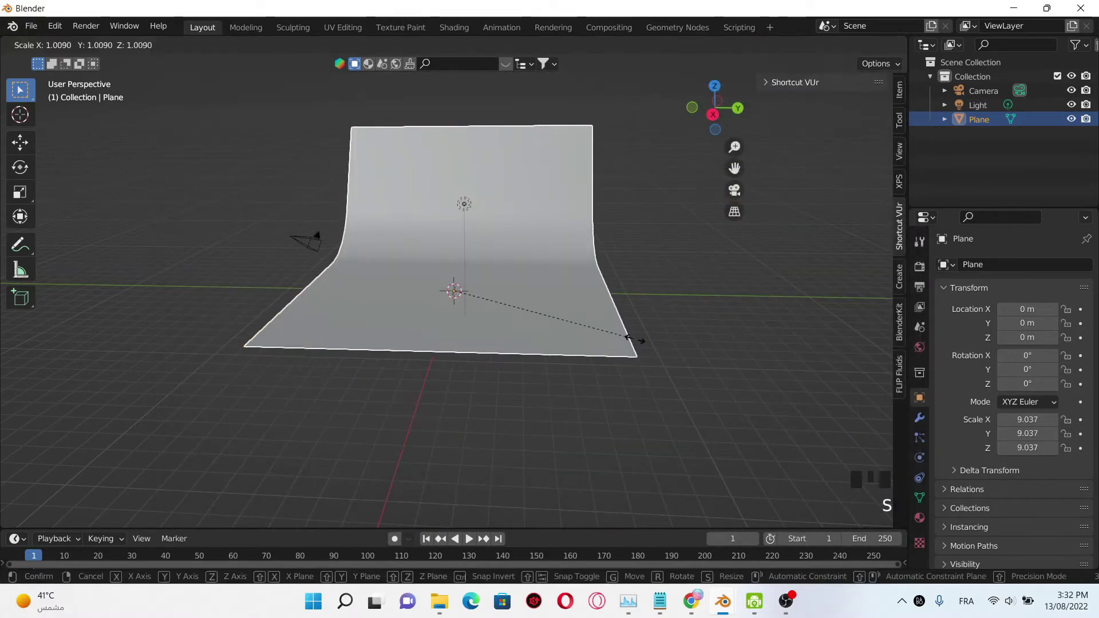
click(686, 309)
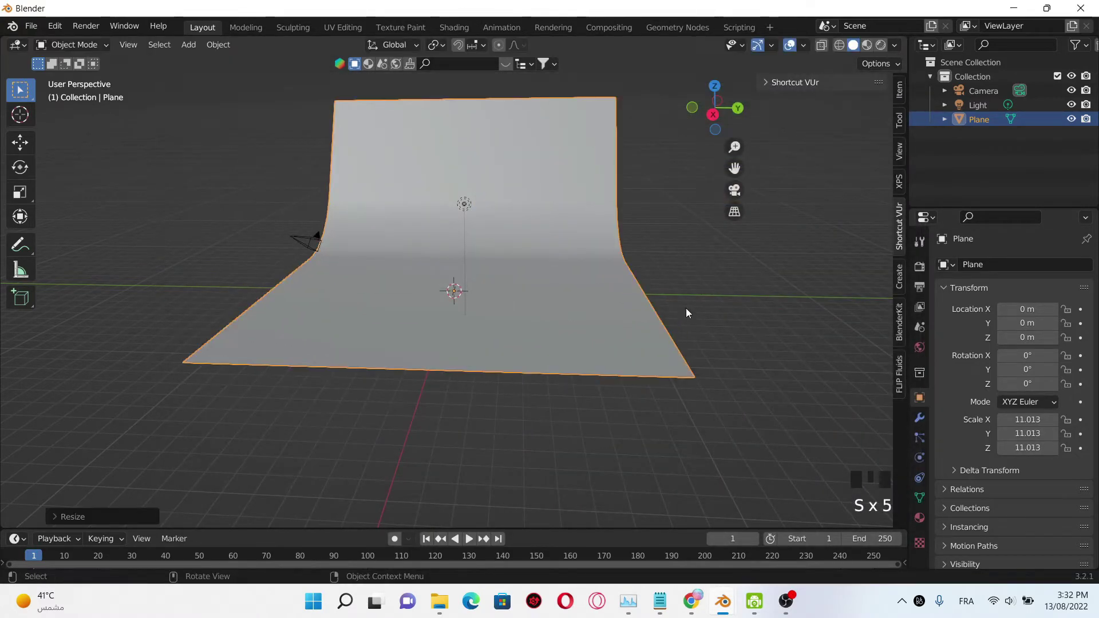
click(683, 306)
middle_drag(682, 305, 563, 258)
Step: Move the light to a new spot above the backdrop, then reselect the backdrop plane
click(523, 205)
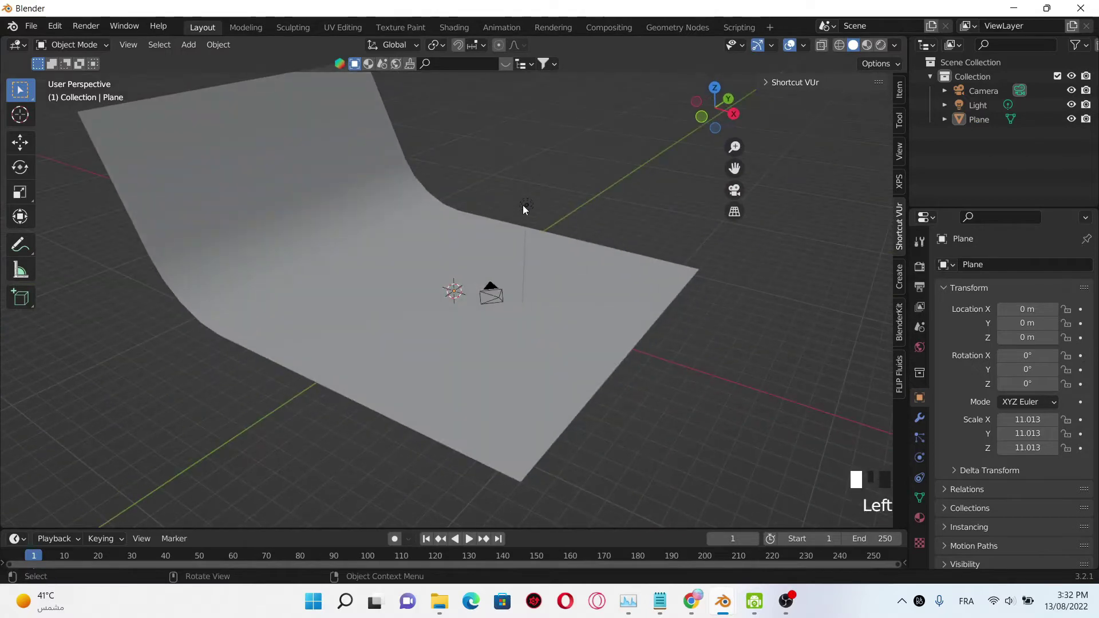
key(g)
click(437, 375)
middle_drag(564, 352, 460, 341)
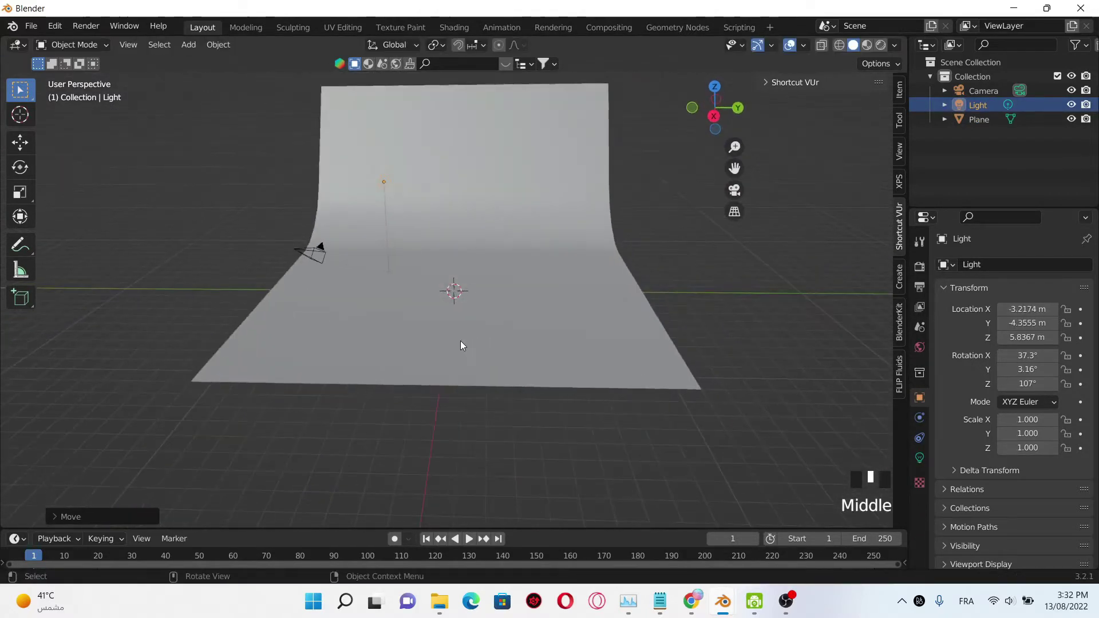
scroll(461, 339, up, 2)
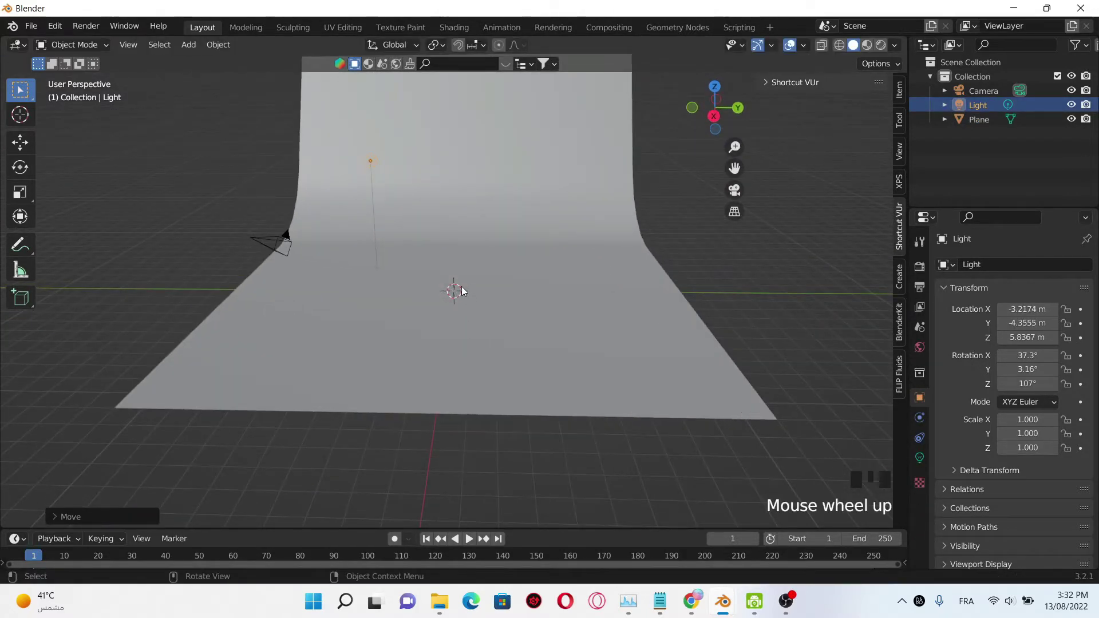
click(497, 306)
click(500, 304)
key(shift+a)
mouse_move(502, 295)
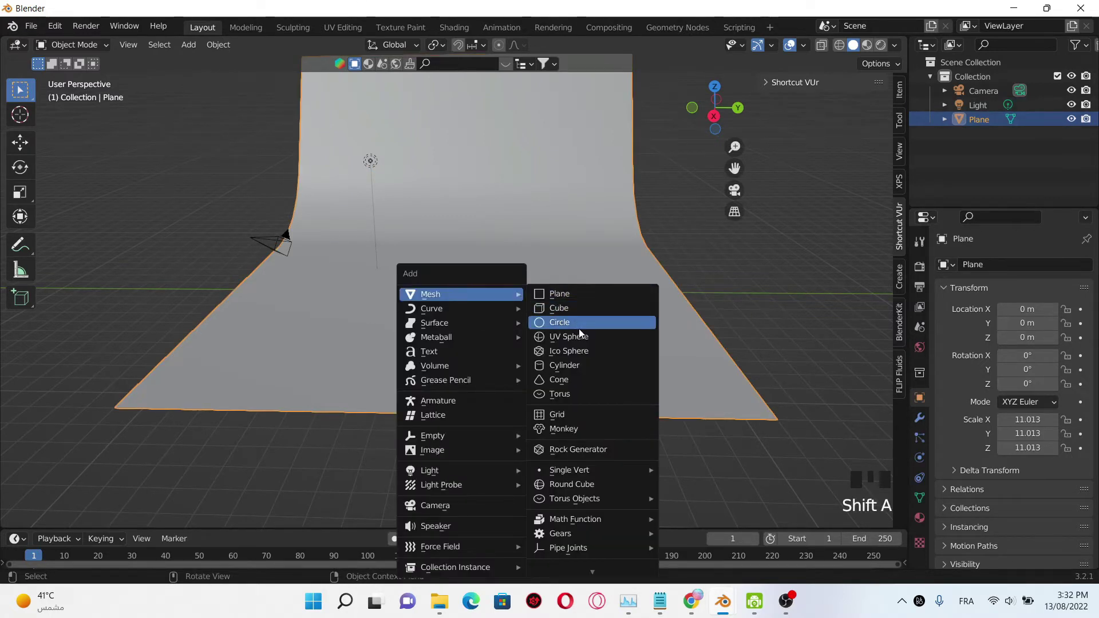
Step: Add a UV sphere, raise it 2.363 m along Z, and shade it smooth
click(590, 339)
key(g)
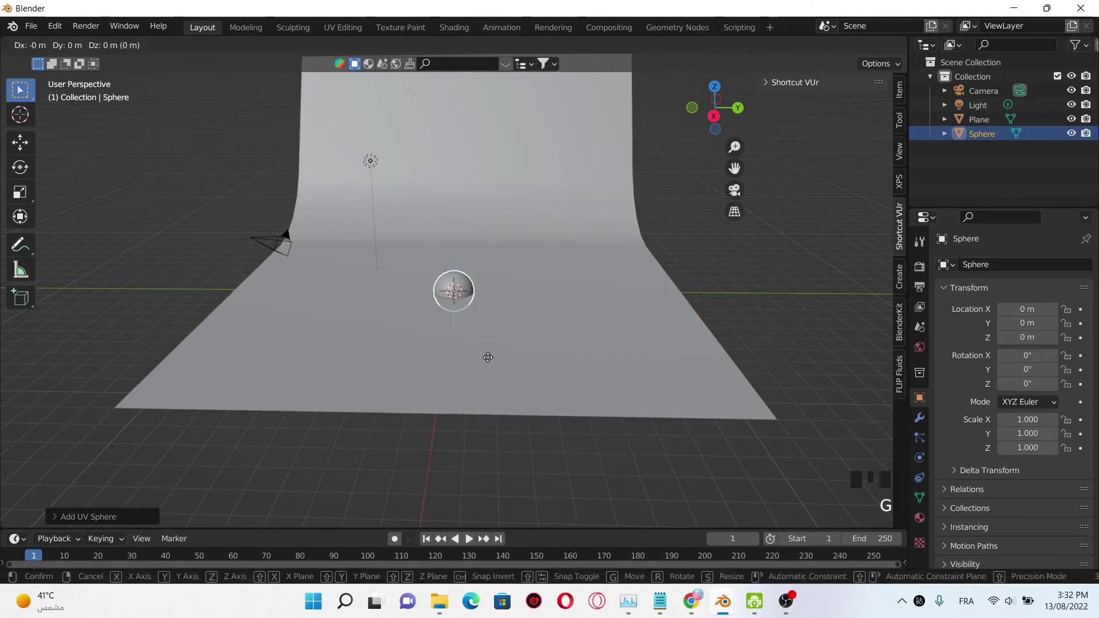
key(z)
click(485, 311)
scroll(472, 253, up, 3)
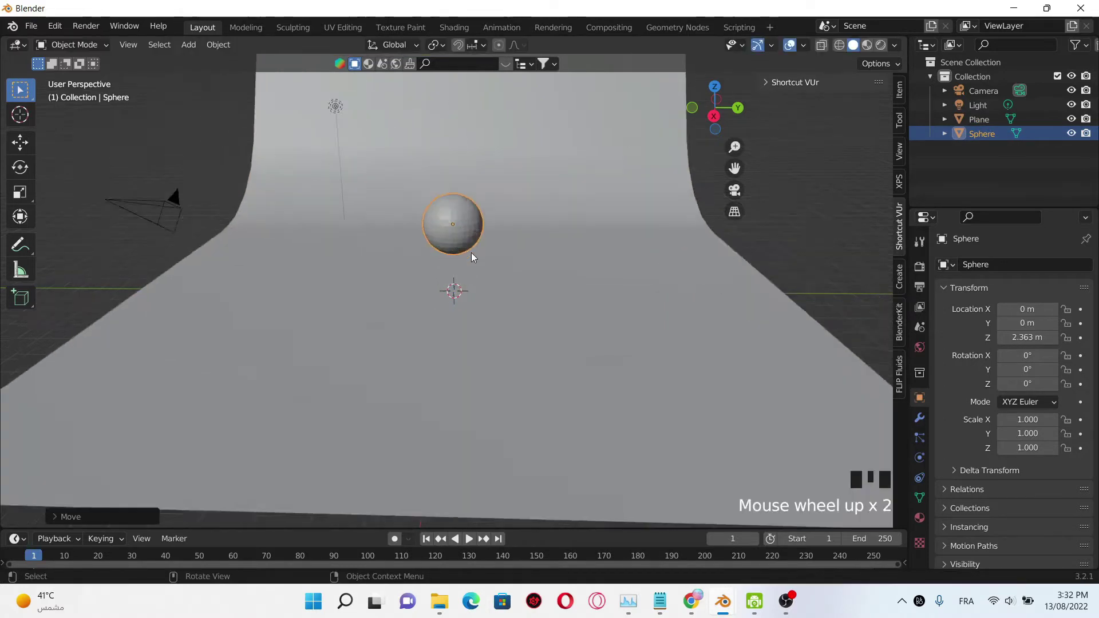
right_click(472, 188)
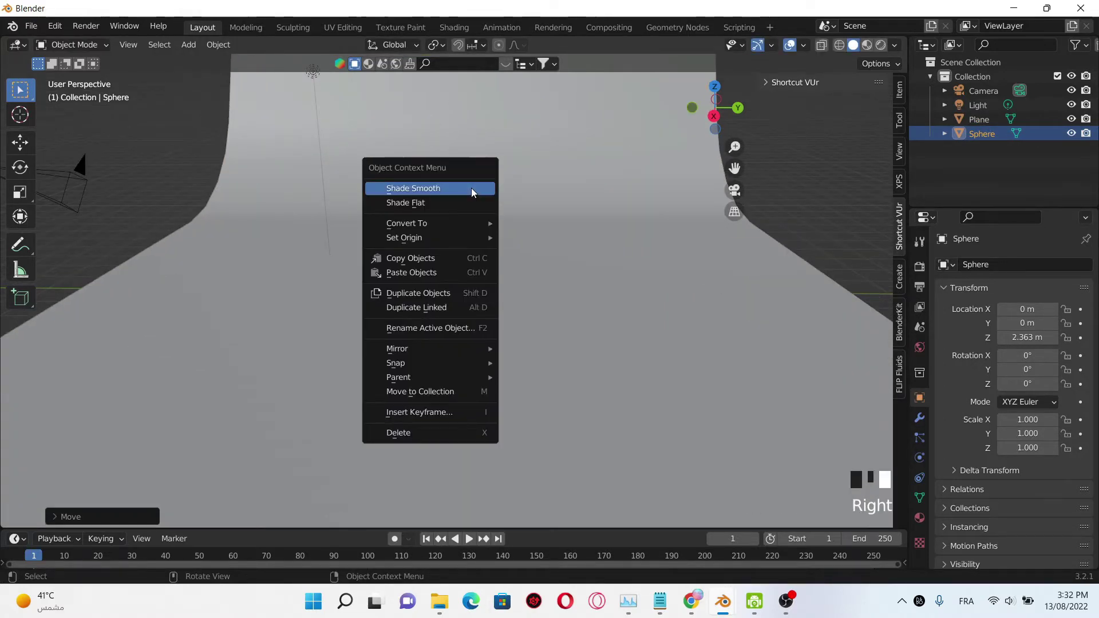
click(472, 187)
mouse_move(481, 216)
middle_down()
mouse_move(551, 236)
mouse_move(516, 188)
middle_up()
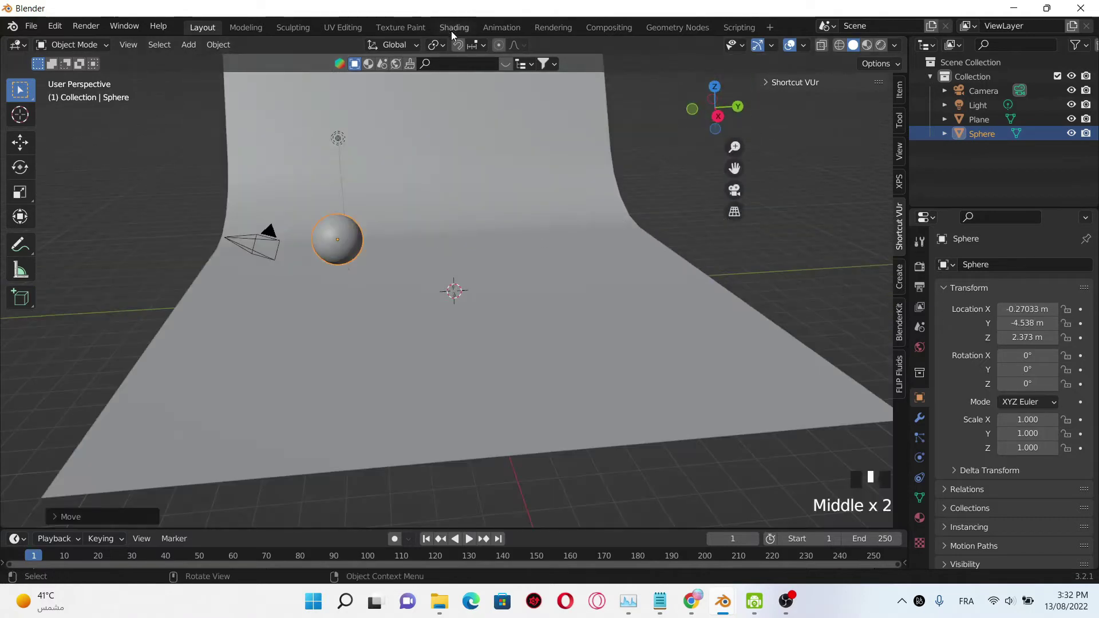
Step: In the Shading workspace, give the backdrop plane a new material
click(452, 27)
middle_drag(479, 240, 545, 349)
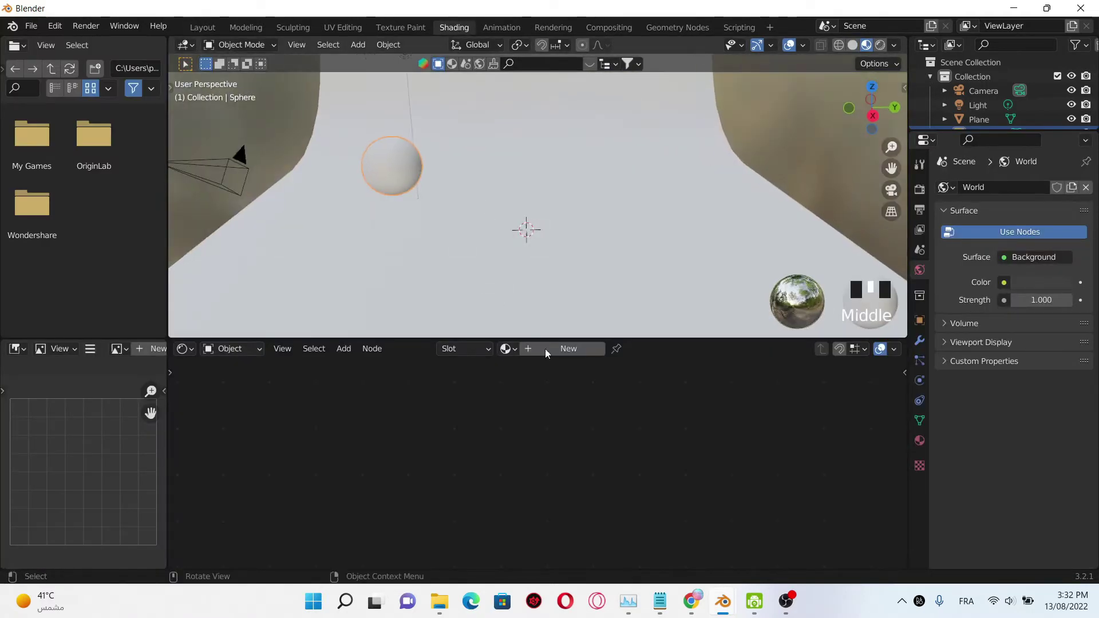
scroll(542, 290, down, 4)
middle_drag(538, 277, 548, 189)
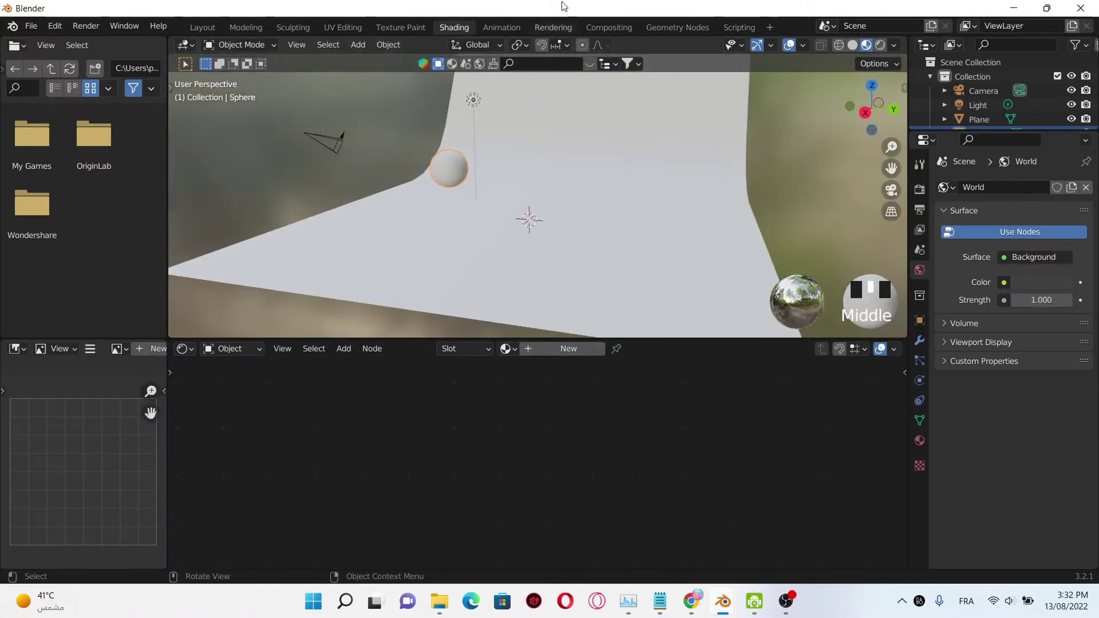
click(569, 264)
middle_drag(568, 264, 569, 269)
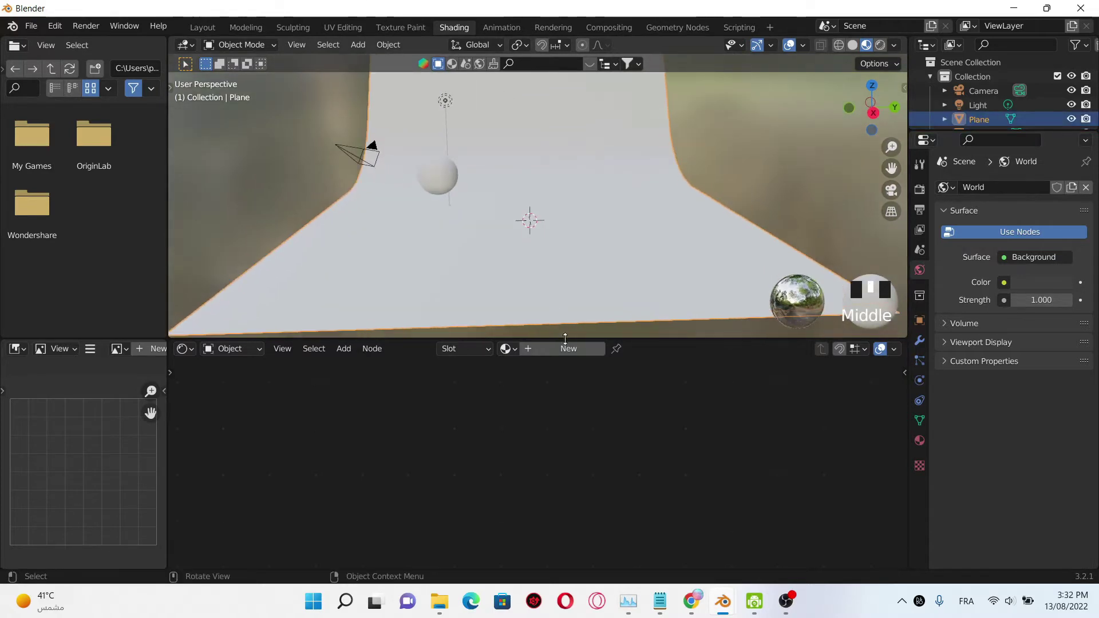
click(576, 350)
Step: Raise the backdrop material's Metallic and switch the viewport to Rendered shading
middle_drag(636, 461, 672, 546)
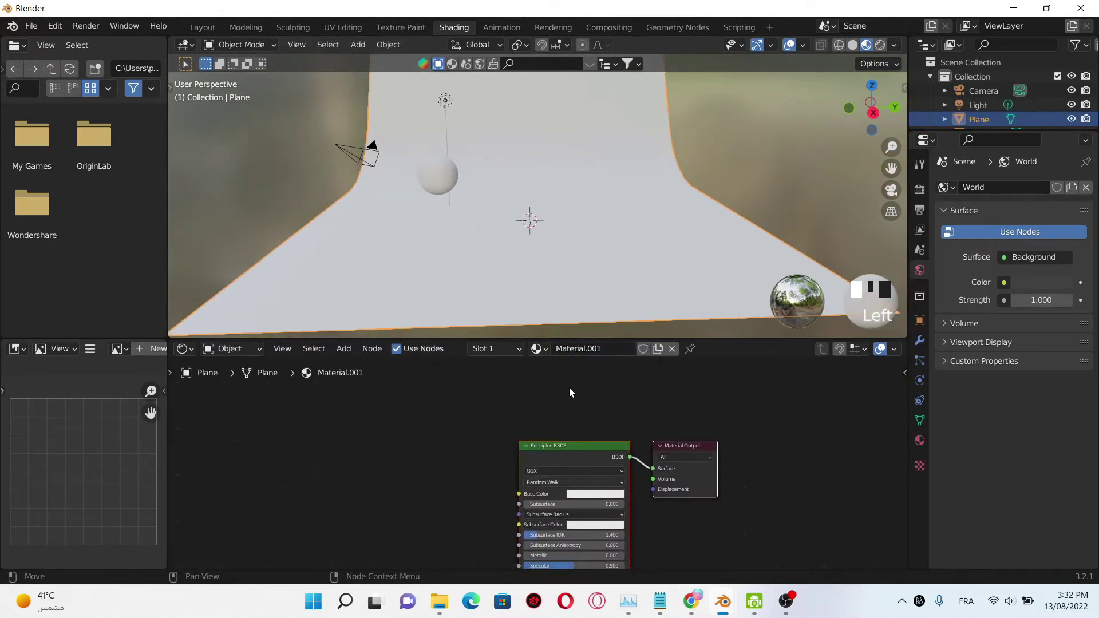
middle_drag(600, 386, 562, 362)
middle_drag(663, 493, 664, 461)
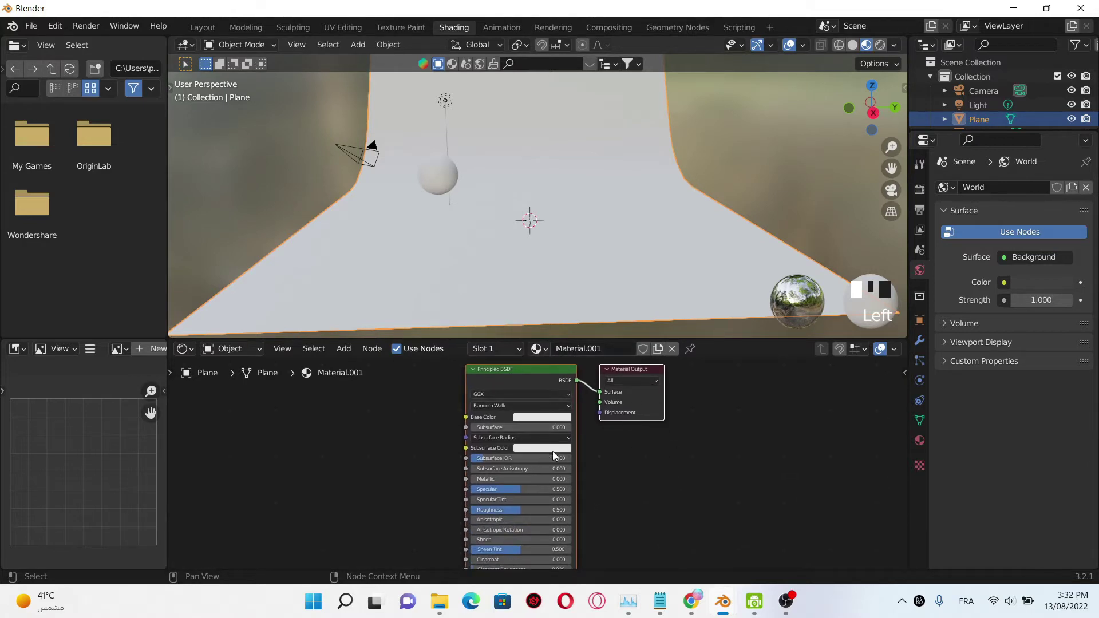
scroll(527, 476, up, 2)
drag(482, 486, 570, 486)
key(z)
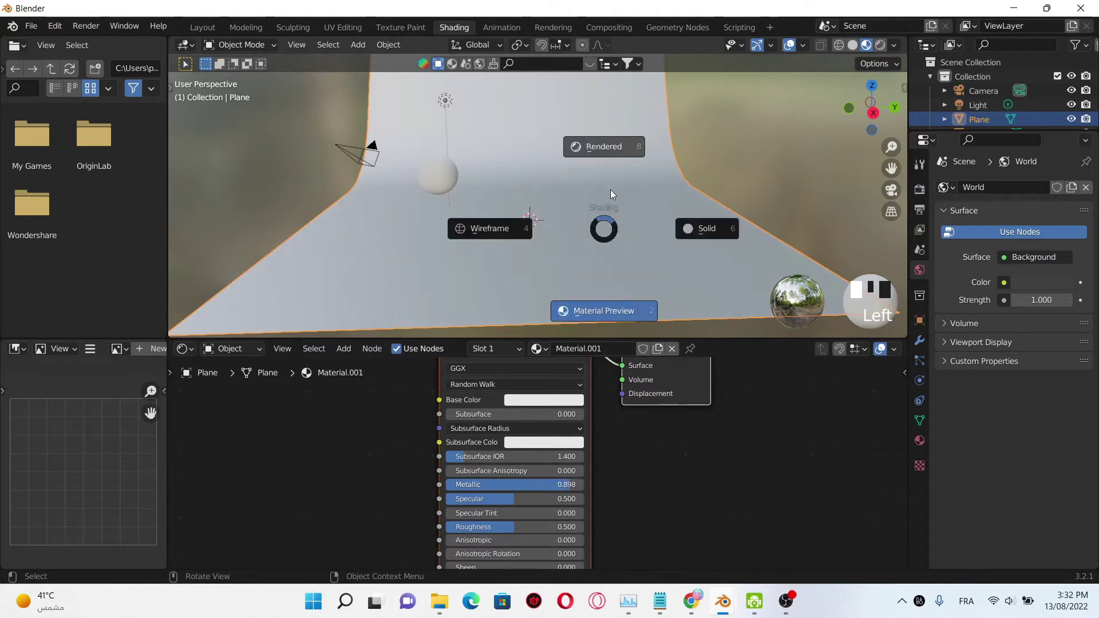
click(612, 175)
Step: Fine-tune the backdrop material to Metallic 0.713 and Roughness 0.304
click(572, 426)
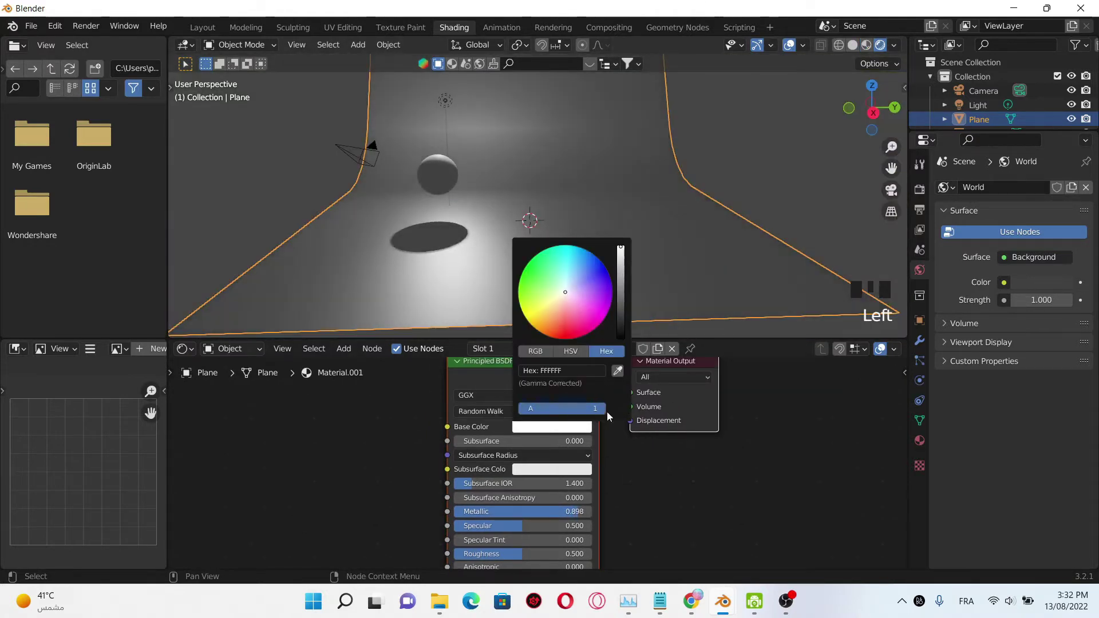
middle_drag(644, 489, 642, 458)
drag(572, 483, 551, 485)
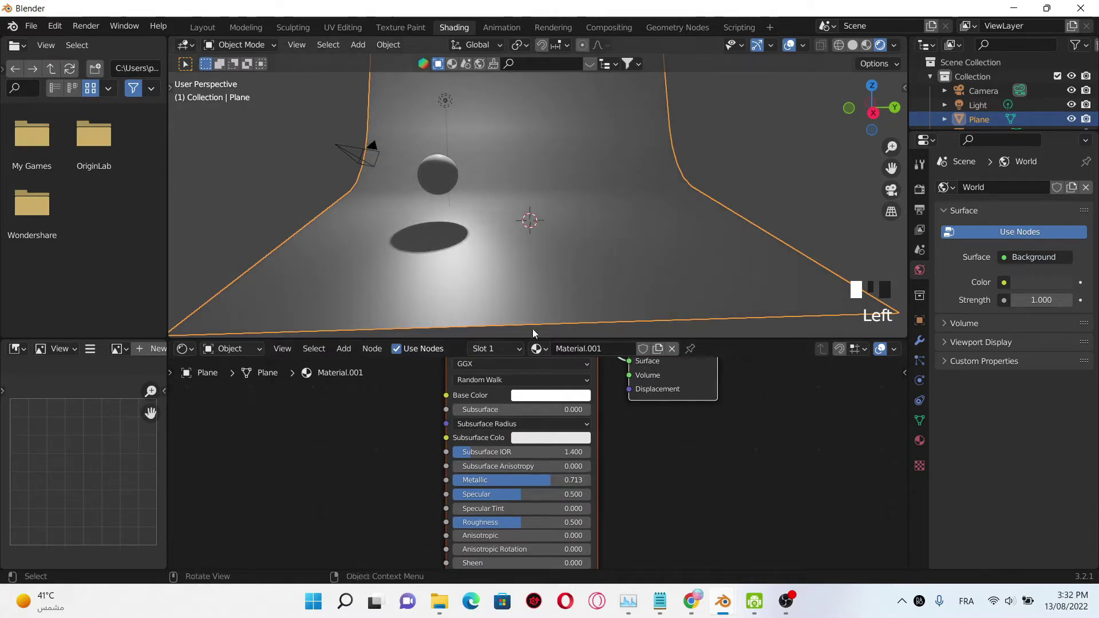
drag(573, 522, 547, 523)
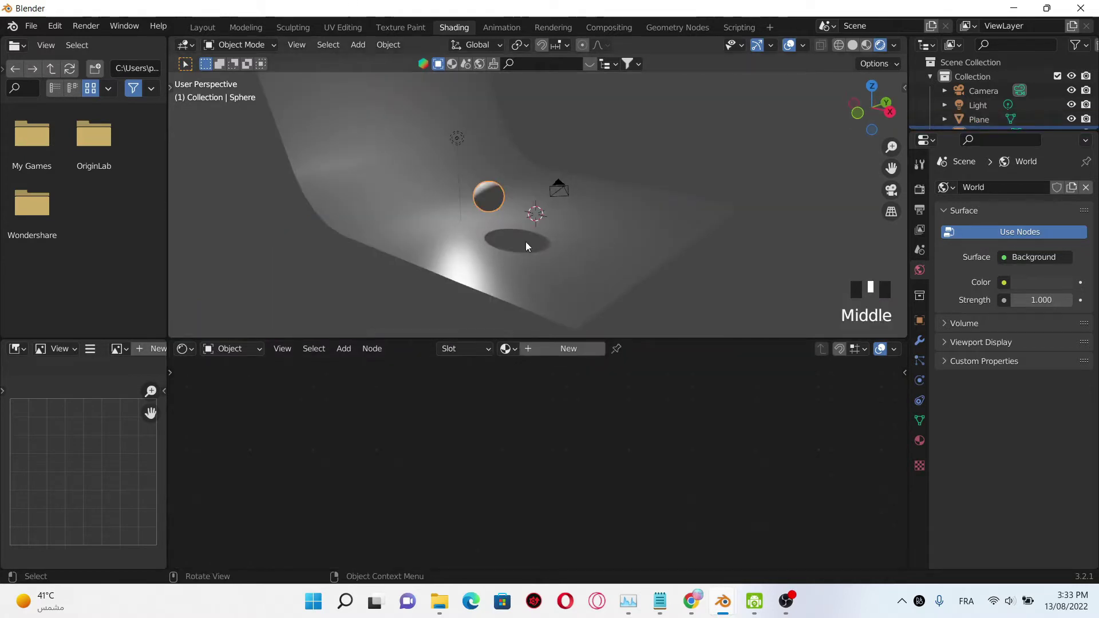
mouse_move(525, 242)
middle_down()
mouse_move(453, 225)
mouse_move(512, 203)
mouse_move(521, 240)
middle_up()
Step: Give the sphere a new material, Material.002
click(557, 351)
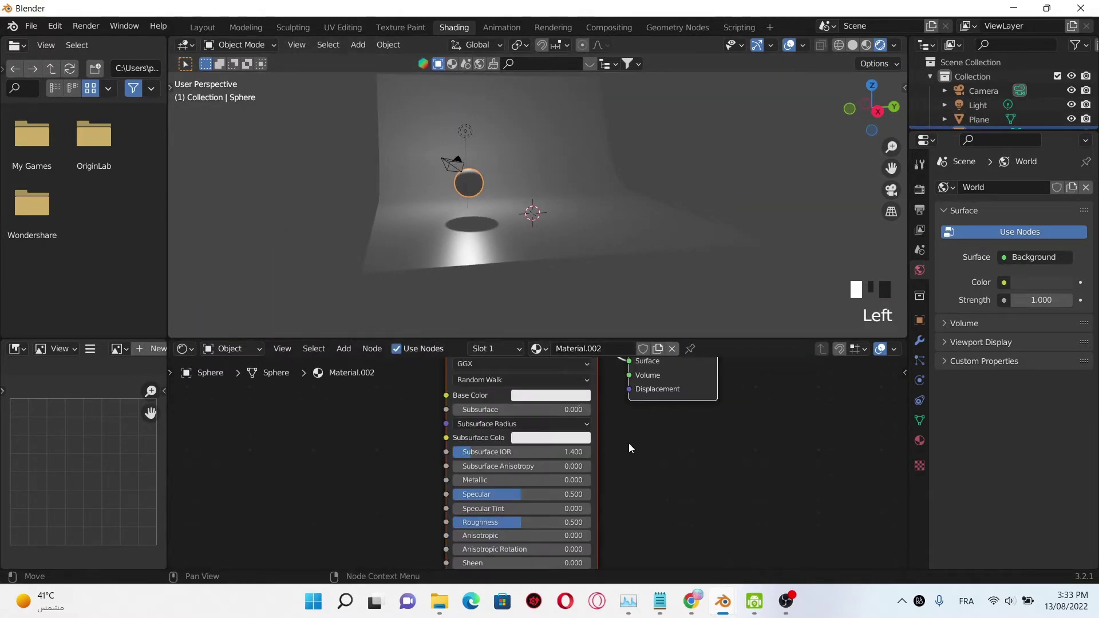
scroll(628, 443, down, 1)
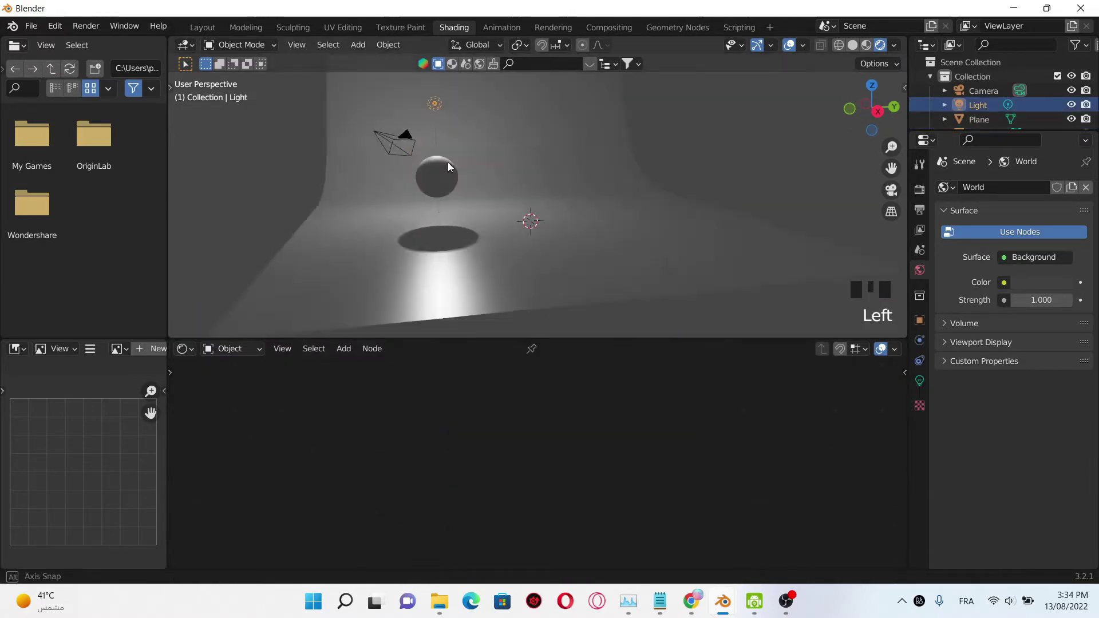
middle_drag(449, 165, 535, 177)
Step: Reposition the light and duplicate it into a second light beside it
key(g)
click(678, 195)
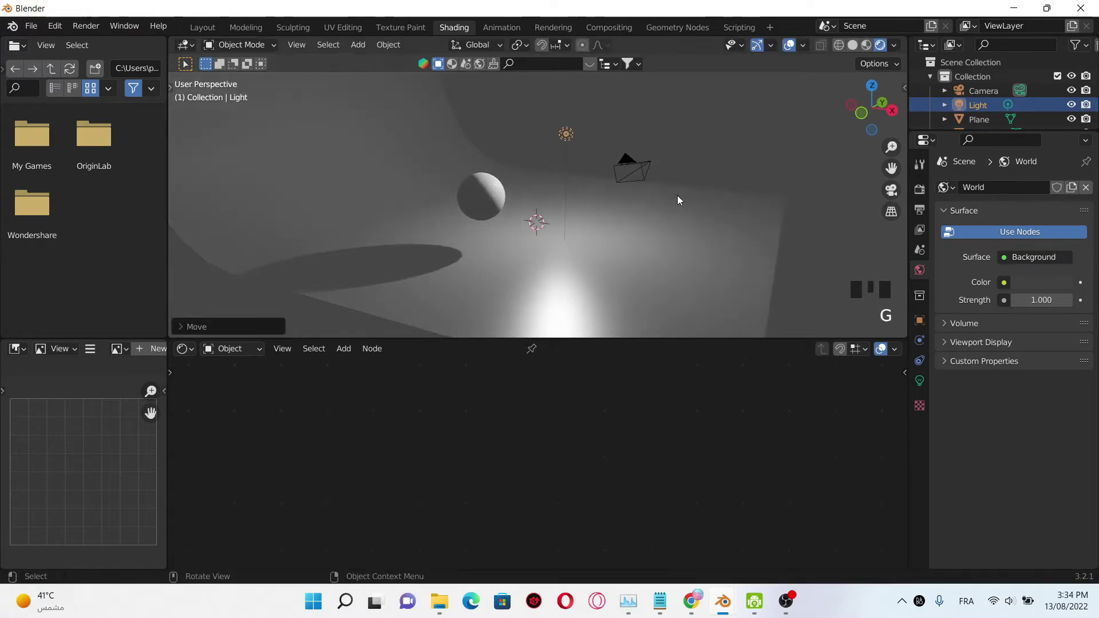
middle_drag(678, 194, 598, 195)
key(g)
click(465, 198)
middle_drag(465, 198, 473, 194)
key(shift+d)
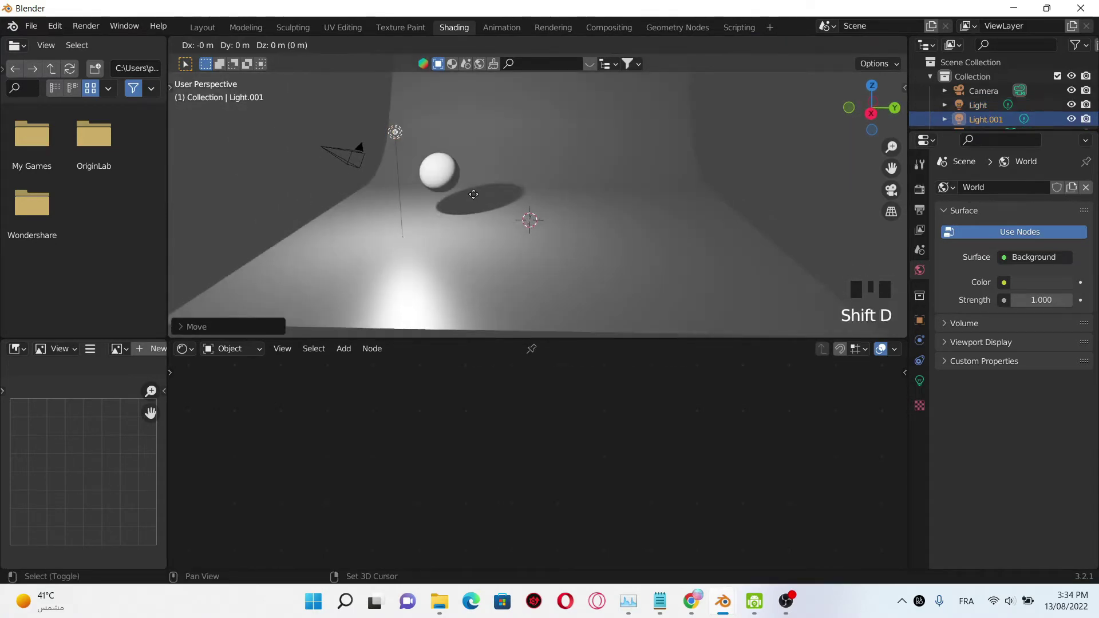
click(623, 170)
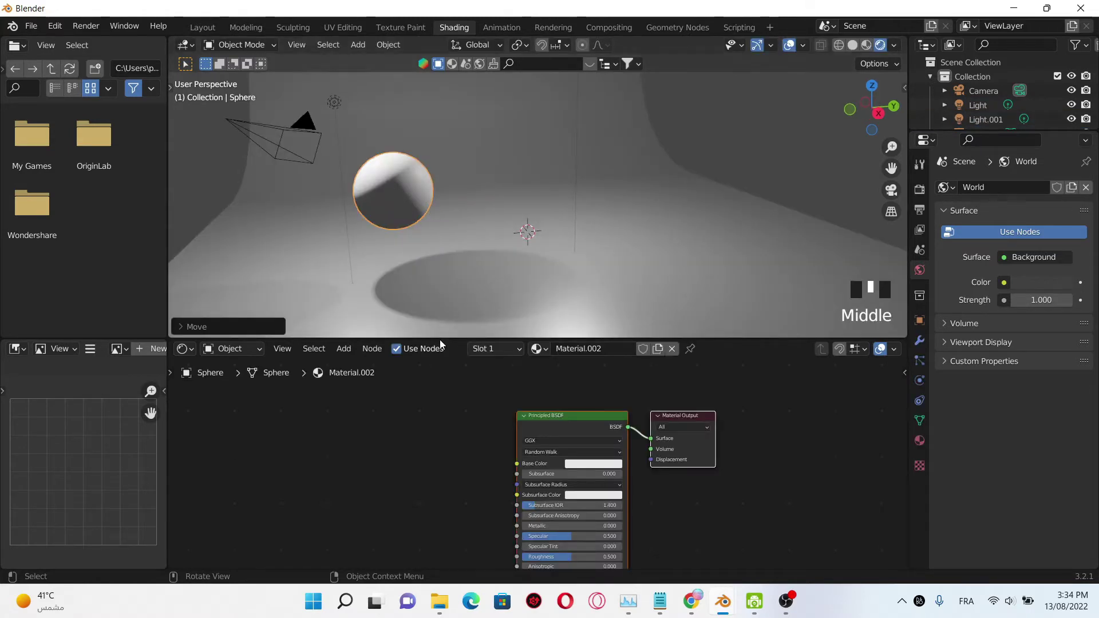
Step: Set the sphere material's Metallic to 0.6
scroll(460, 419, down, 1)
middle_drag(427, 446, 489, 450)
middle_drag(779, 482, 673, 458)
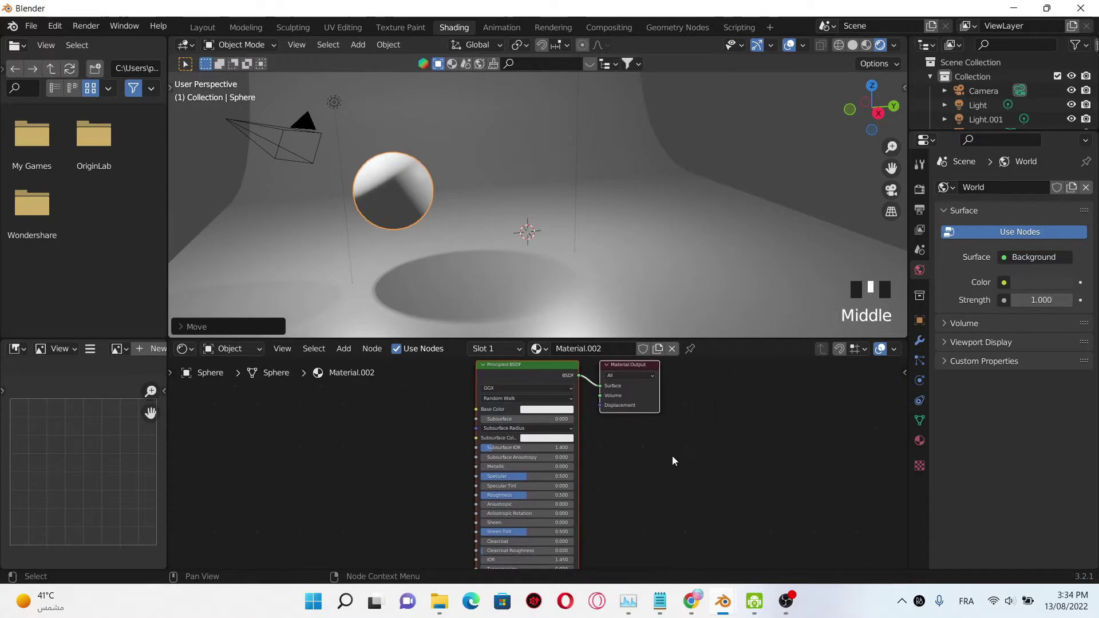
scroll(617, 491, up, 3)
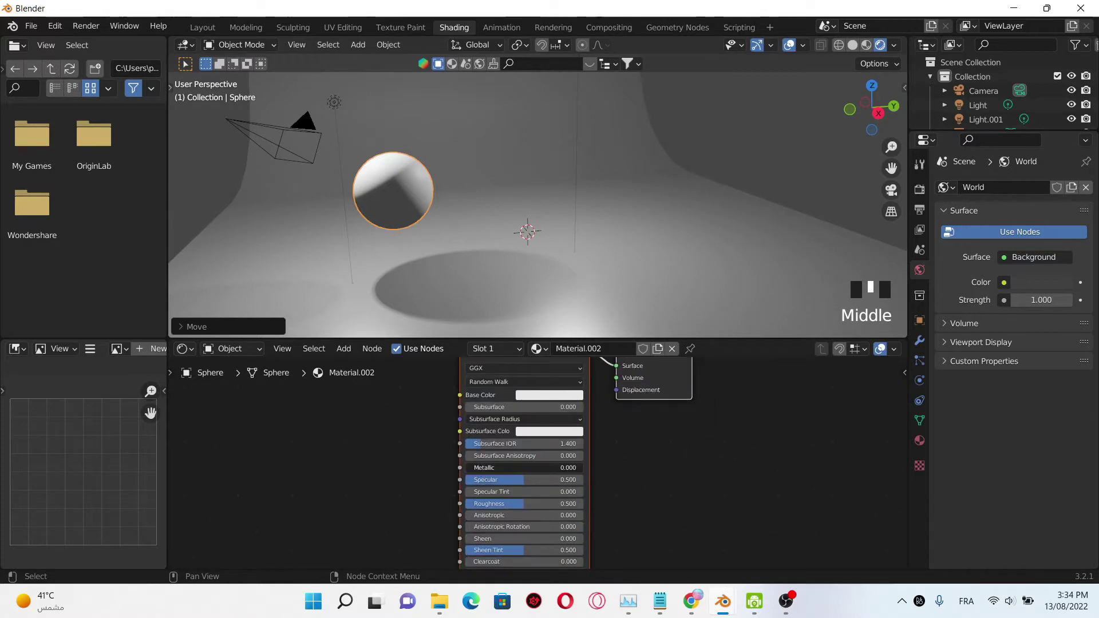
drag(474, 470, 536, 469)
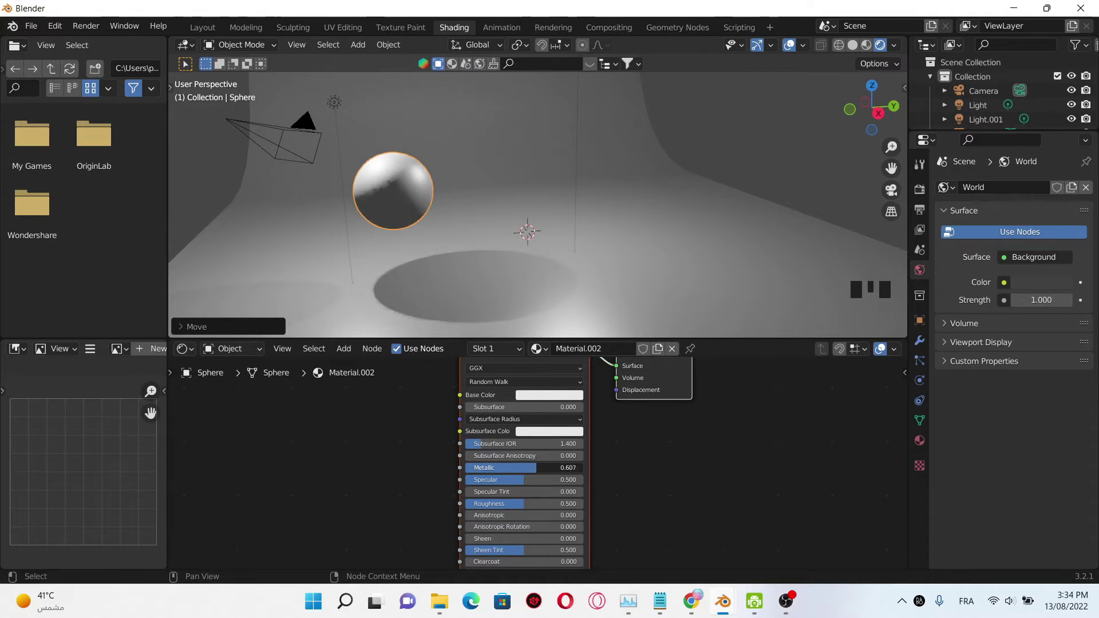
click(577, 468)
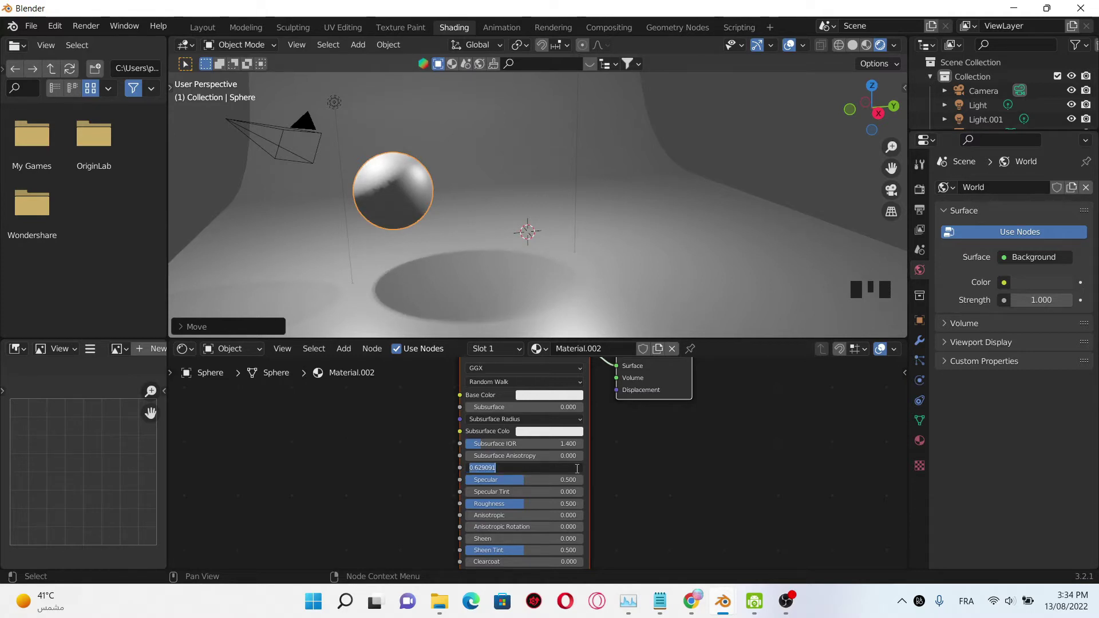
text(0.6)
key(Return)
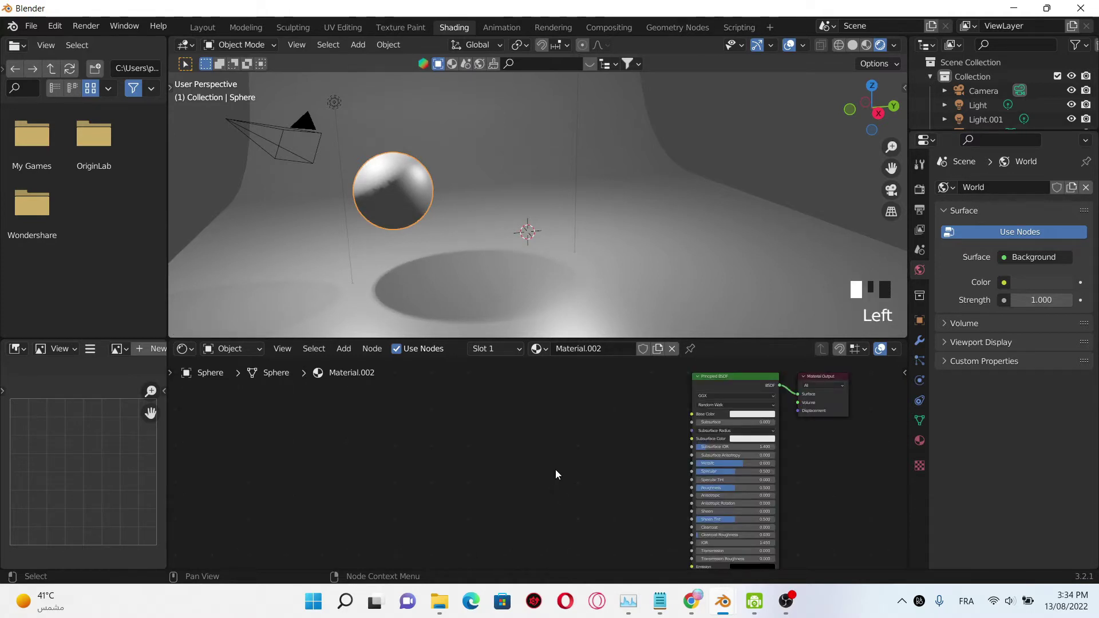
key(shift+a)
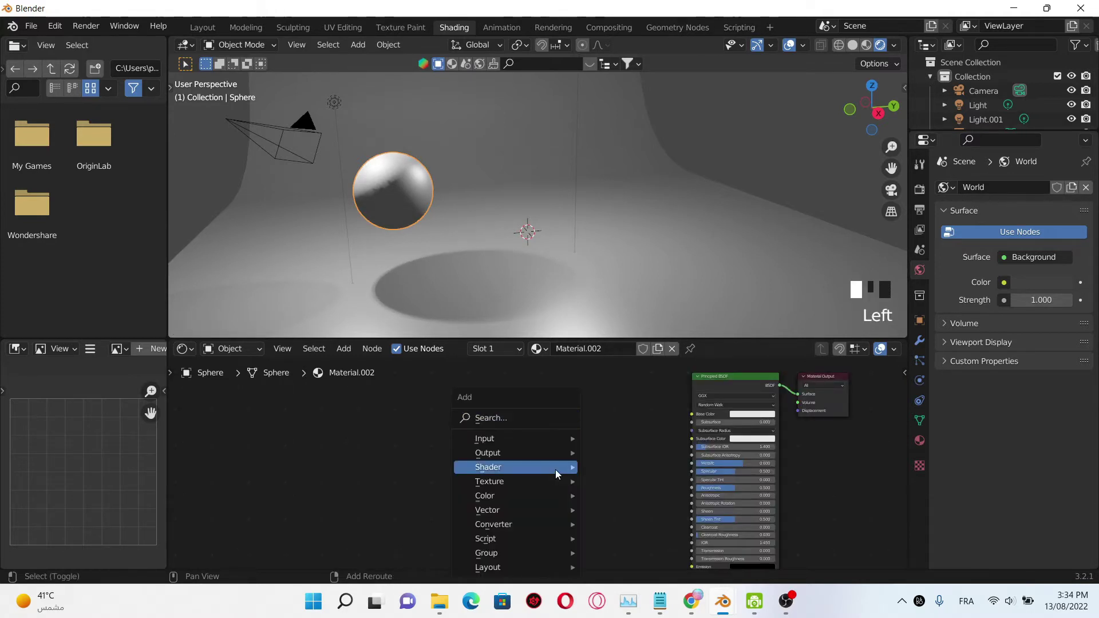
Step: Add a Noise Texture fed by Object coordinates through a Mapping node
click(518, 419)
text(nois)
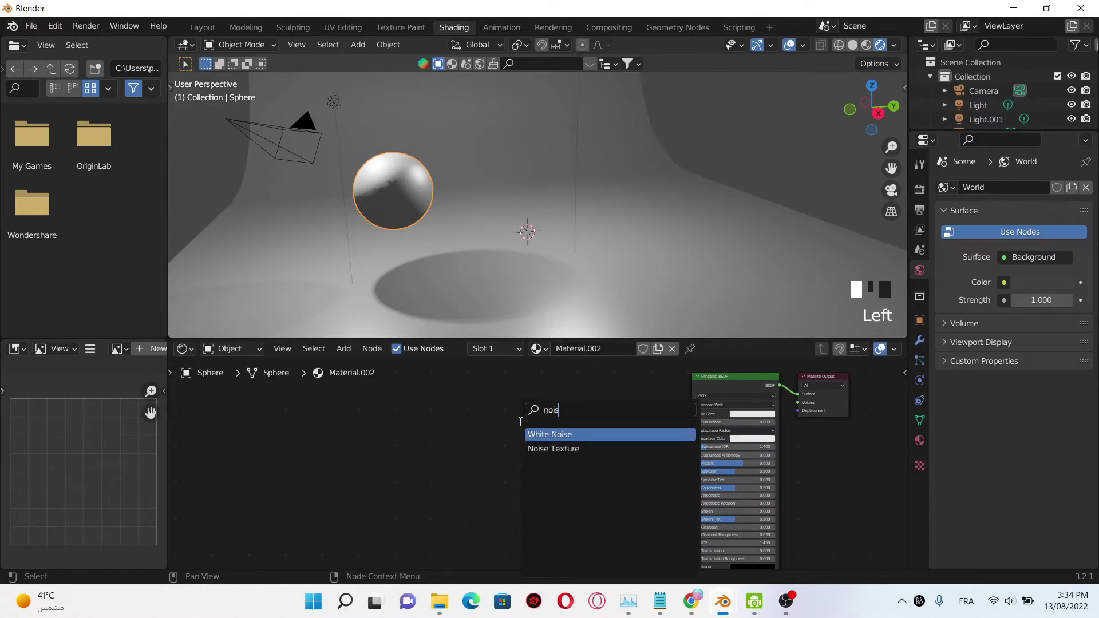
click(554, 449)
key(ctrl+t)
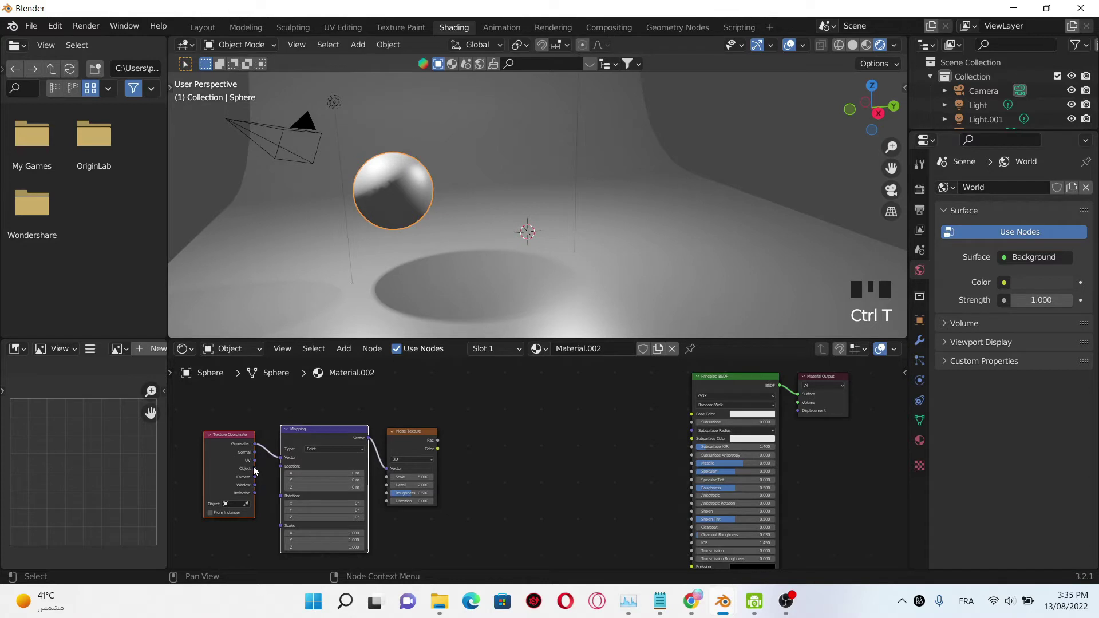
drag(255, 468, 281, 458)
scroll(489, 431, down, 1)
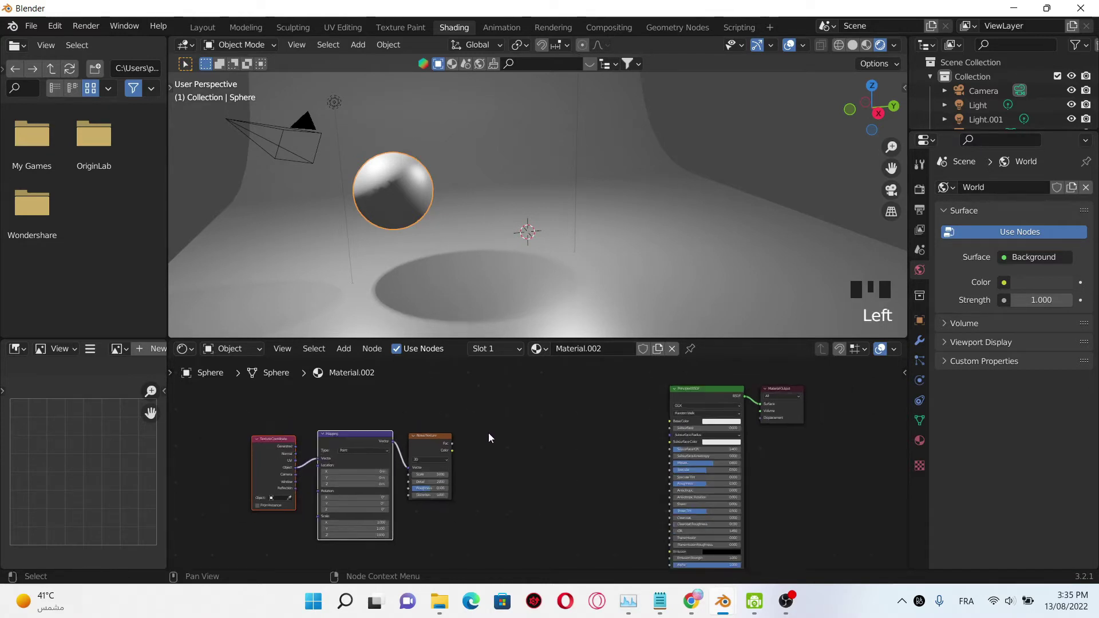
Step: Add a Musgrave Texture and connect Noise Fac to its Vector input
key(shift+a)
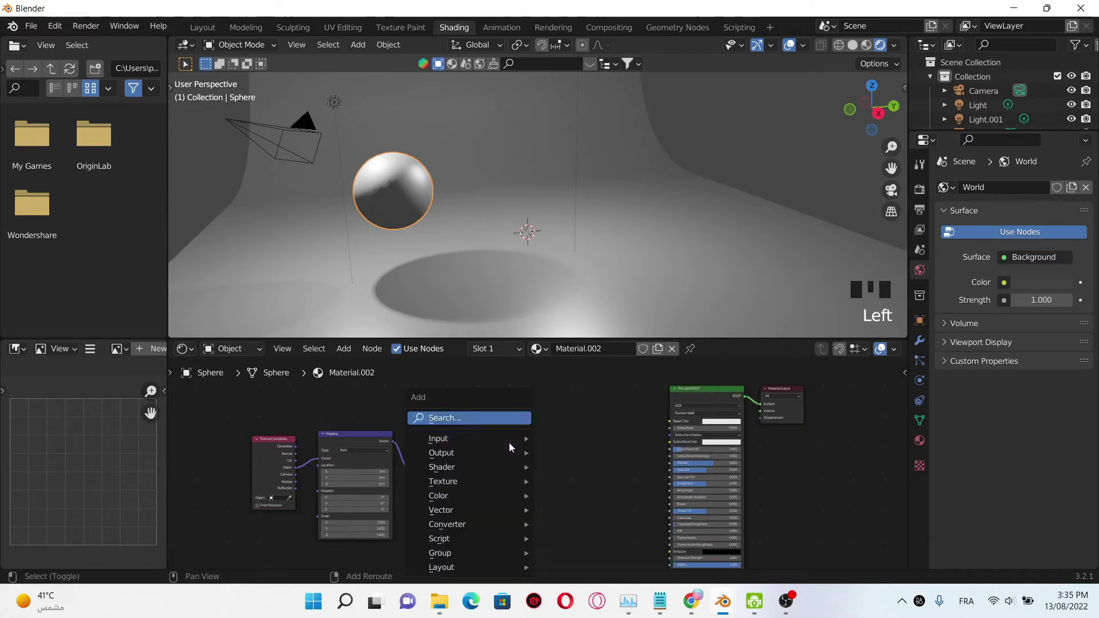
click(503, 422)
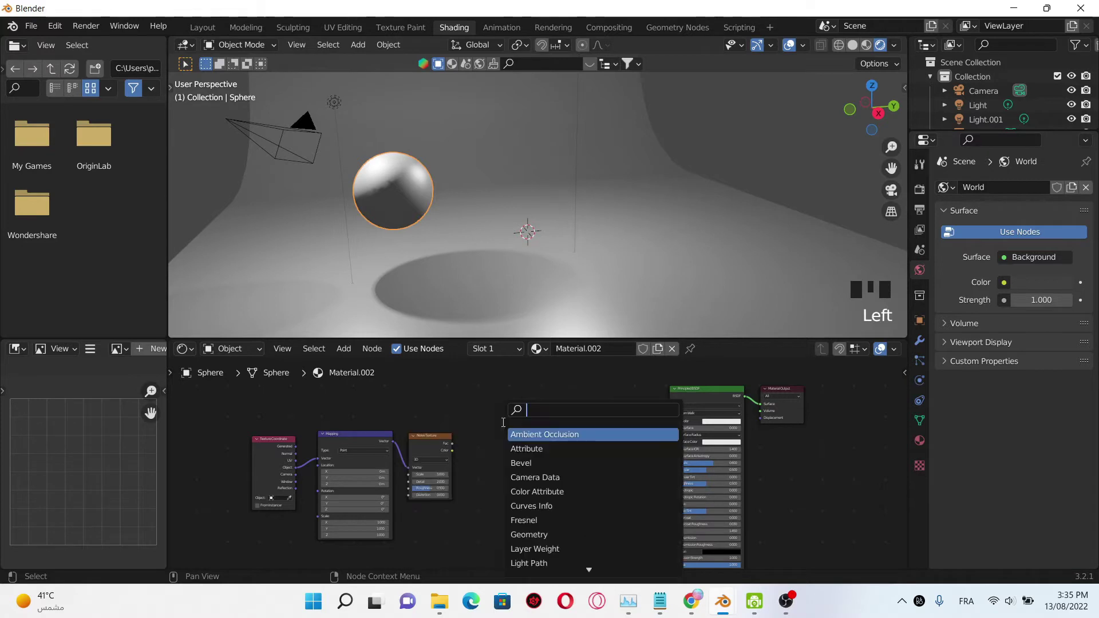
text(mus)
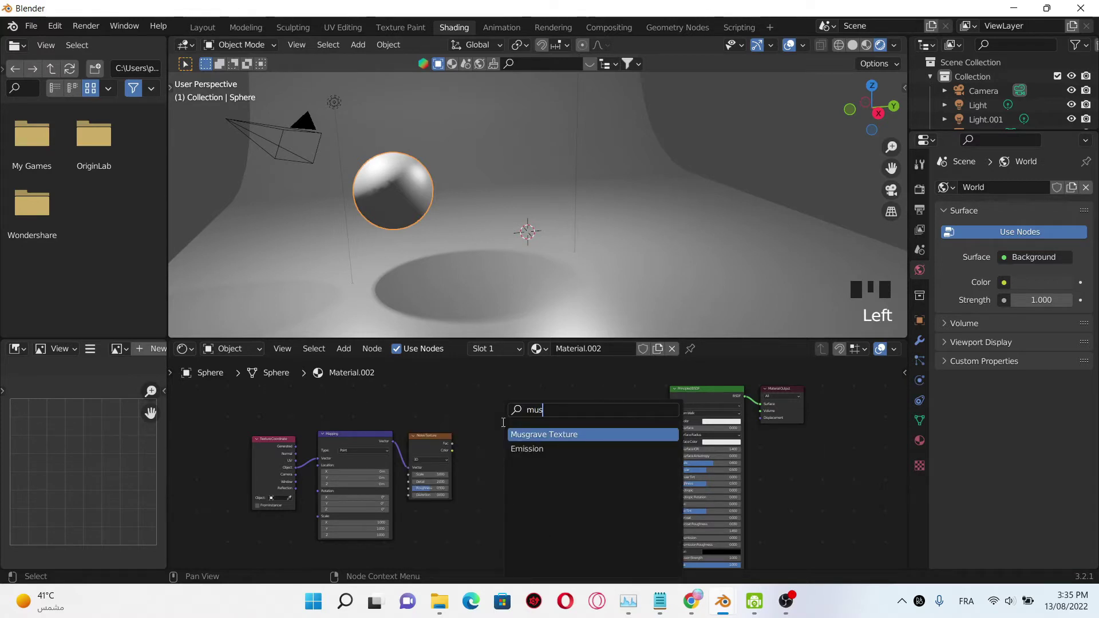
key(Return)
click(464, 444)
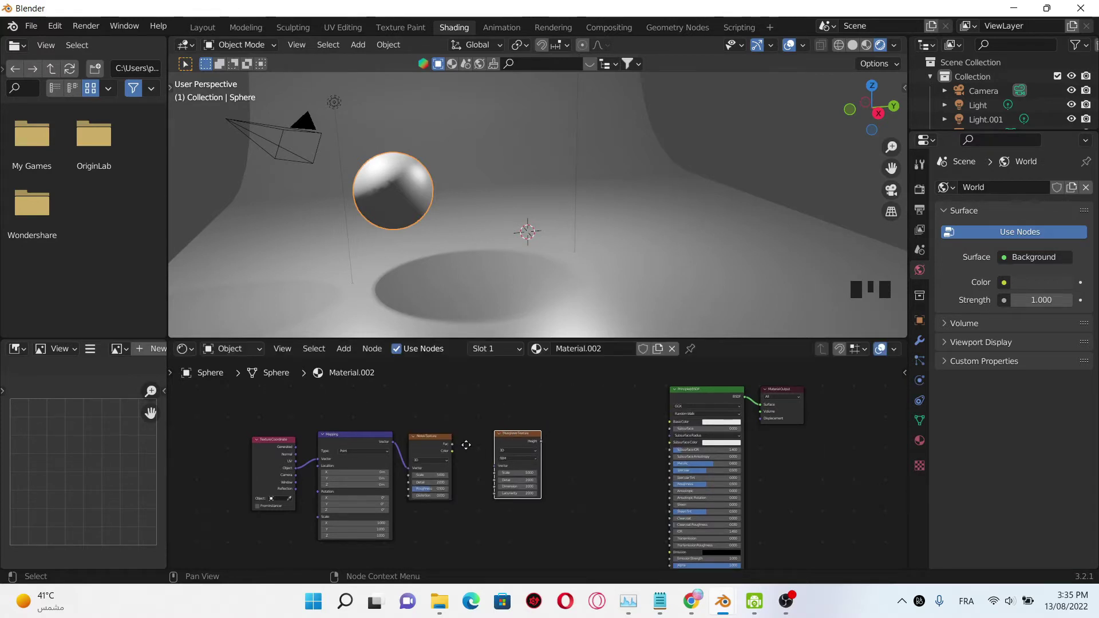
scroll(465, 445, up, 2)
drag(412, 436, 475, 468)
middle_drag(608, 459, 586, 457)
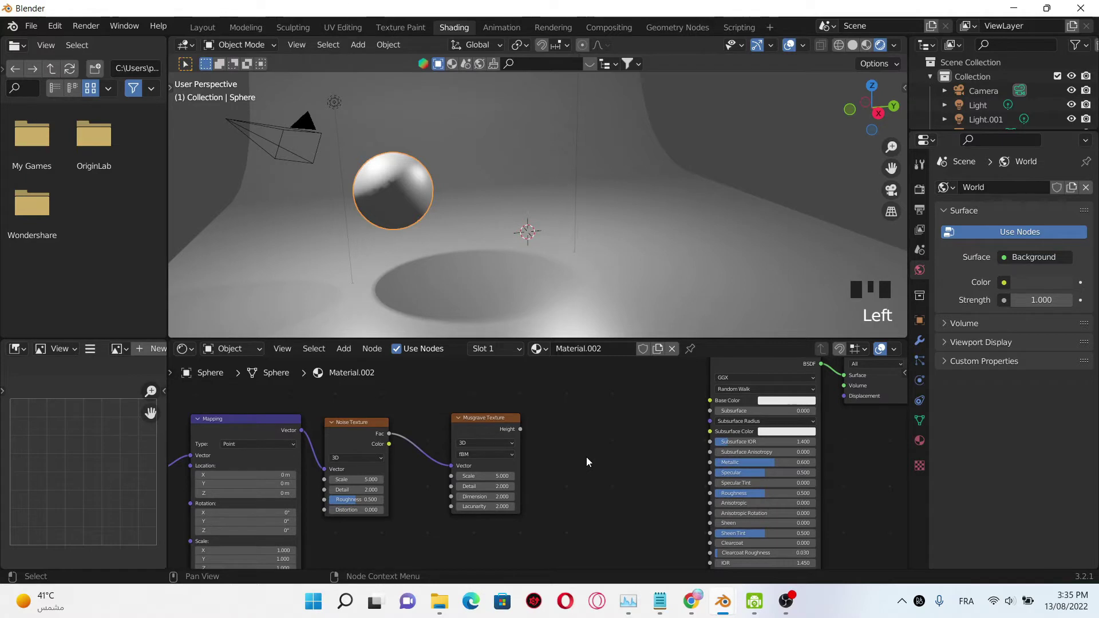
Step: Insert a ColorRamp from Musgrave Height into the Principled BSDF Base Color
key(shift+a)
click(575, 420)
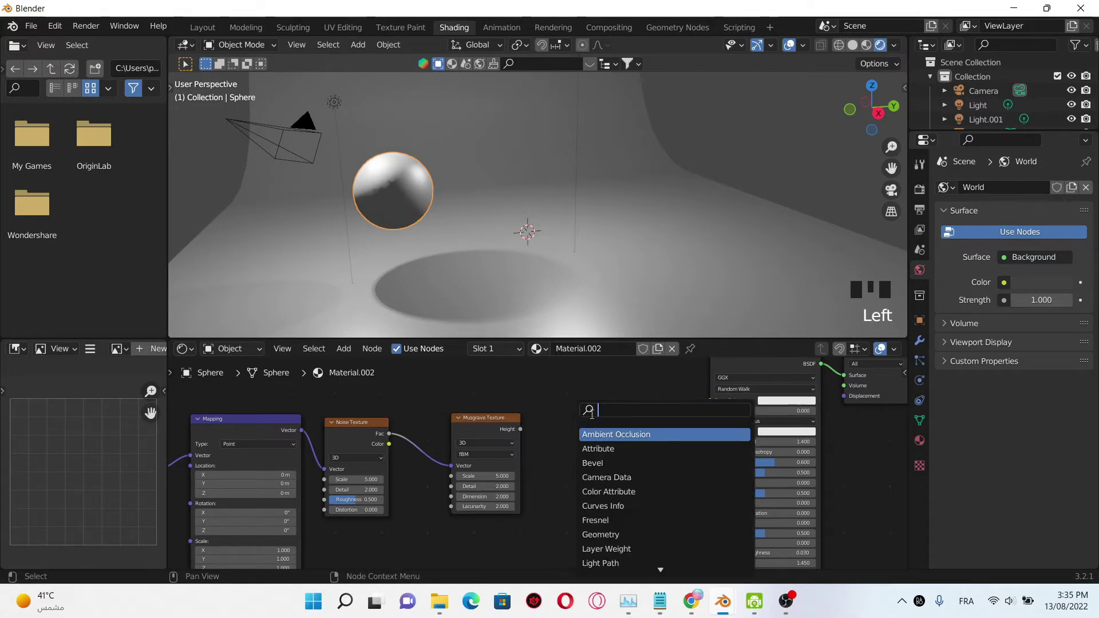
text(c)
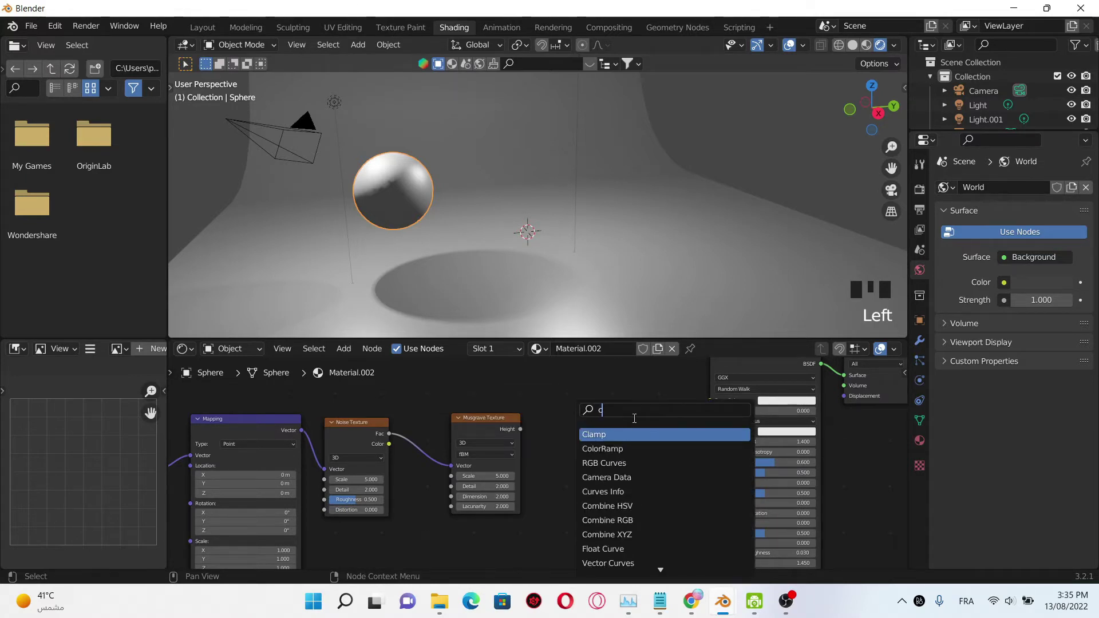
key(Down)
key(Return)
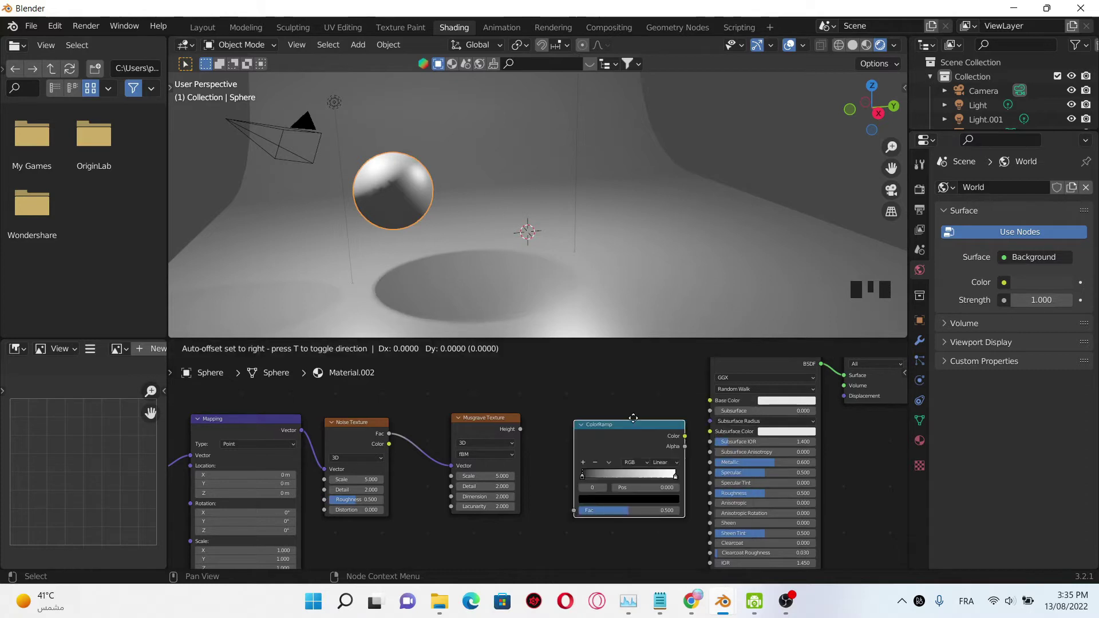
click(610, 399)
scroll(514, 426, up, 2)
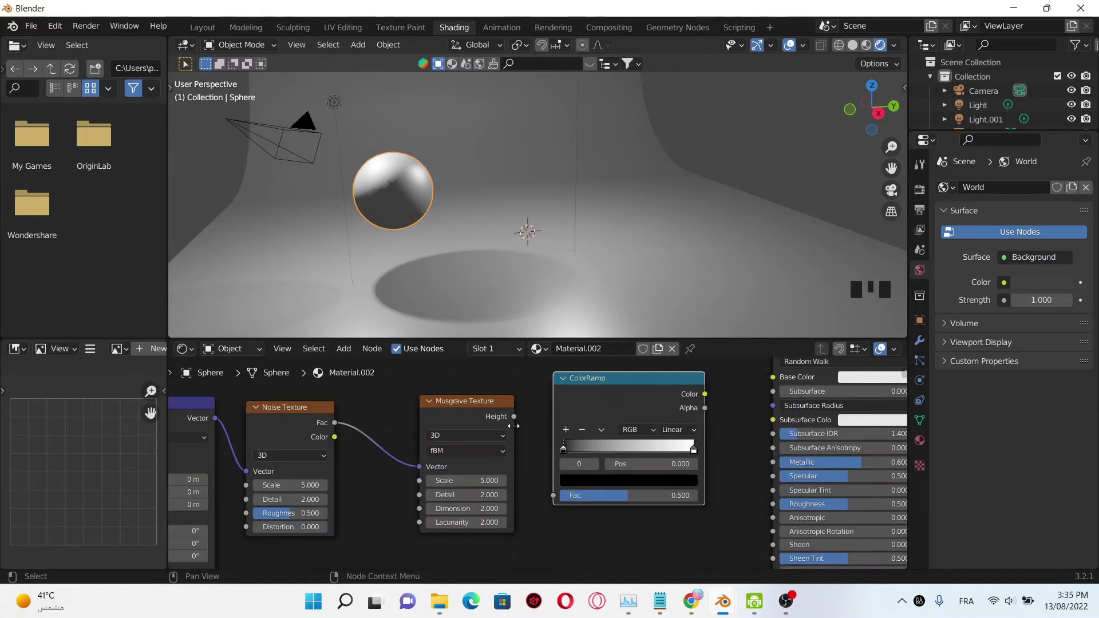
drag(514, 418, 553, 496)
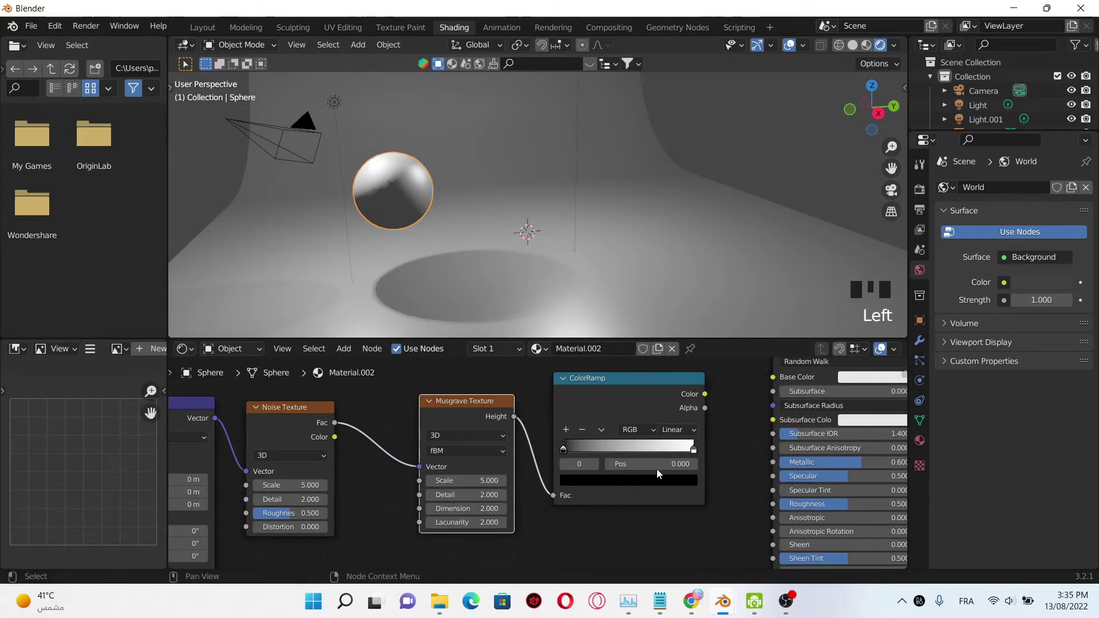
middle_drag(716, 470, 663, 521)
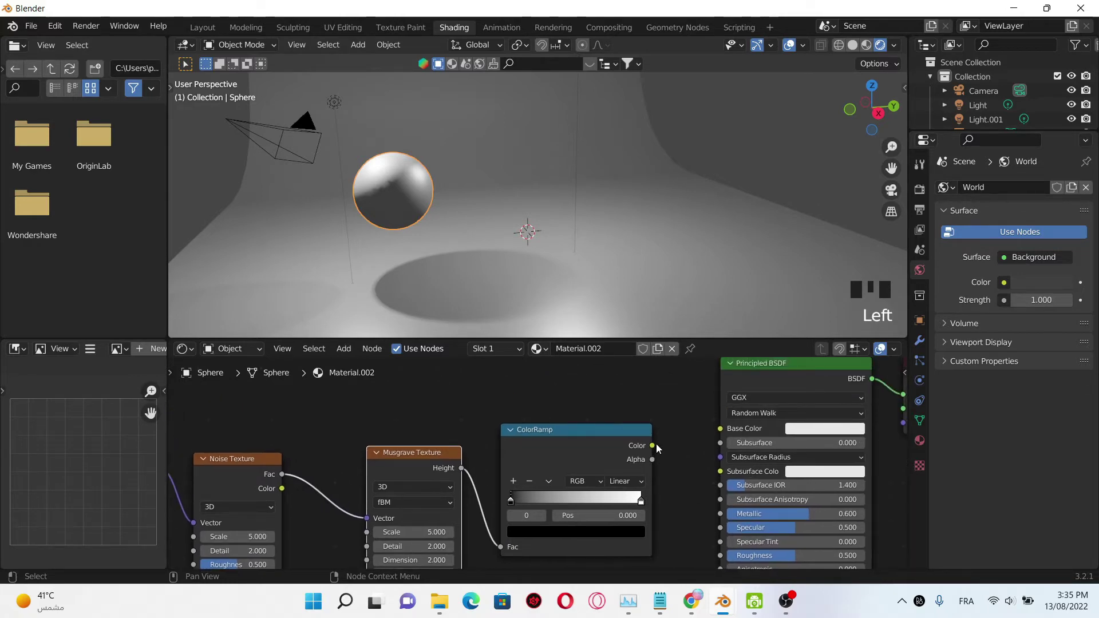
drag(653, 446, 721, 429)
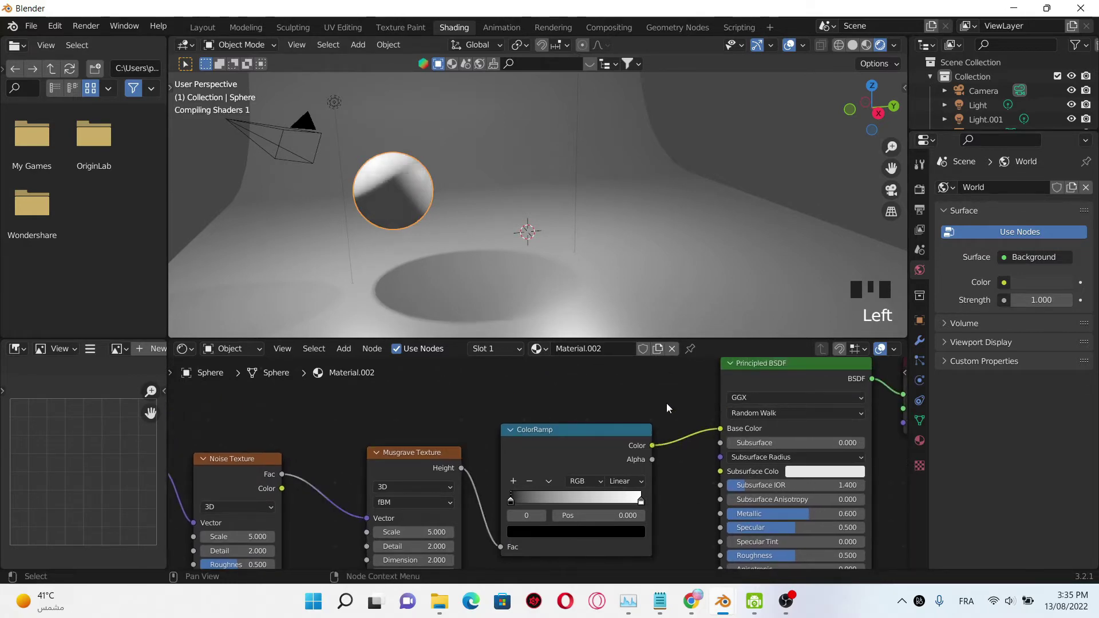
Step: Tint the ColorRamp's light stop from pale yellow toward pink for warm swirls
scroll(670, 401, down, 2)
mouse_move(355, 223)
middle_down()
mouse_move(311, 229)
mouse_move(360, 237)
middle_up()
scroll(335, 230, up, 2)
scroll(336, 235, down, 1)
scroll(366, 240, up, 2)
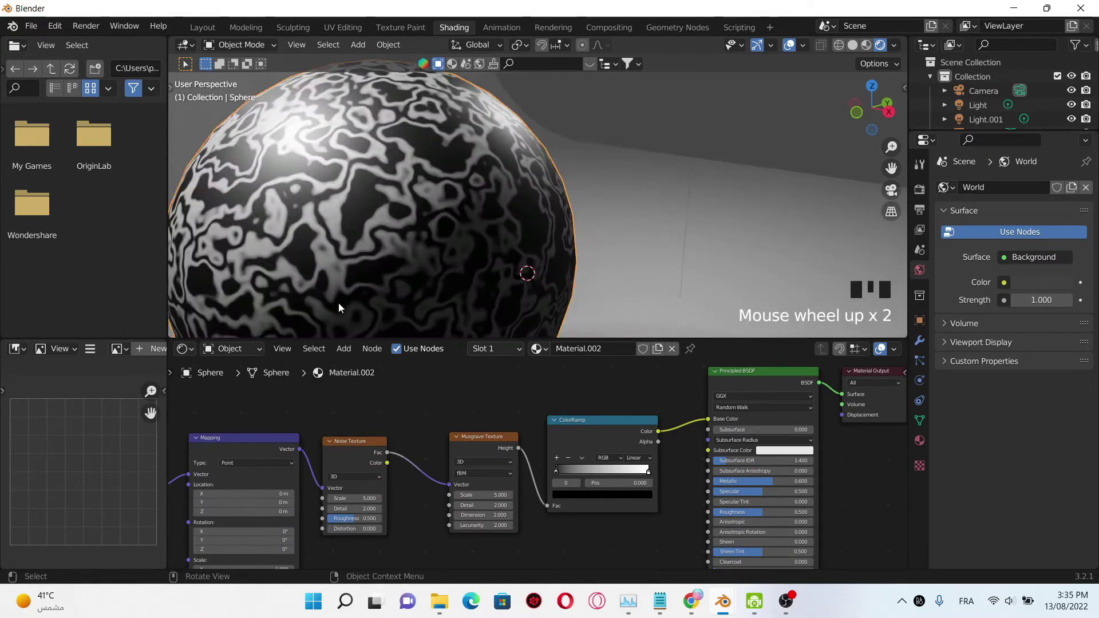
scroll(339, 304, down, 1)
middle_drag(561, 294, 427, 284)
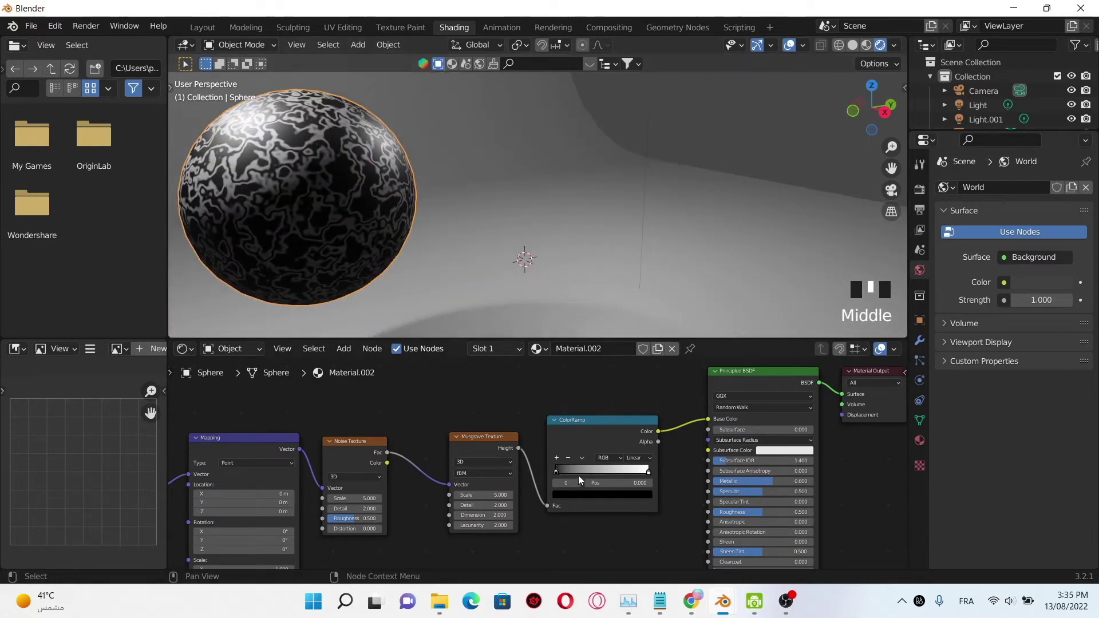
click(648, 471)
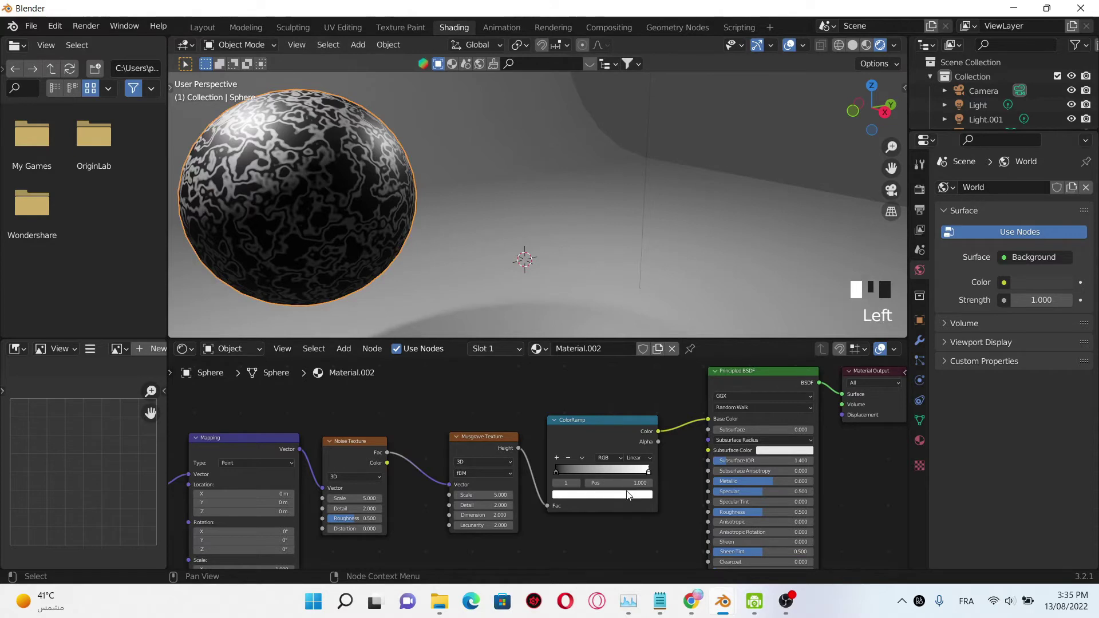
click(640, 498)
click(582, 406)
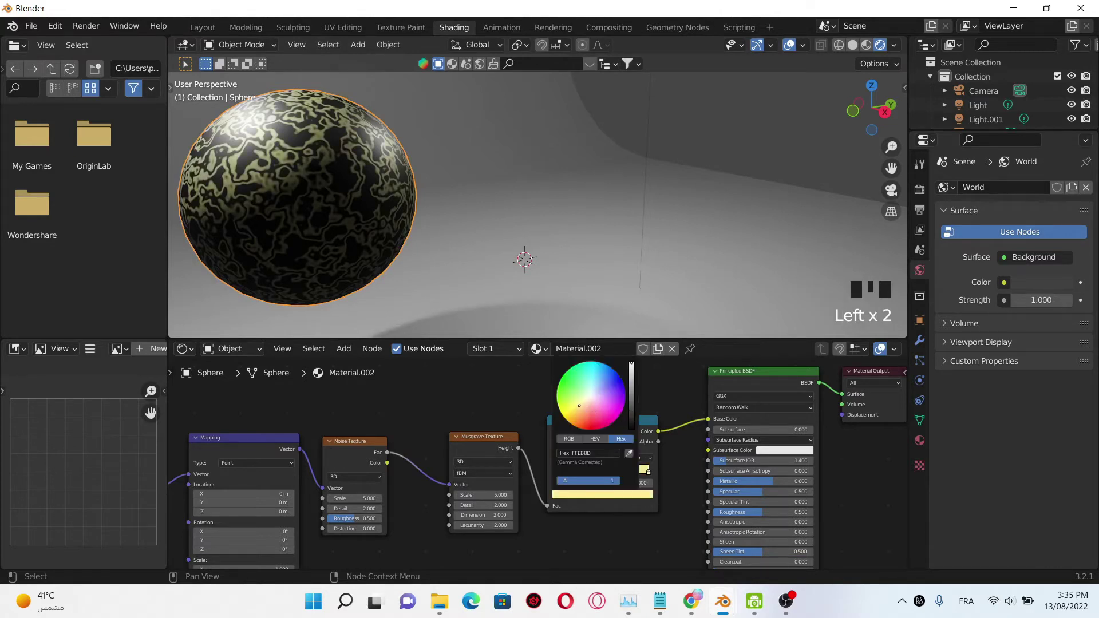
drag(583, 406, 631, 377)
click(556, 470)
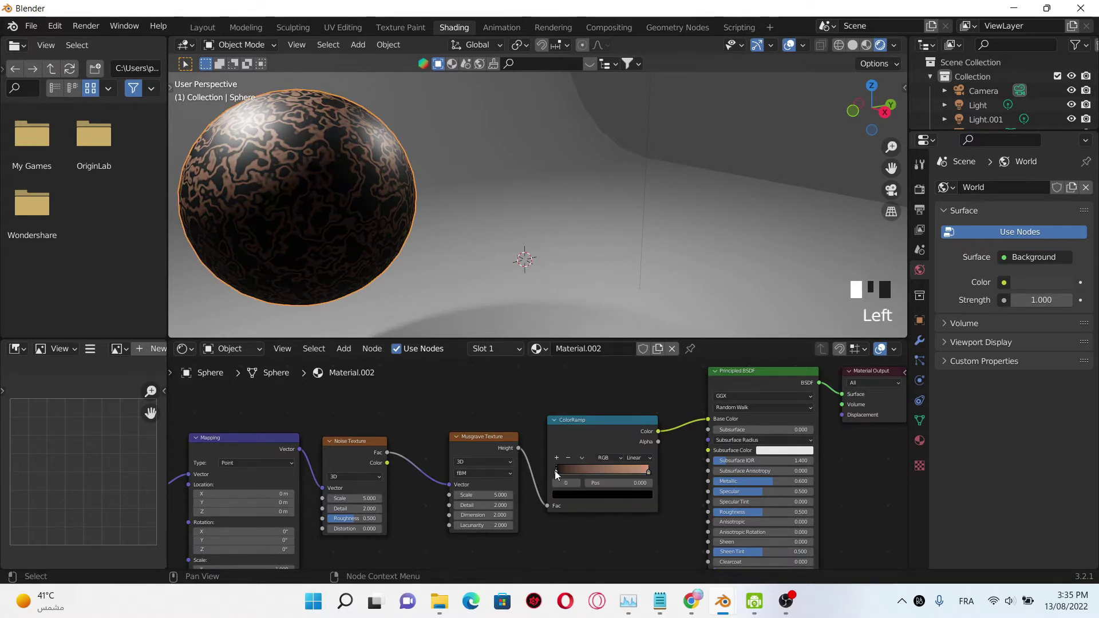
Step: Set the Musgrave Texture Scale to 20 and Noise Texture Scale to 0.8
scroll(551, 523, up, 3)
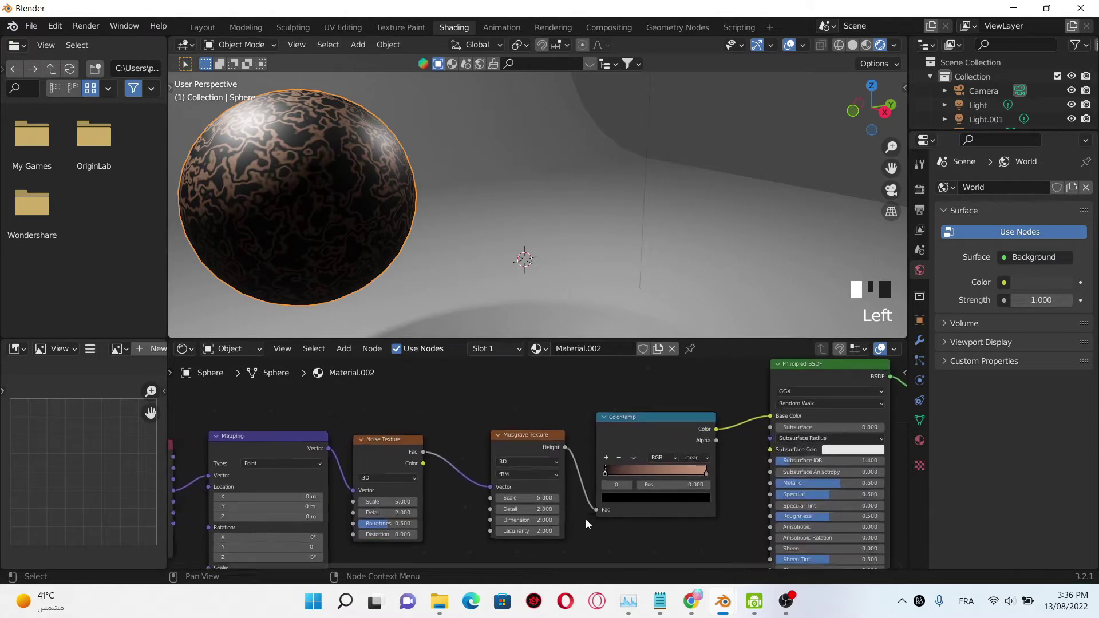
click(548, 477)
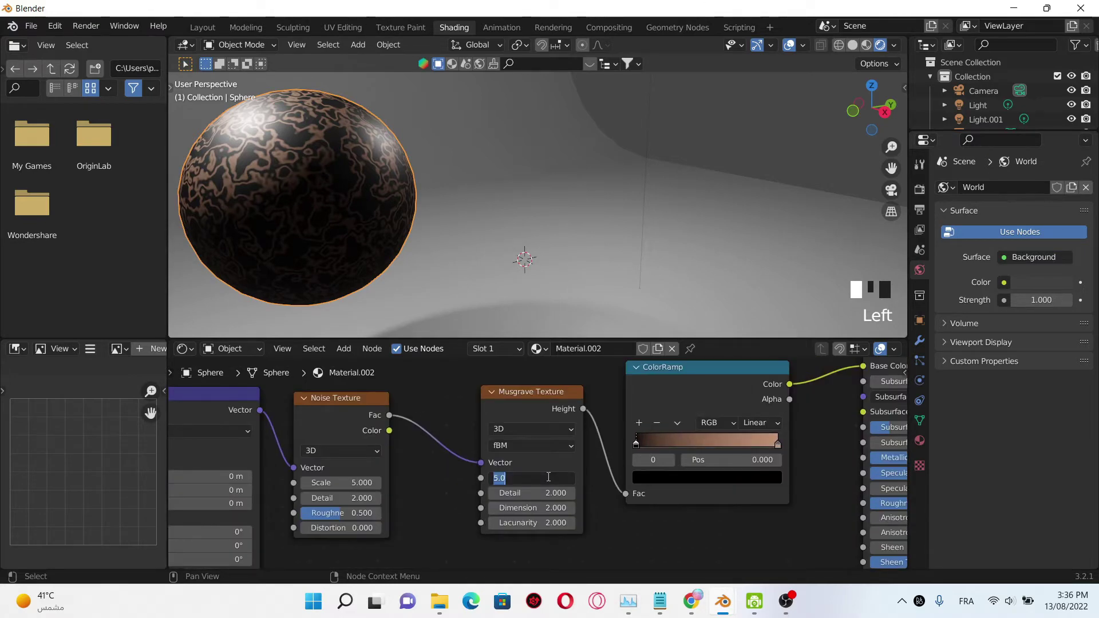
text(20)
key(Return)
click(346, 484)
text(0.8)
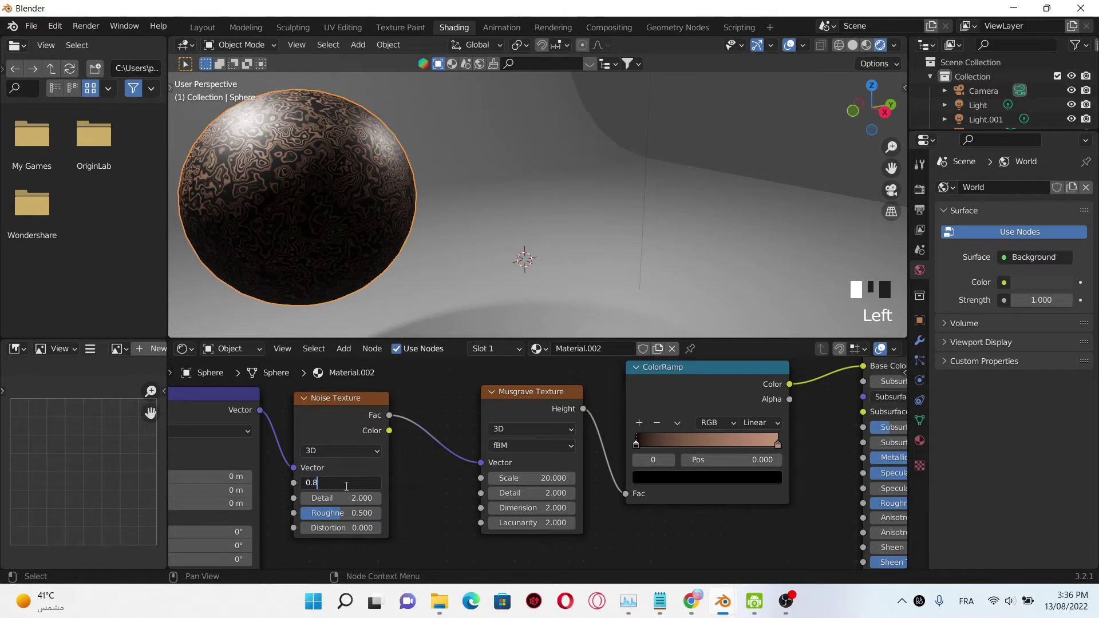
key(Return)
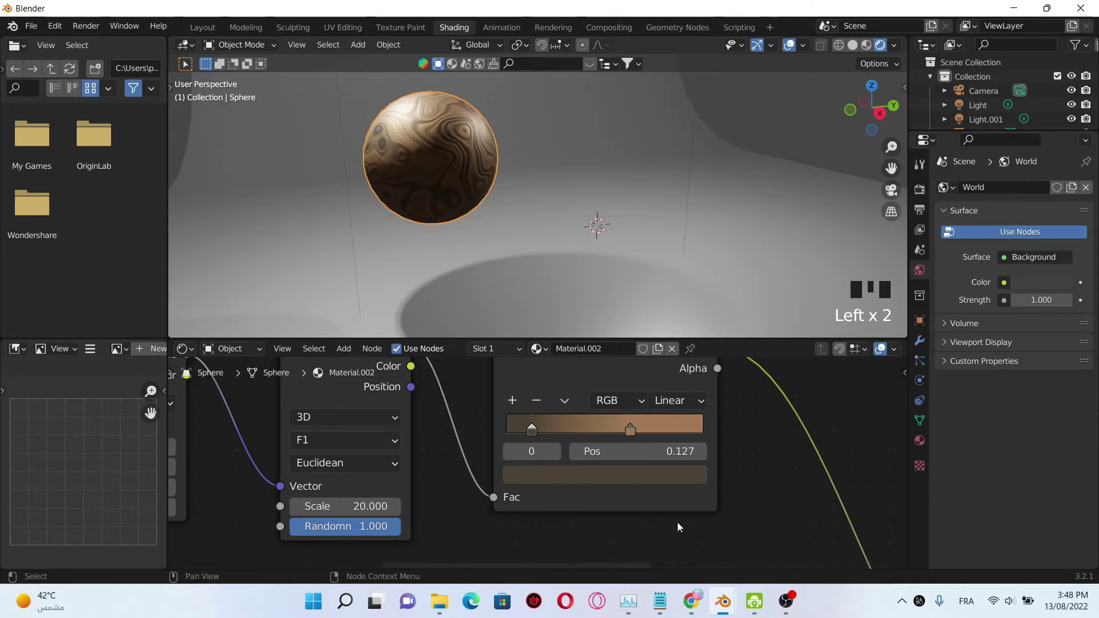
Step: Check the colours of both colour-ramp stops, leaving them unchanged
scroll(667, 461, up, 1)
click(656, 422)
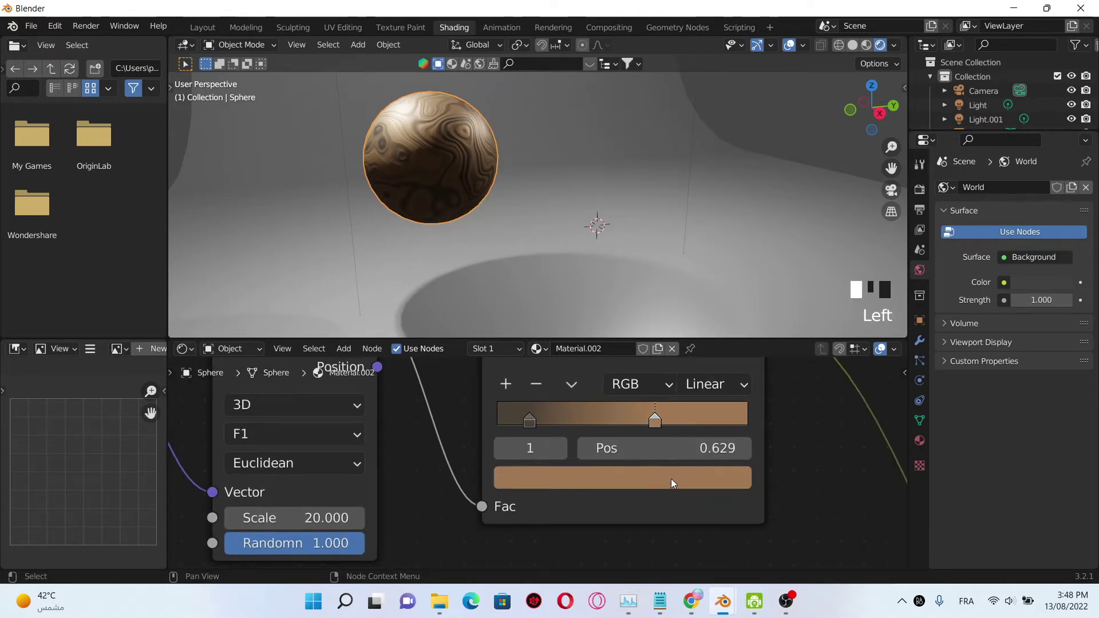
click(671, 479)
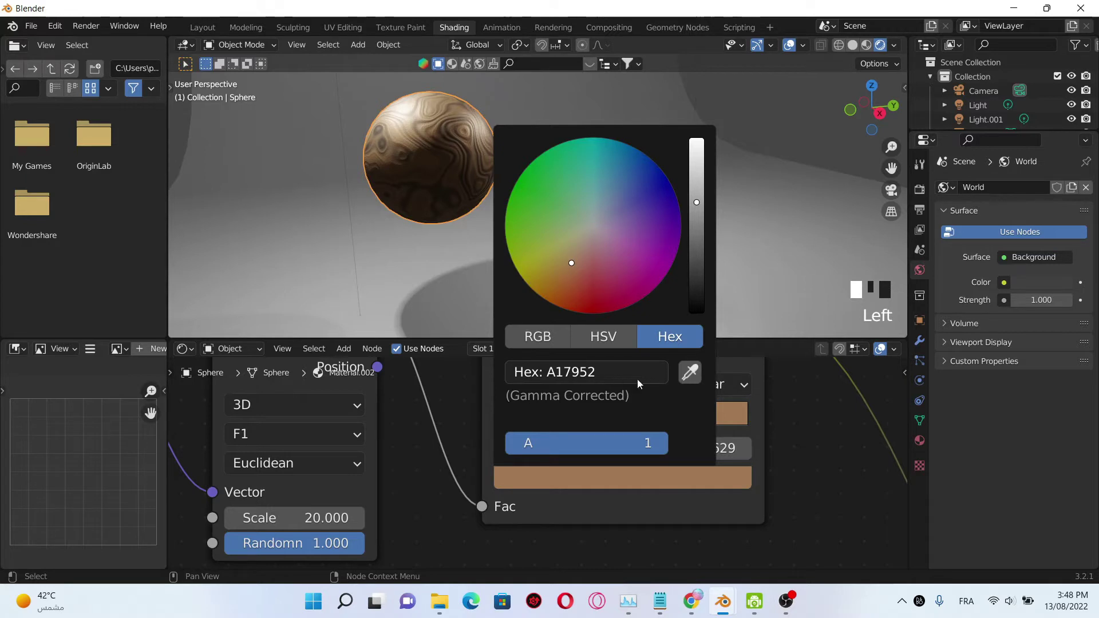
click(530, 419)
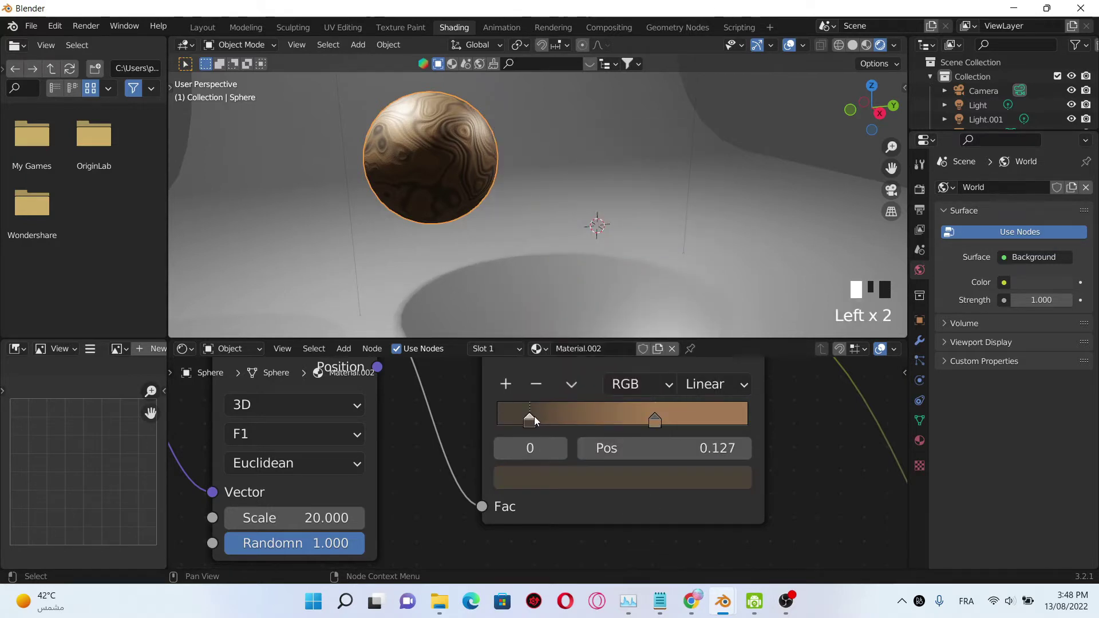
click(620, 476)
click(603, 473)
click(885, 479)
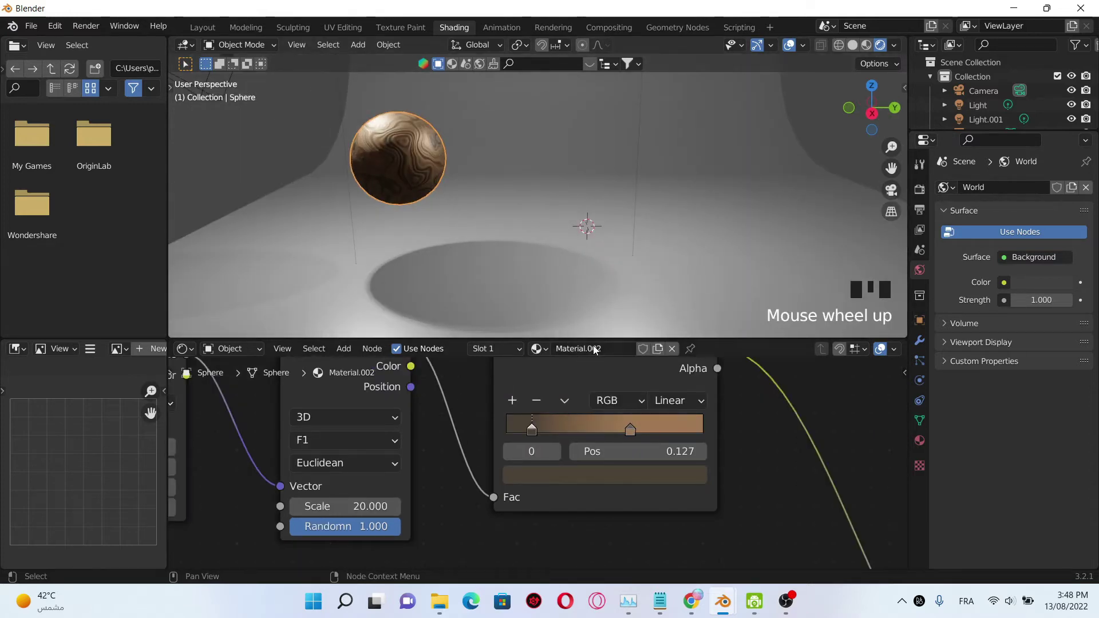
Step: Rename the wood sphere's material to 'wood 1'
double_click(609, 348)
text(wood 1)
key(Return)
middle_drag(440, 157, 447, 157)
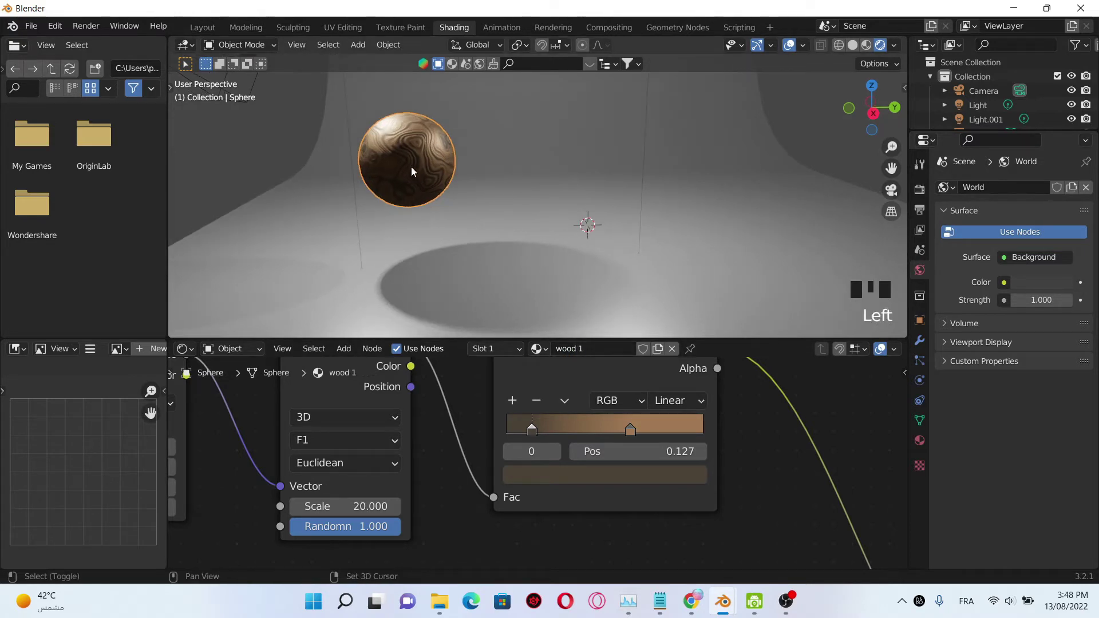
Step: Duplicate the wood sphere to the right and make its material a single-user copy named 'wood 2'
key(shift+d)
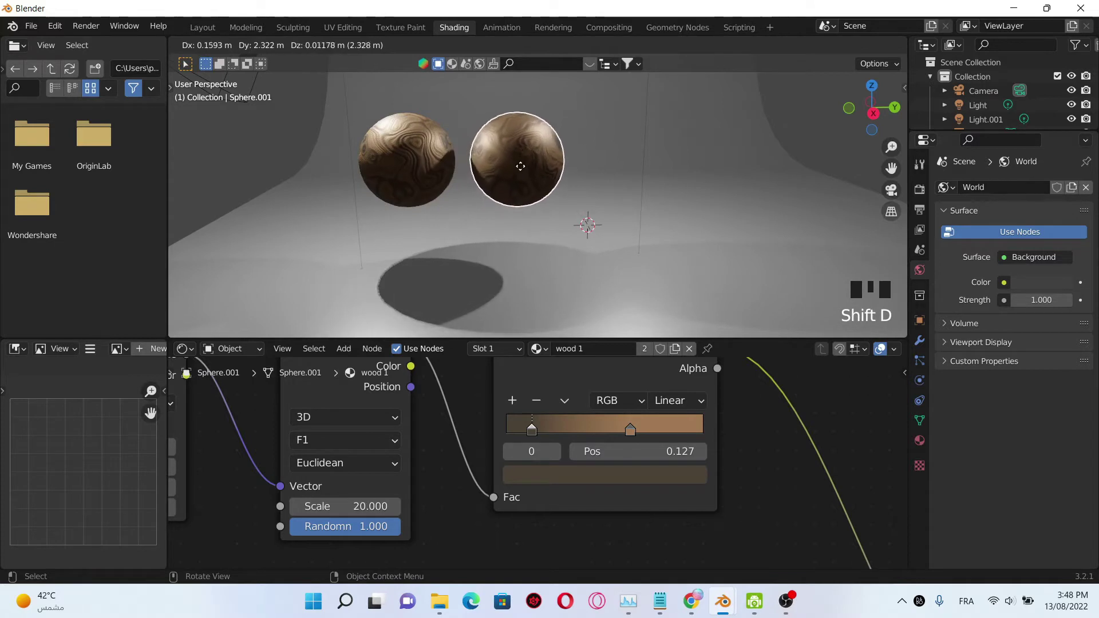
click(528, 165)
click(677, 350)
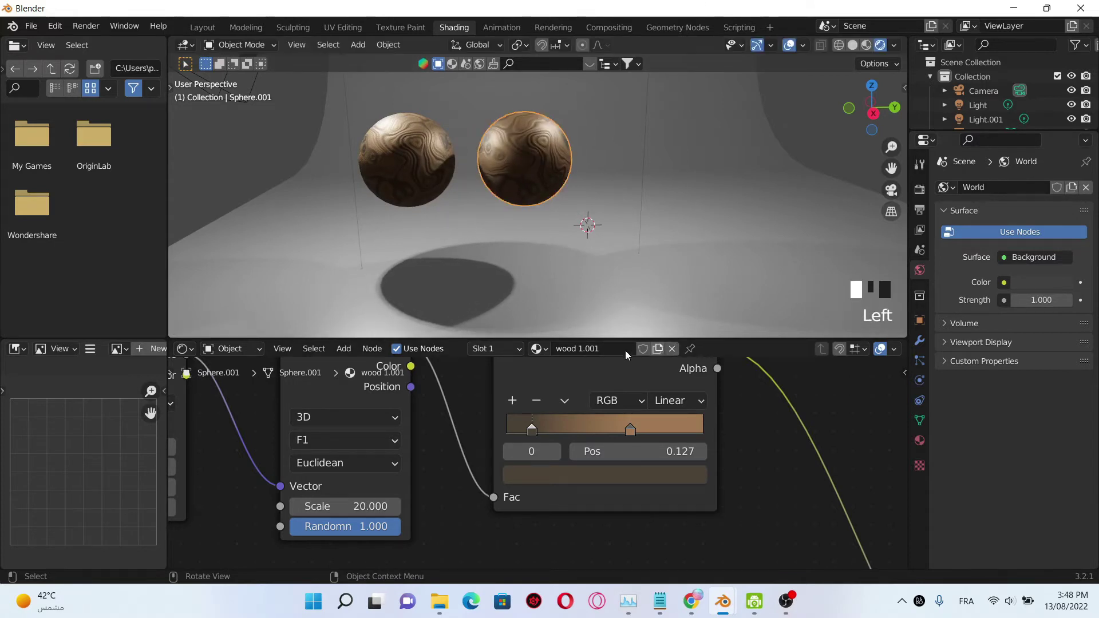
click(611, 349)
key(Return)
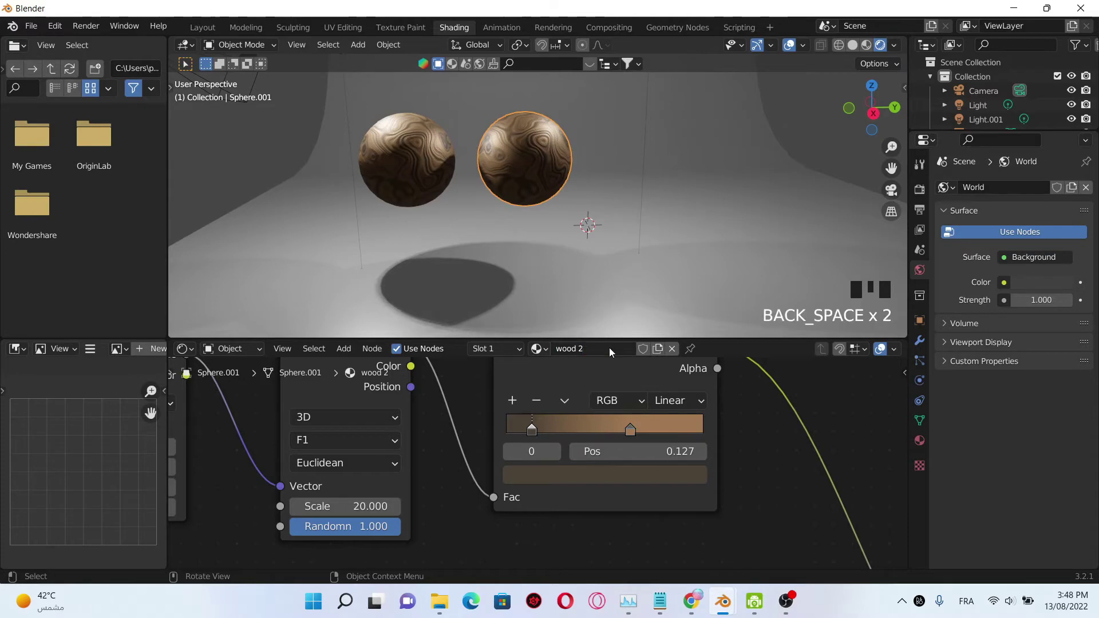
Step: Pan and zoom the node tree to show the Mapping and Noise nodes
scroll(656, 424, down, 2)
scroll(656, 424, down, 4)
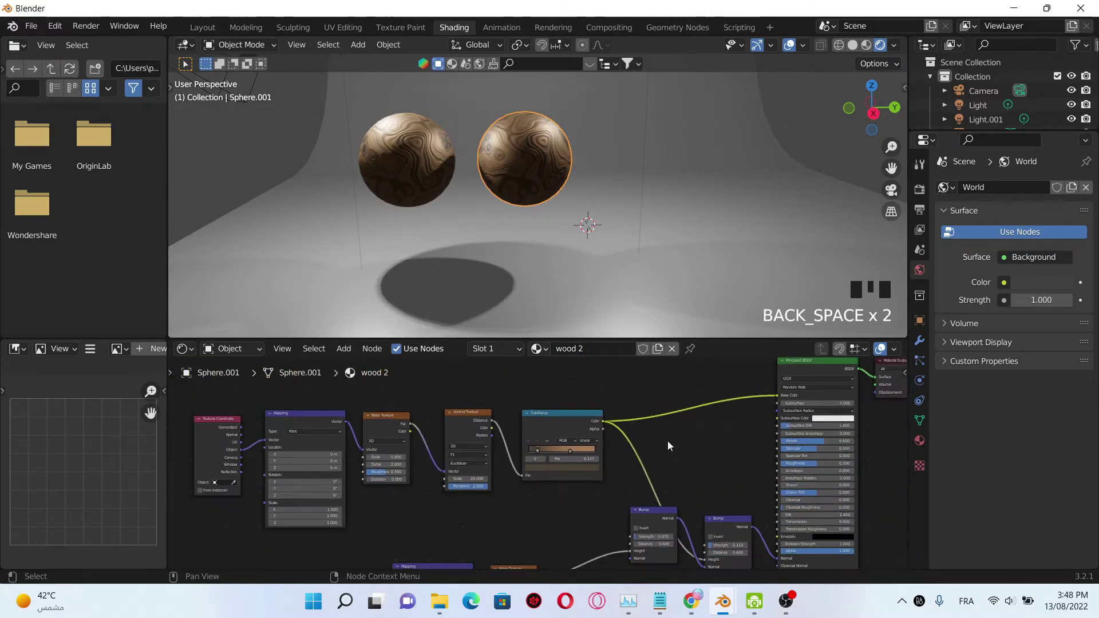
middle_drag(572, 520, 658, 448)
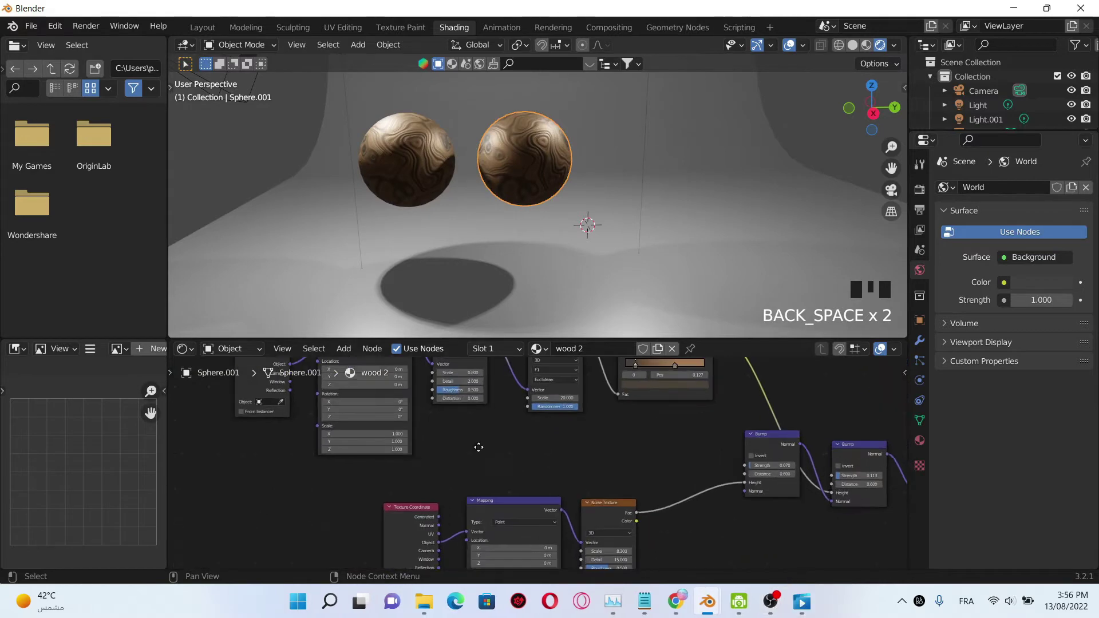
middle_drag(515, 458, 650, 530)
scroll(557, 462, up, 3)
scroll(599, 476, up, 3)
scroll(650, 530, down, 1)
scroll(649, 530, down, 1)
scroll(582, 509, up, 3)
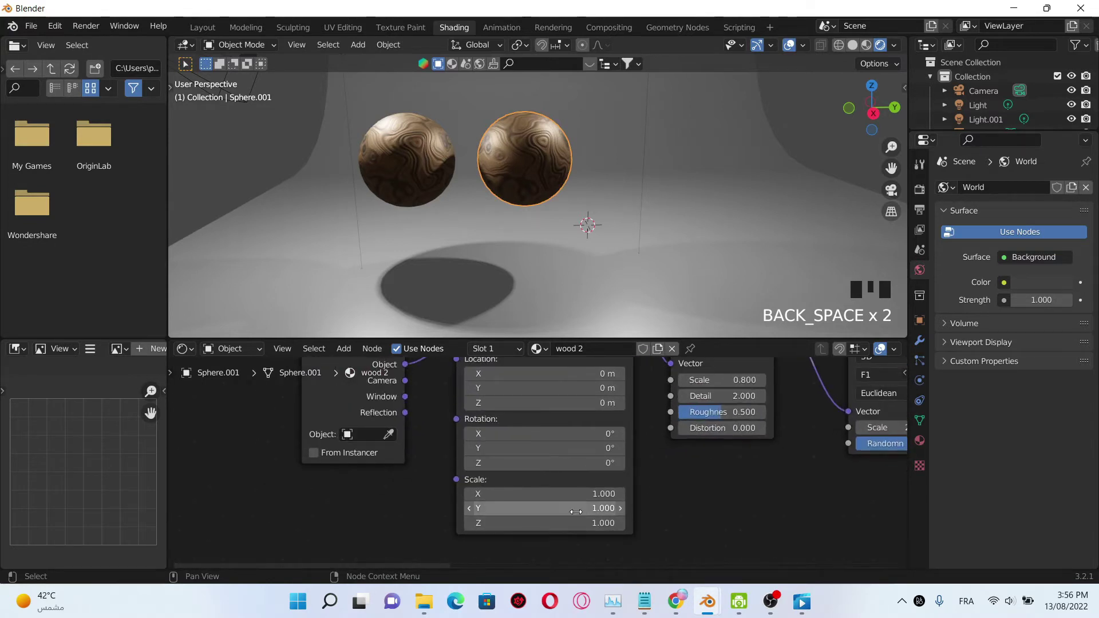
Step: Set the Mapping node's Y scale to 153
click(591, 515)
text(153)
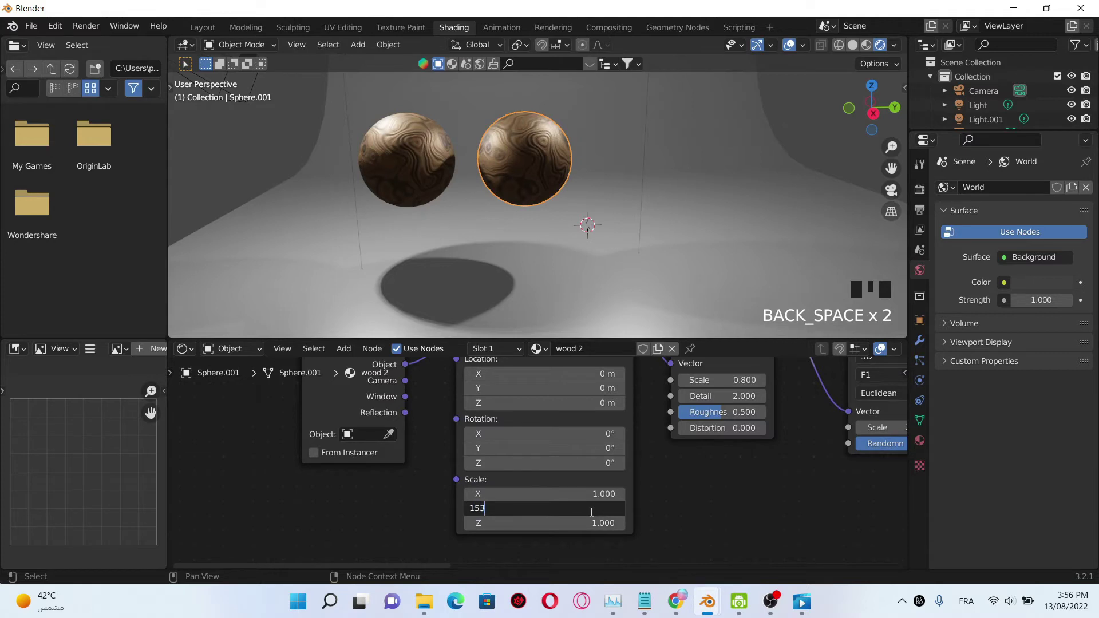
key(Return)
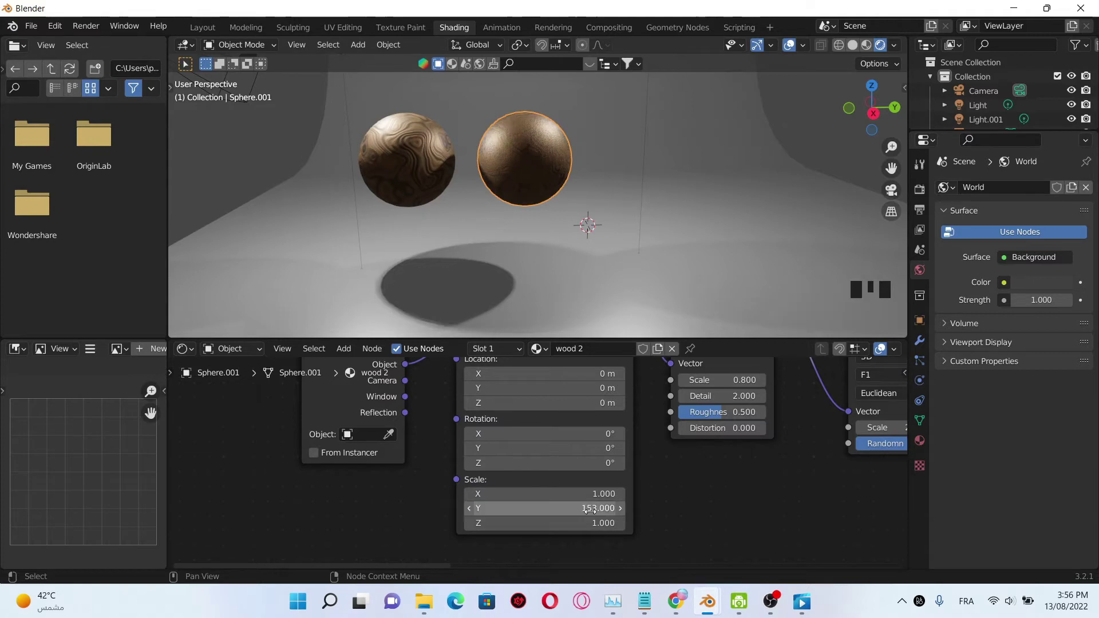
scroll(752, 424, down, 4)
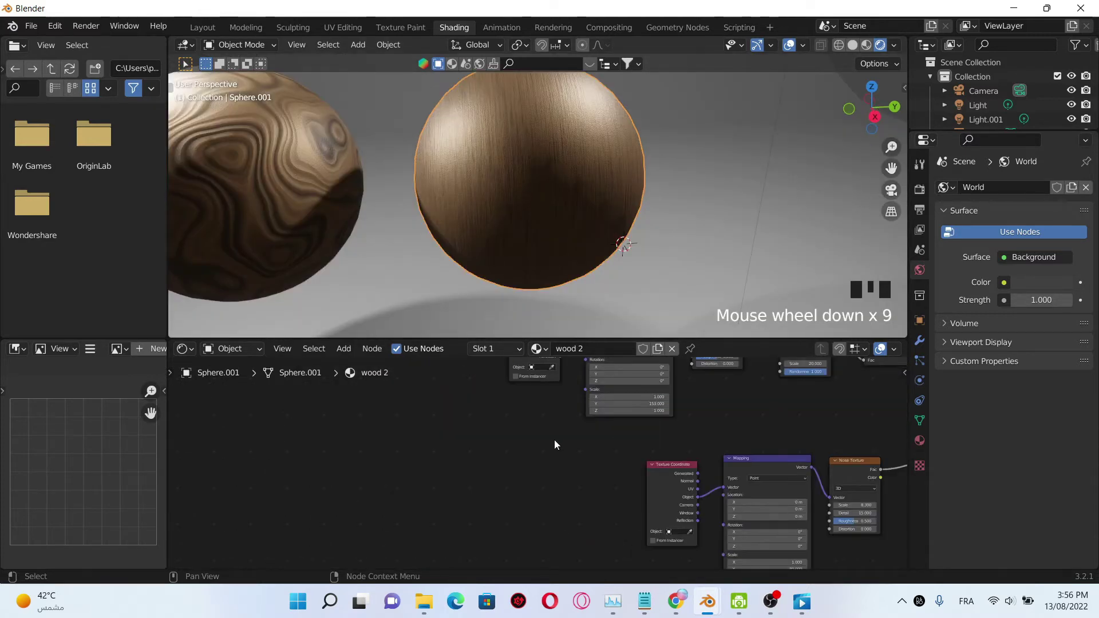
Step: Add a Brick Texture node left of the Texture Coordinate node
key(shift+a)
click(544, 420)
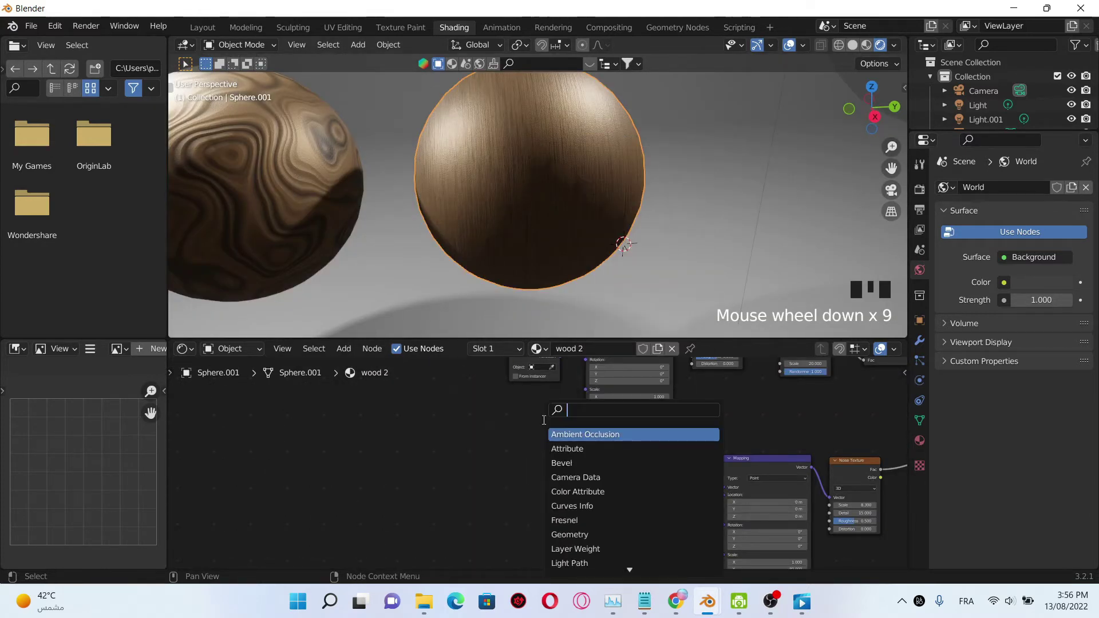
text(bri)
key(Return)
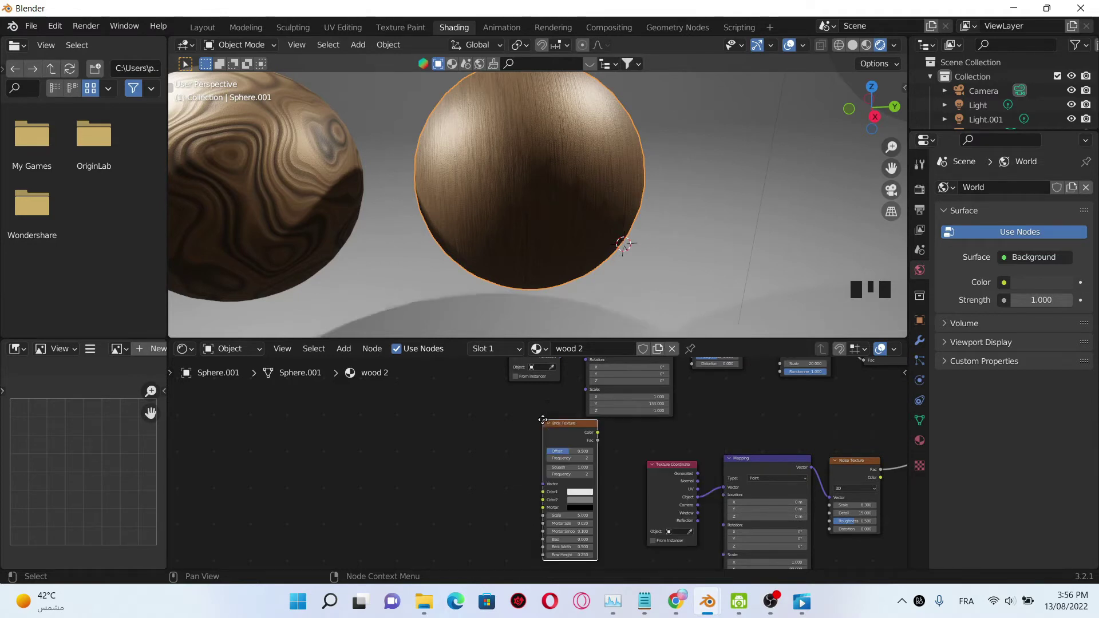
click(593, 447)
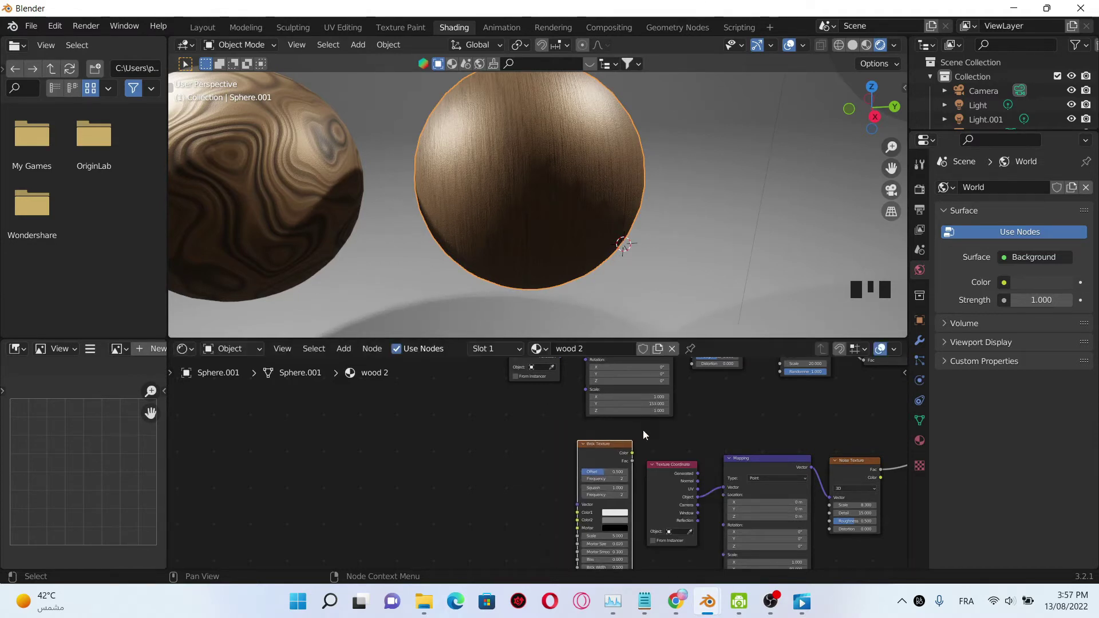
scroll(842, 420, down, 2)
middle_drag(885, 414, 699, 442)
scroll(699, 443, down, 1)
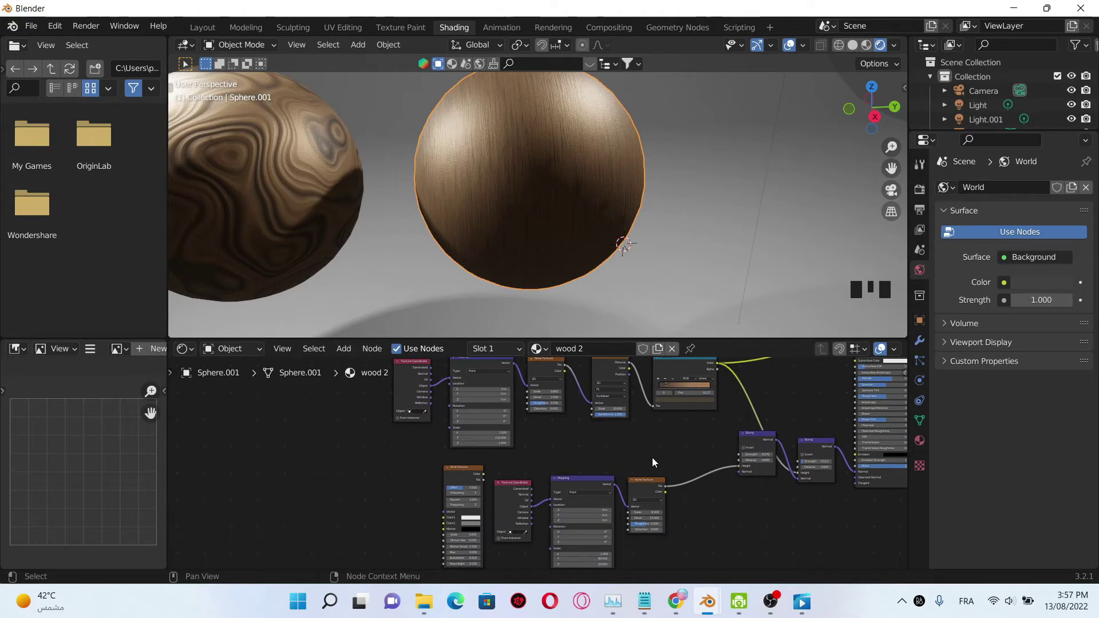
Step: Add a MixRGB node to the wood 2 node tree
key(shift+a)
click(670, 429)
text(mix)
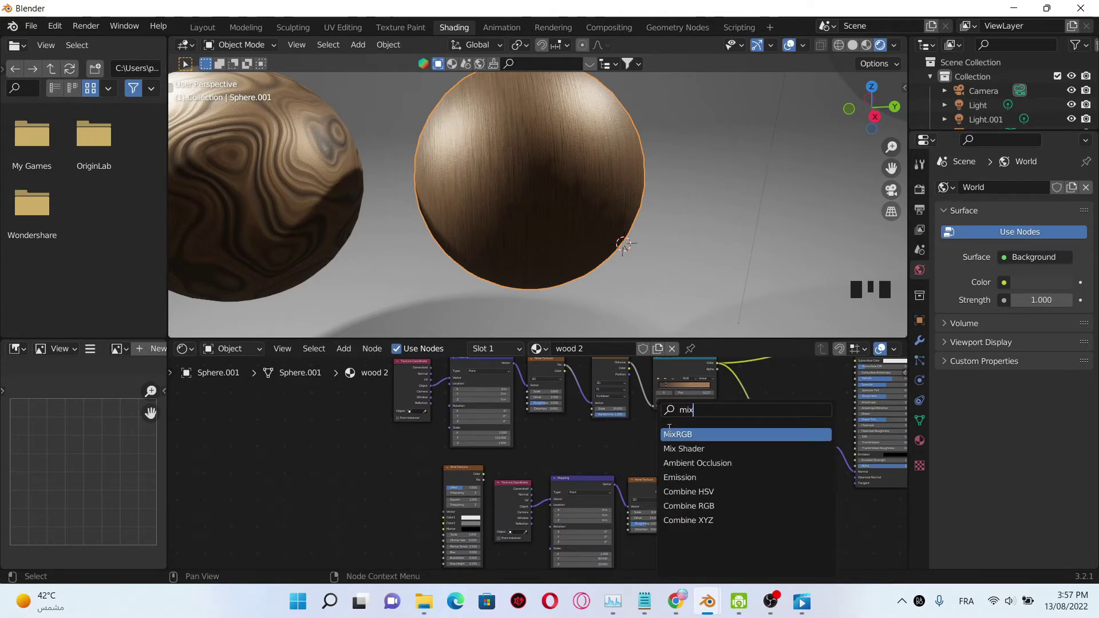
key(Return)
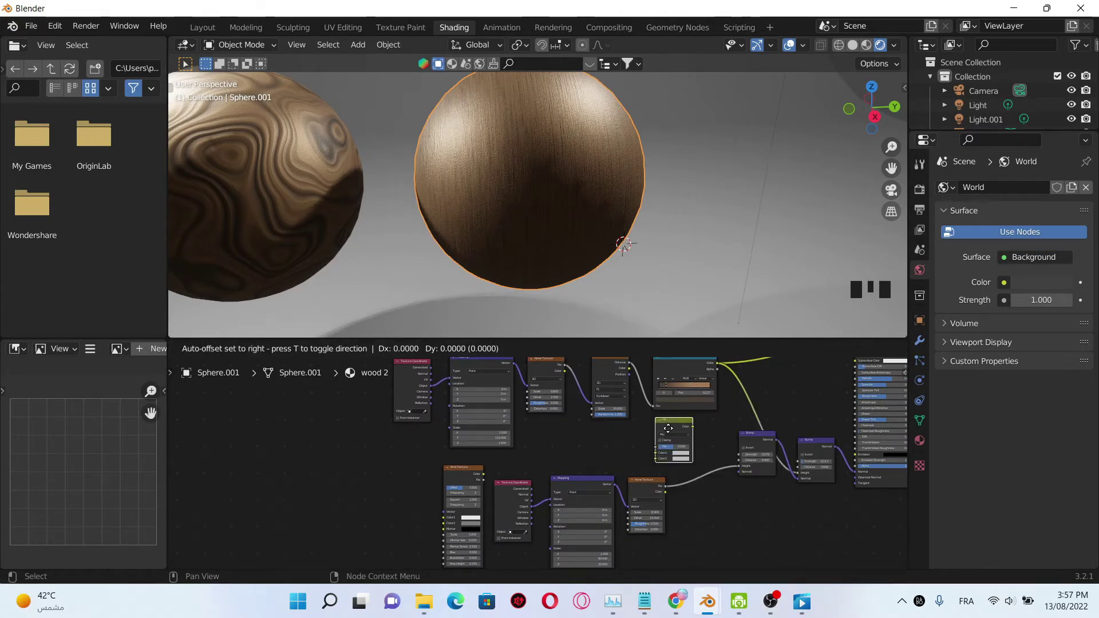
Step: Place the Mix node above the second Bump node and feed it into Principled BSDF Roughness
click(689, 441)
scroll(688, 440, up, 7)
middle_drag(688, 440, 587, 477)
drag(572, 443, 807, 388)
scroll(807, 388, down, 4)
middle_drag(795, 405, 719, 414)
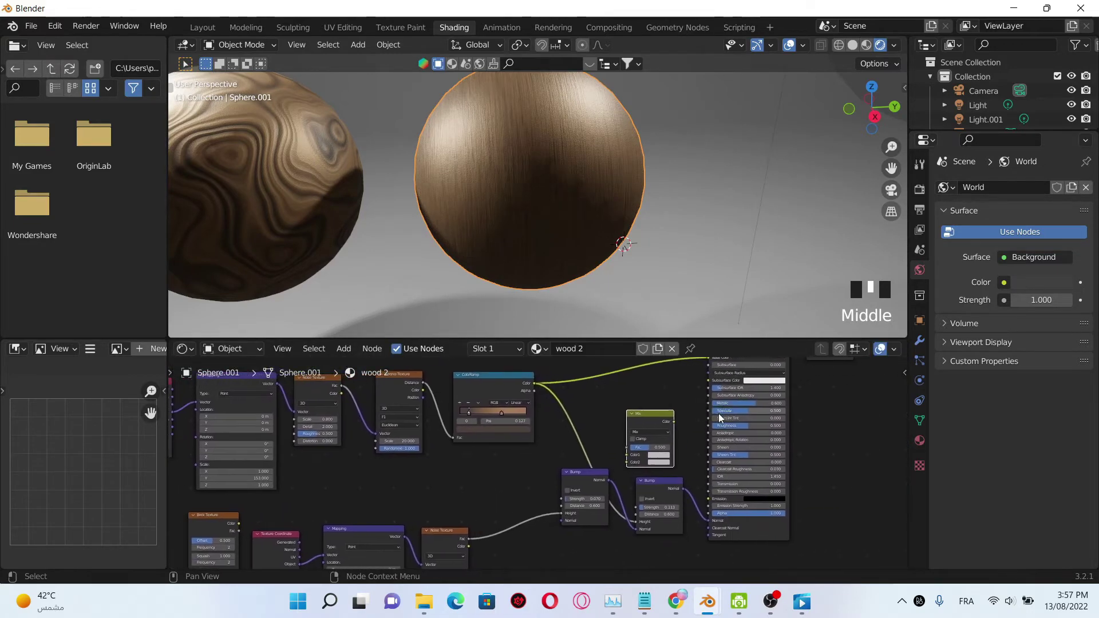
scroll(719, 414, up, 4)
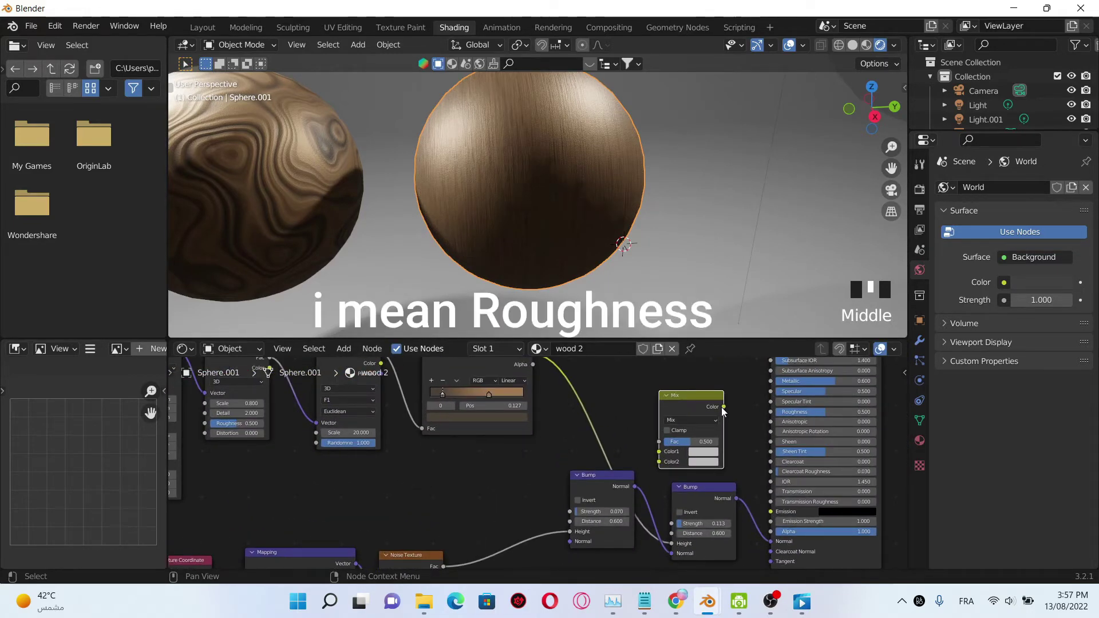
drag(724, 407, 771, 413)
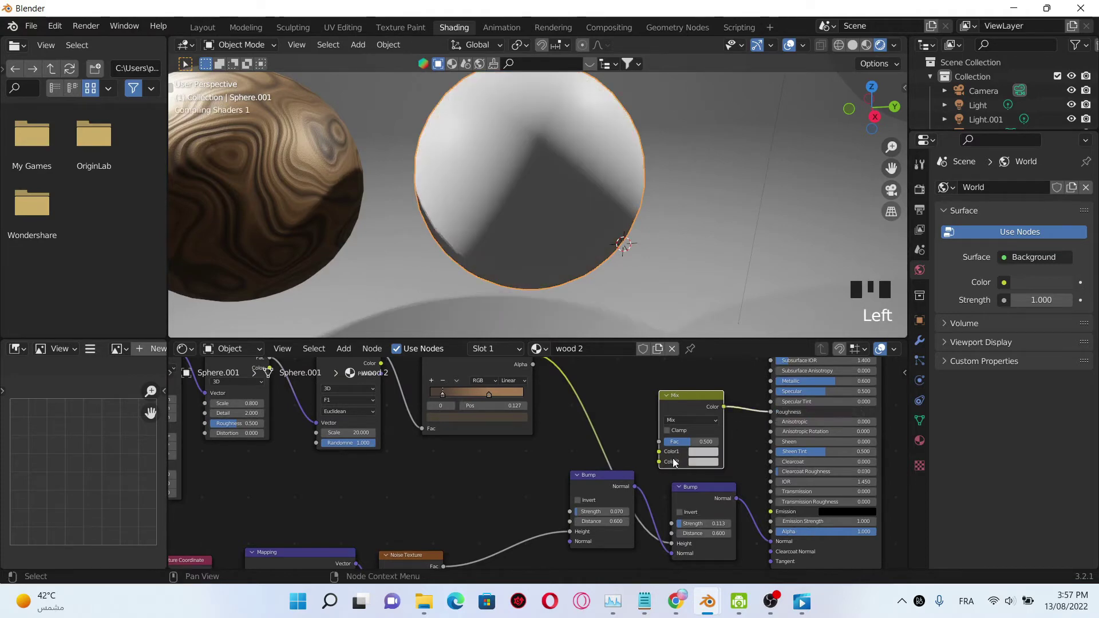
Step: Rewire the Mix inputs, connecting Noise Texture Fac to Mix Color1
middle_drag(509, 486, 546, 449)
drag(696, 425, 387, 465)
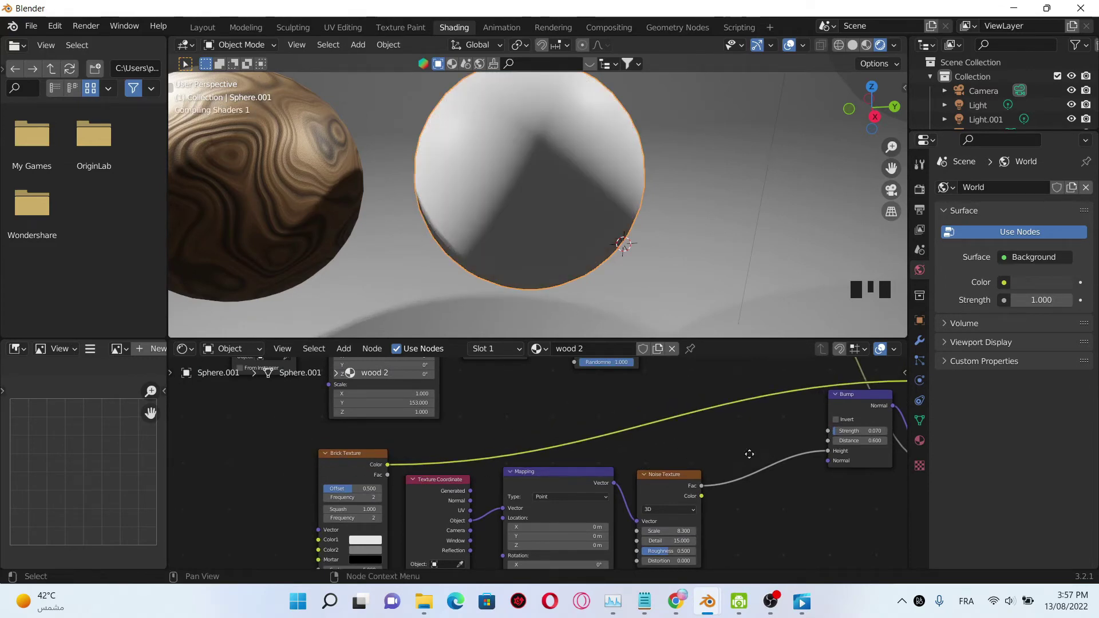
middle_drag(749, 454, 574, 509)
drag(527, 540, 703, 429)
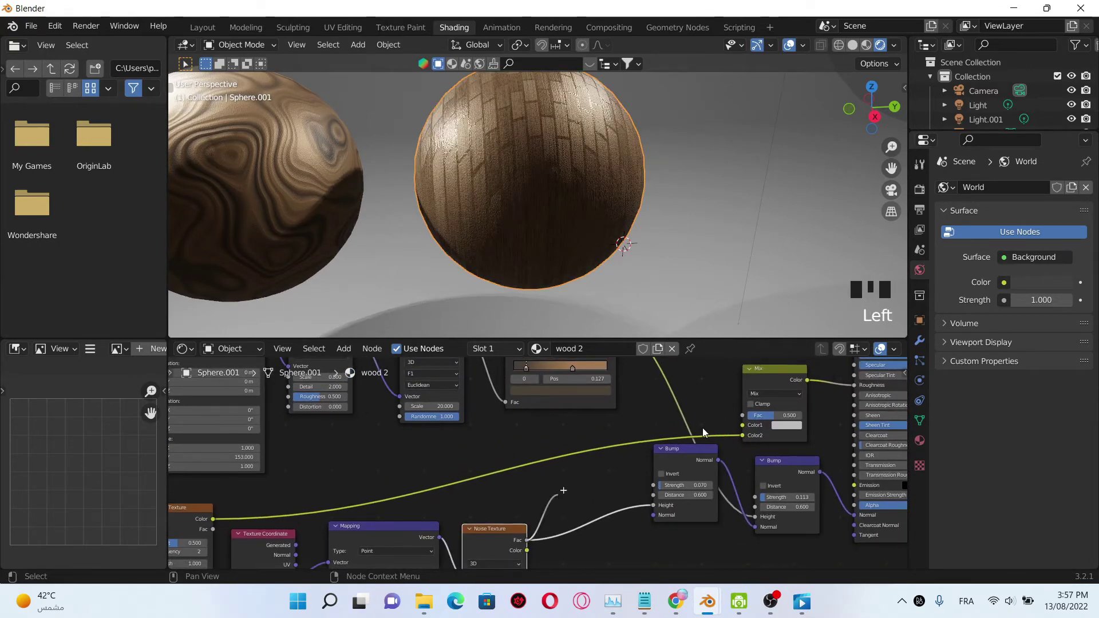
drag(564, 491, 743, 426)
Step: On the swirled wood 1 sphere, connect the Noise Texture output to Roughness
scroll(523, 494, down, 3)
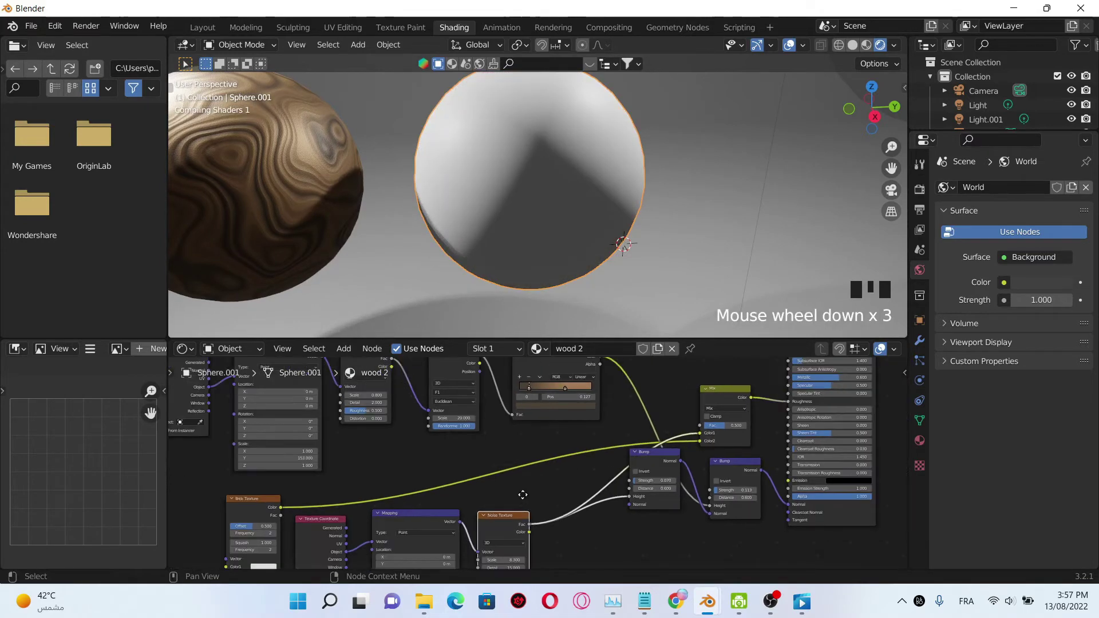
middle_drag(523, 495, 527, 473)
middle_drag(590, 217, 244, 224)
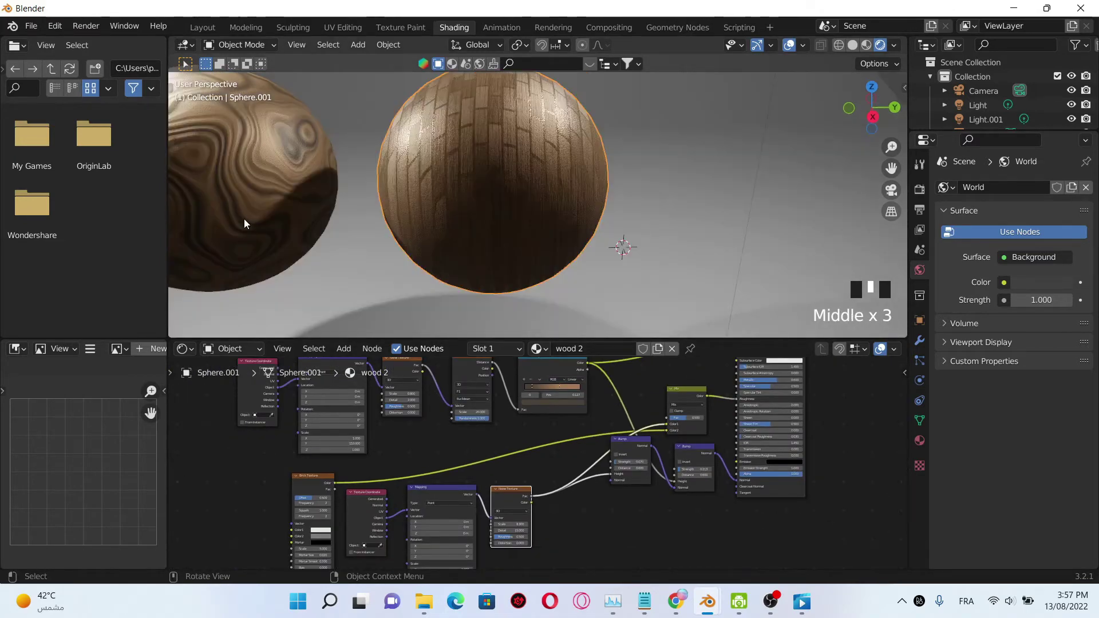
click(244, 223)
scroll(489, 511, up, 1)
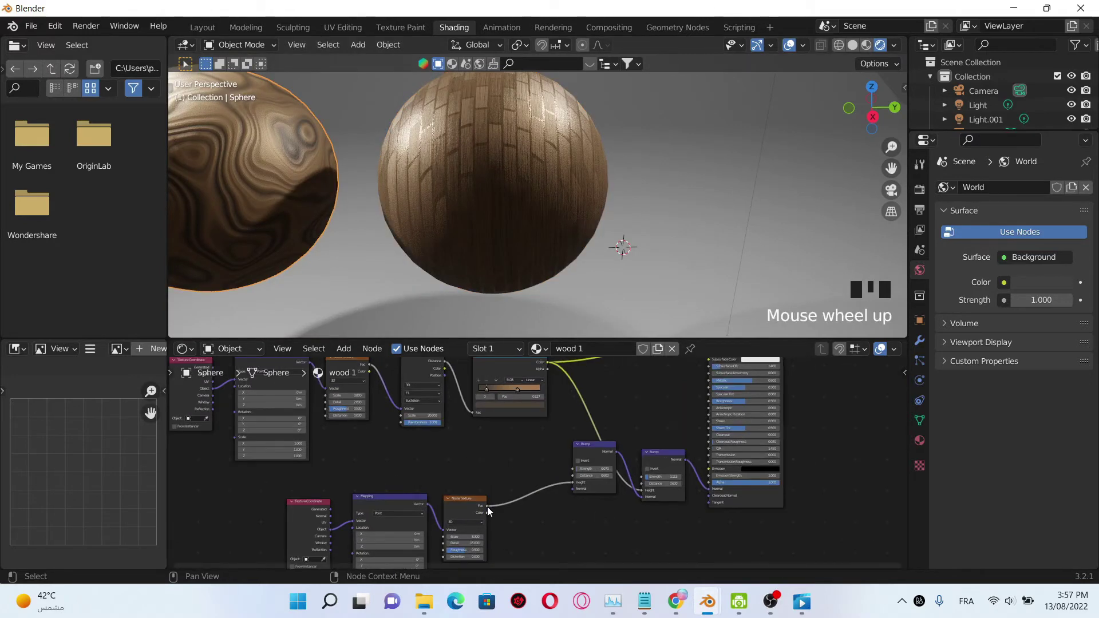
drag(488, 507, 712, 401)
Step: Select the plank-patterned sphere on the right to bring up its wood 2 nodes
scroll(414, 273, up, 2)
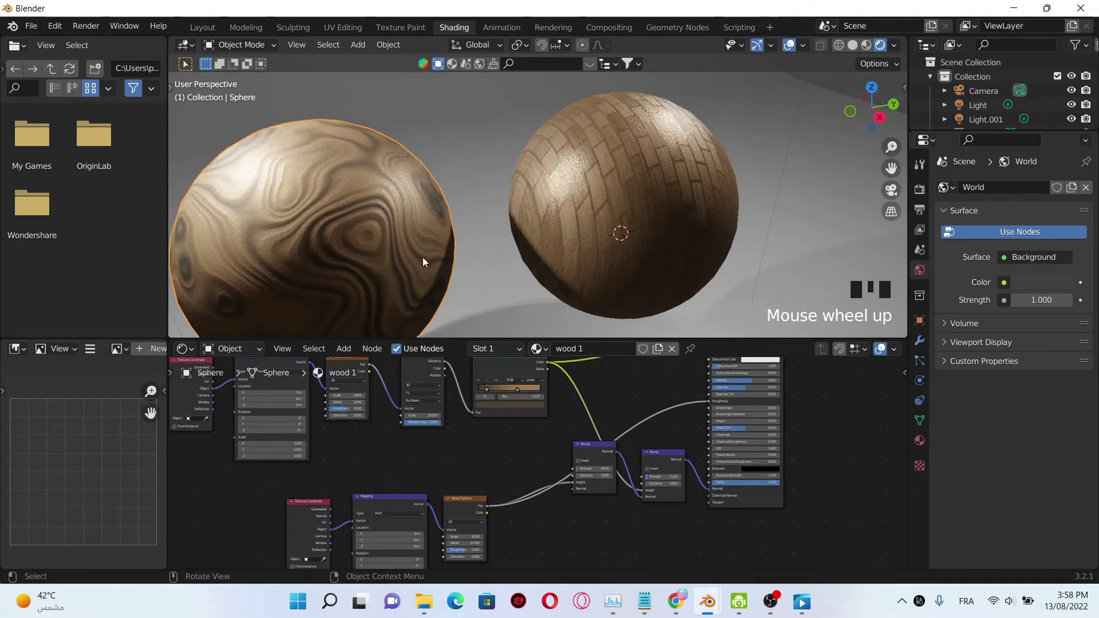
middle_drag(423, 257, 425, 258)
scroll(423, 256, down, 2)
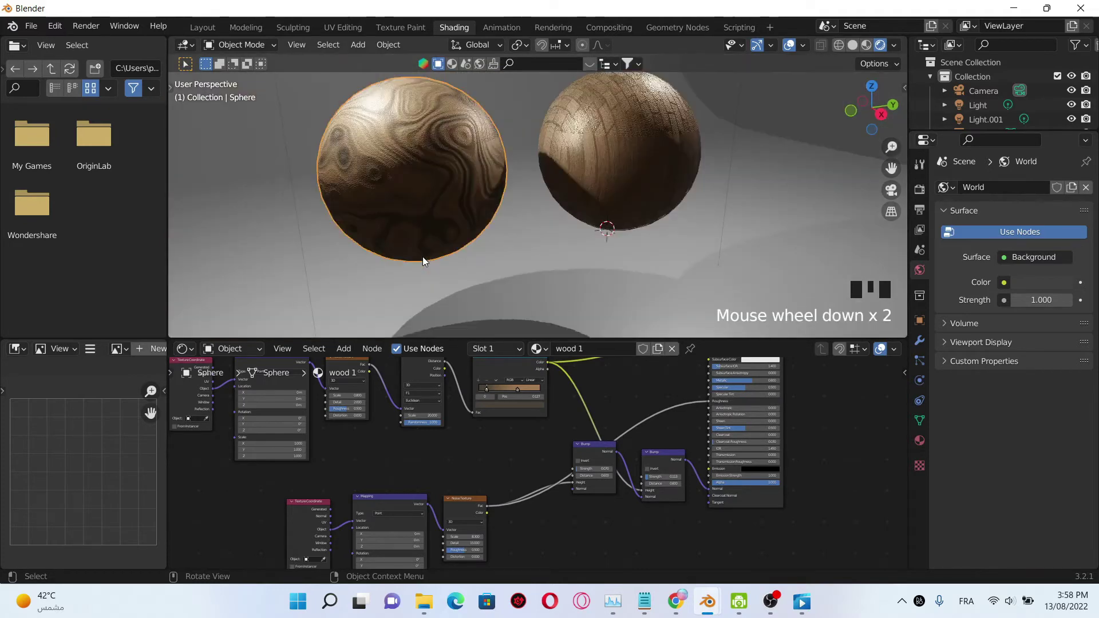
middle_drag(633, 191, 498, 167)
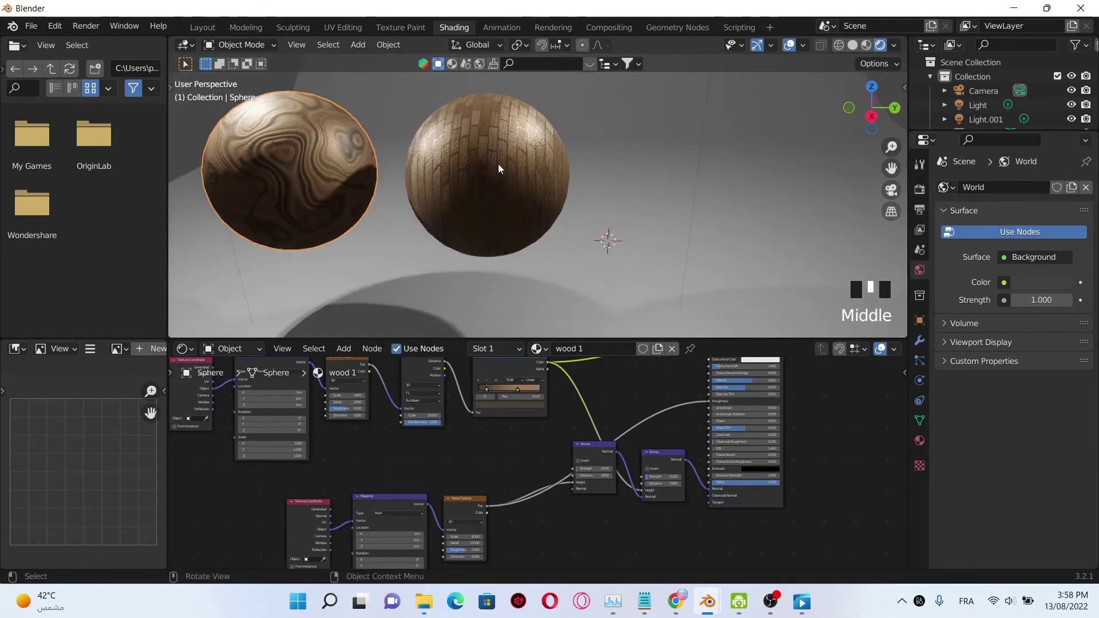
click(498, 168)
scroll(521, 263, up, 2)
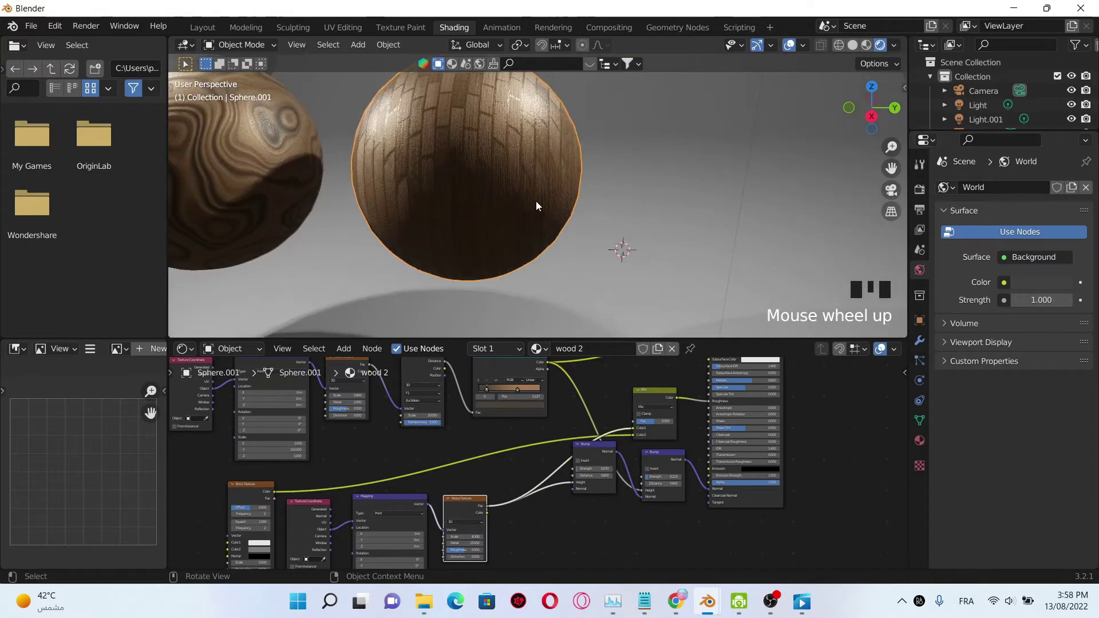
middle_drag(536, 201, 536, 246)
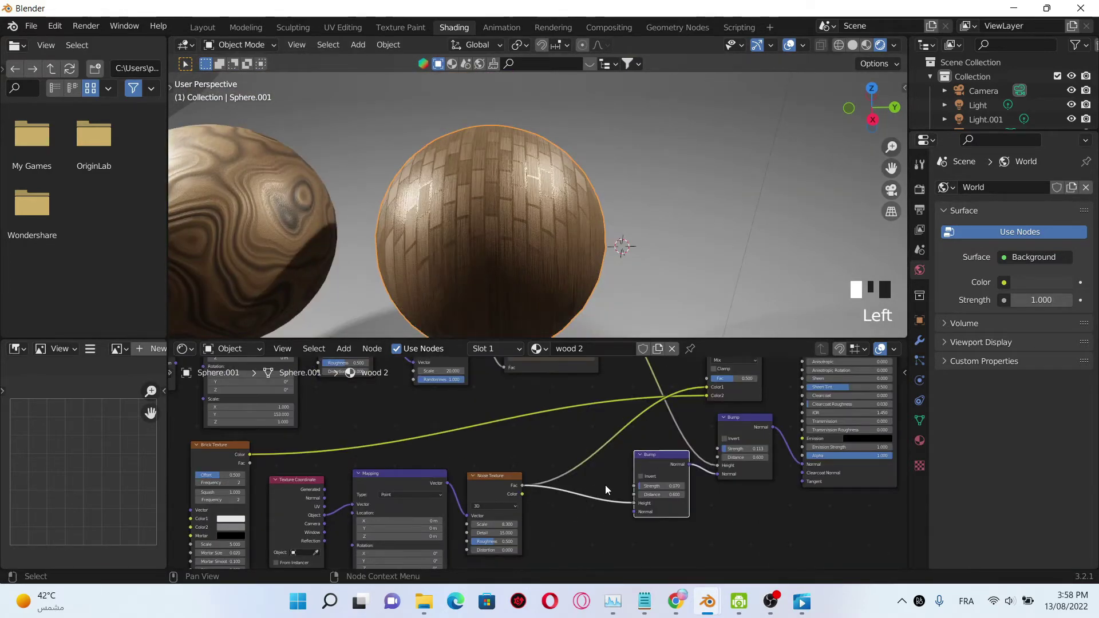
Step: Swap the Noise→Bump link for Brick Texture Color, with Bump Distance 1 and Strength about 0.49
ctrl+right_drag(610, 471, 589, 516)
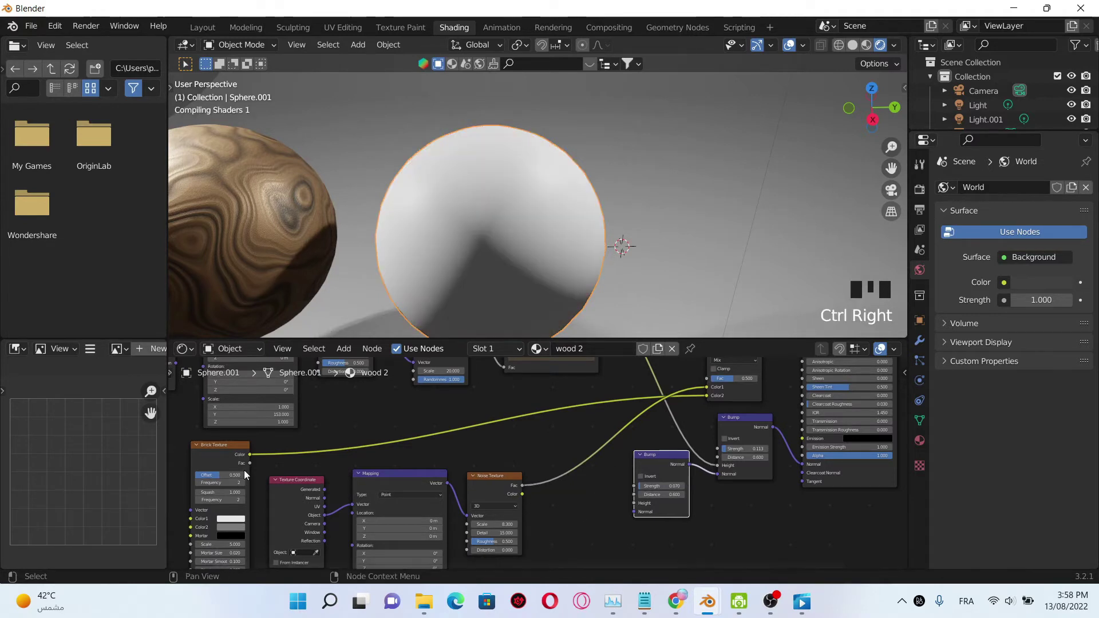
drag(250, 454, 634, 501)
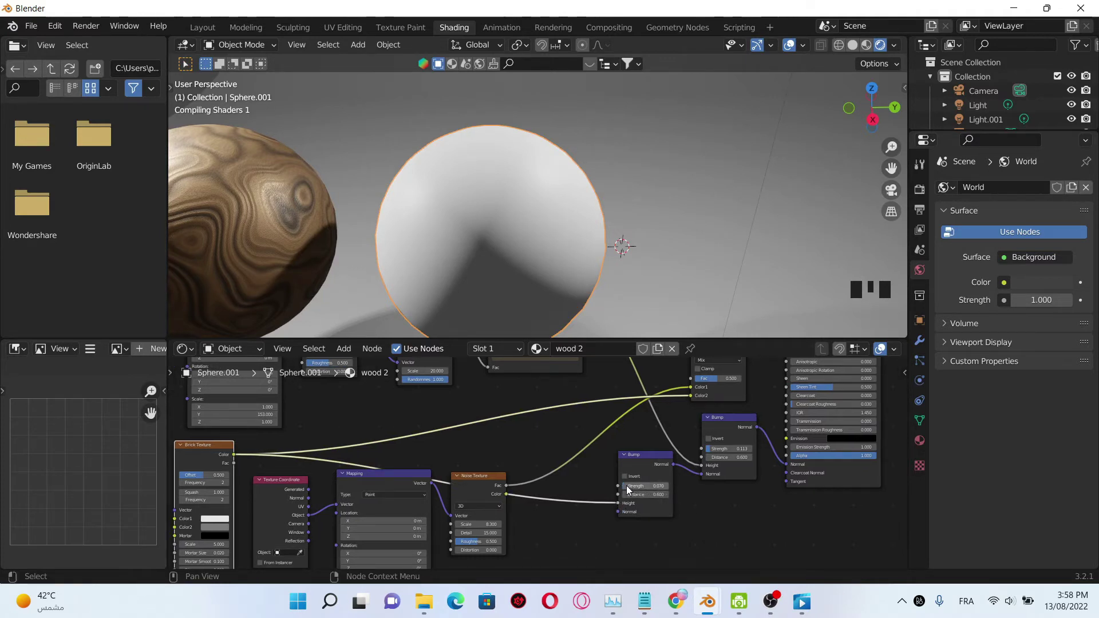
click(634, 494)
text(1)
key(Return)
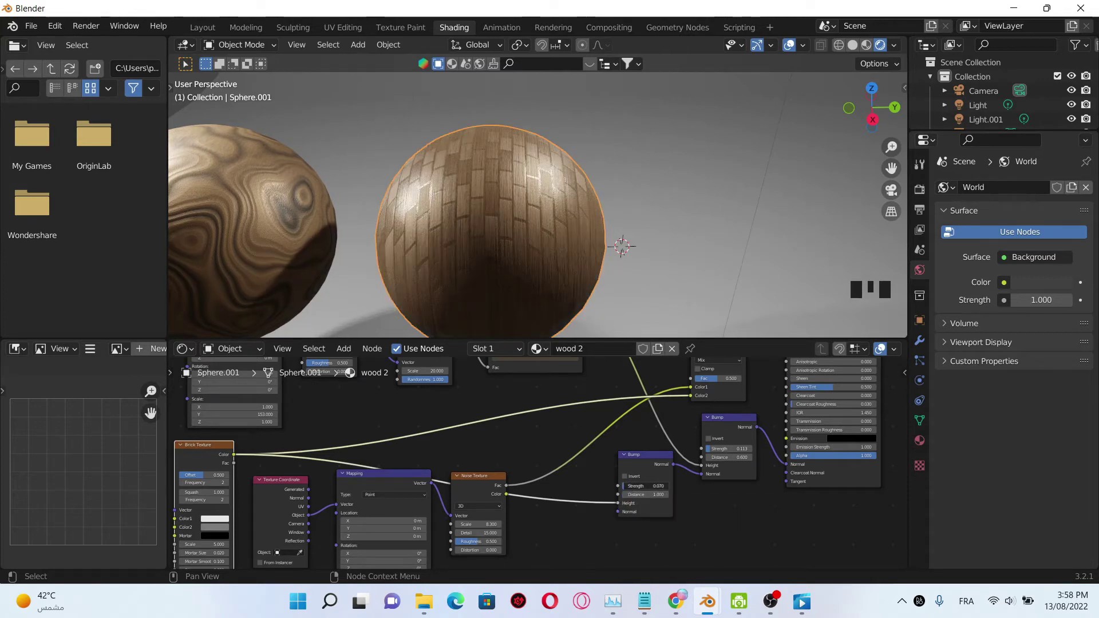
drag(627, 486, 666, 486)
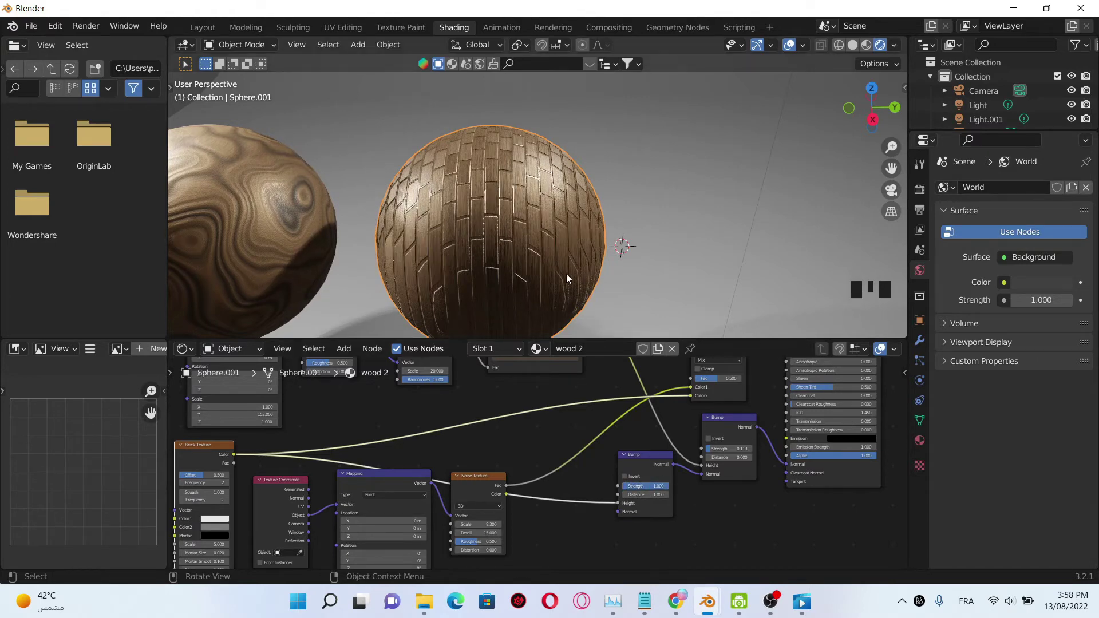
scroll(566, 263, down, 4)
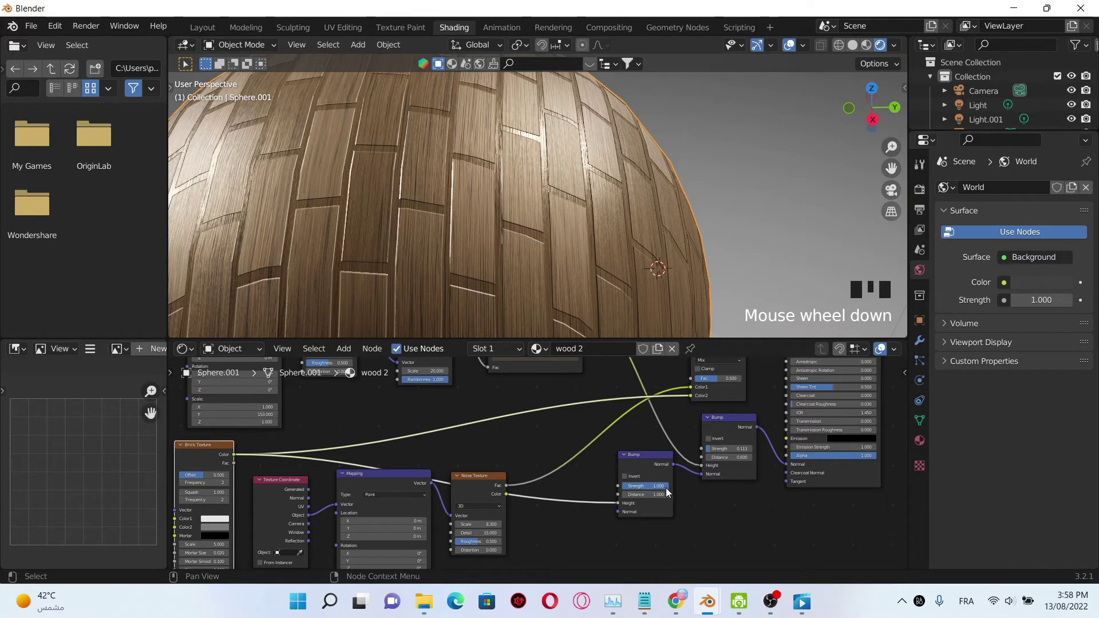
drag(665, 486, 647, 486)
middle_drag(506, 219, 537, 231)
Step: Rotate the brick sphere until its brick rows run level
scroll(572, 238, up, 5)
scroll(571, 239, down, 5)
scroll(537, 231, down, 5)
key(r)
key(r)
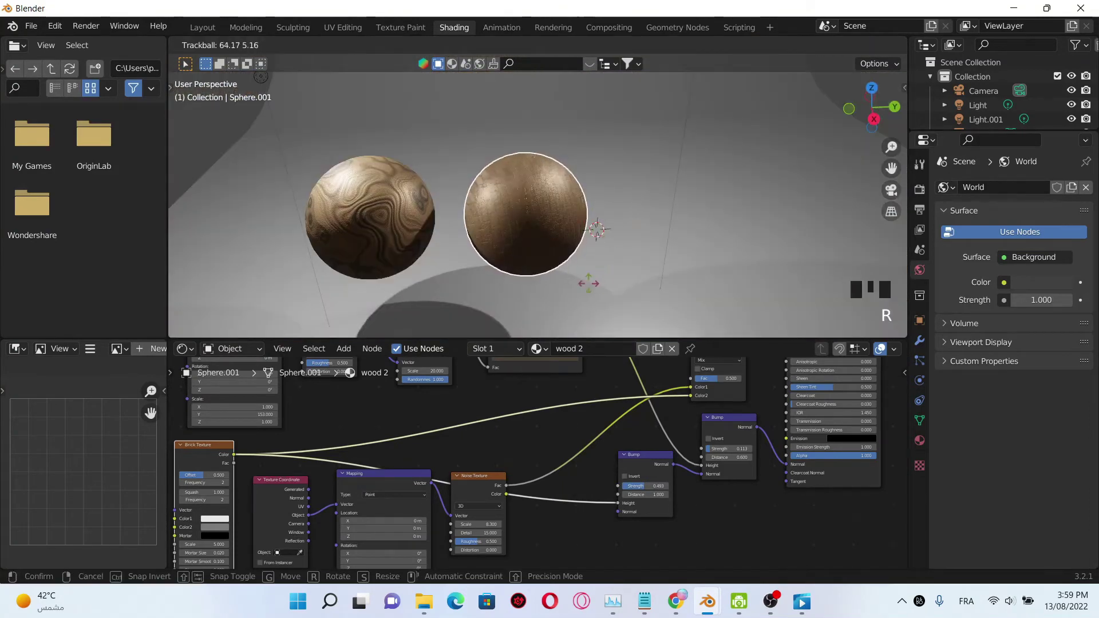
click(495, 184)
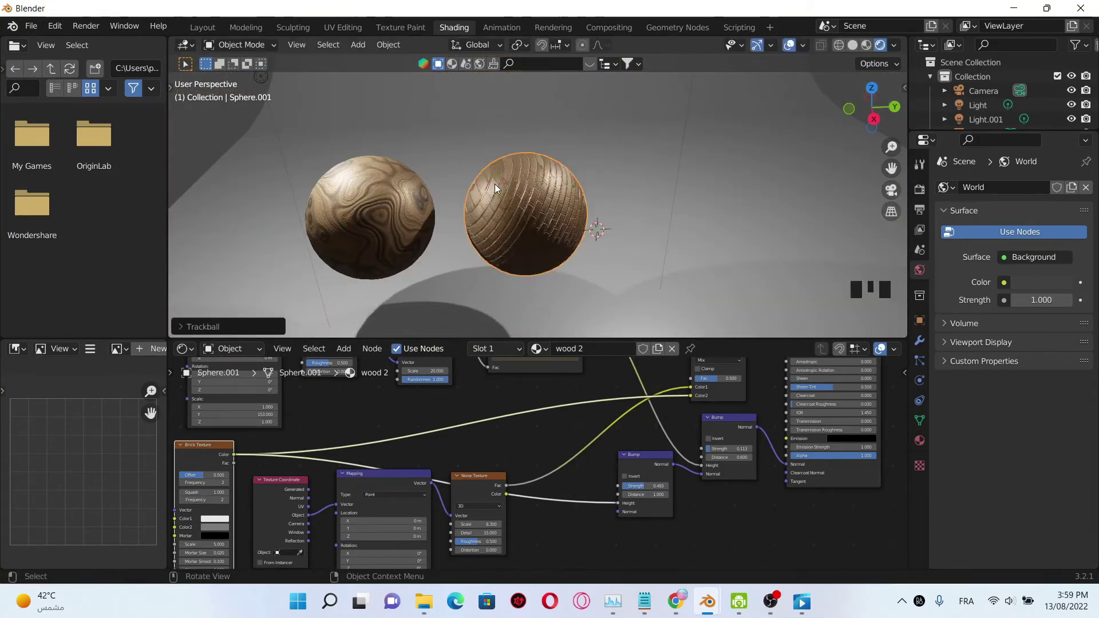
key(r)
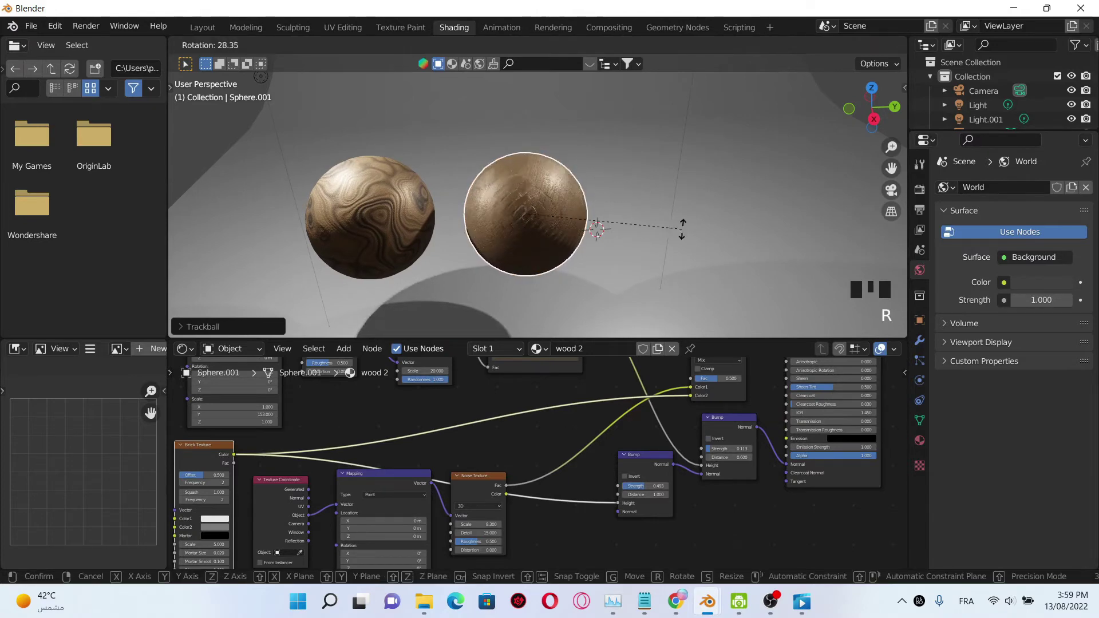
click(544, 221)
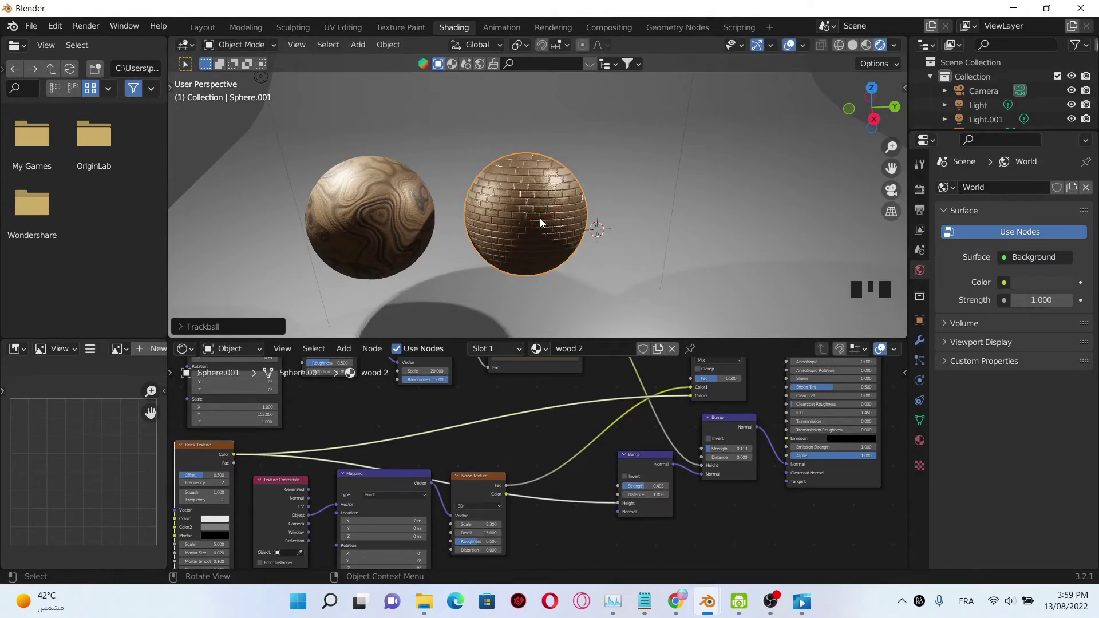
Step: Duplicate the swirled wood sphere right of the brick sphere, with its own material 'wood 3'
scroll(596, 256, up, 2)
scroll(599, 258, down, 2)
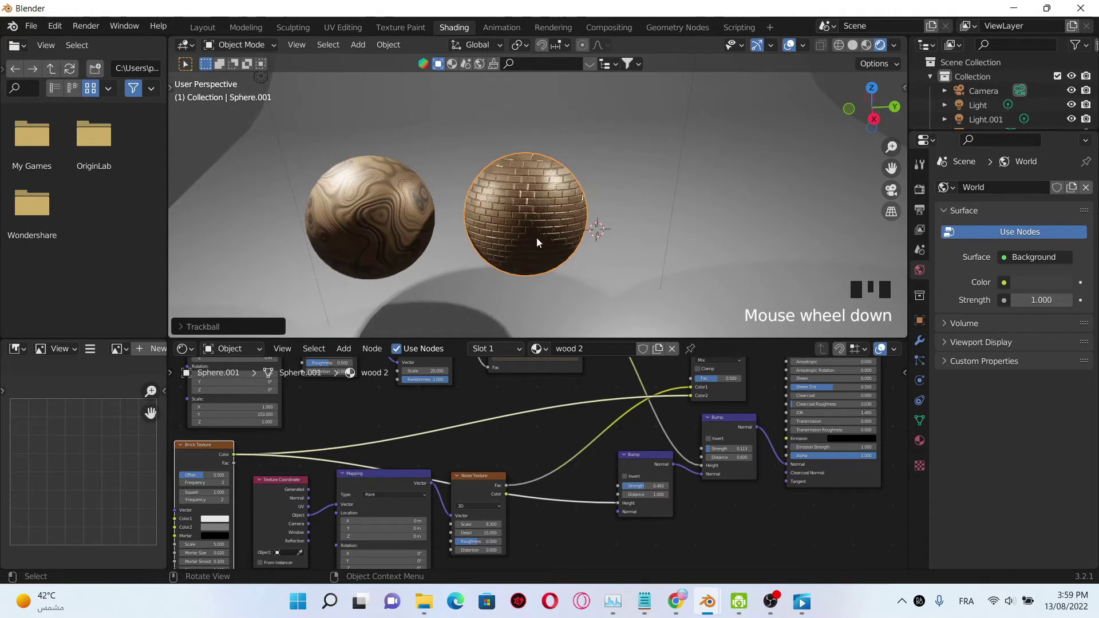
scroll(582, 254, down, 2)
scroll(531, 228, up, 1)
scroll(609, 252, down, 1)
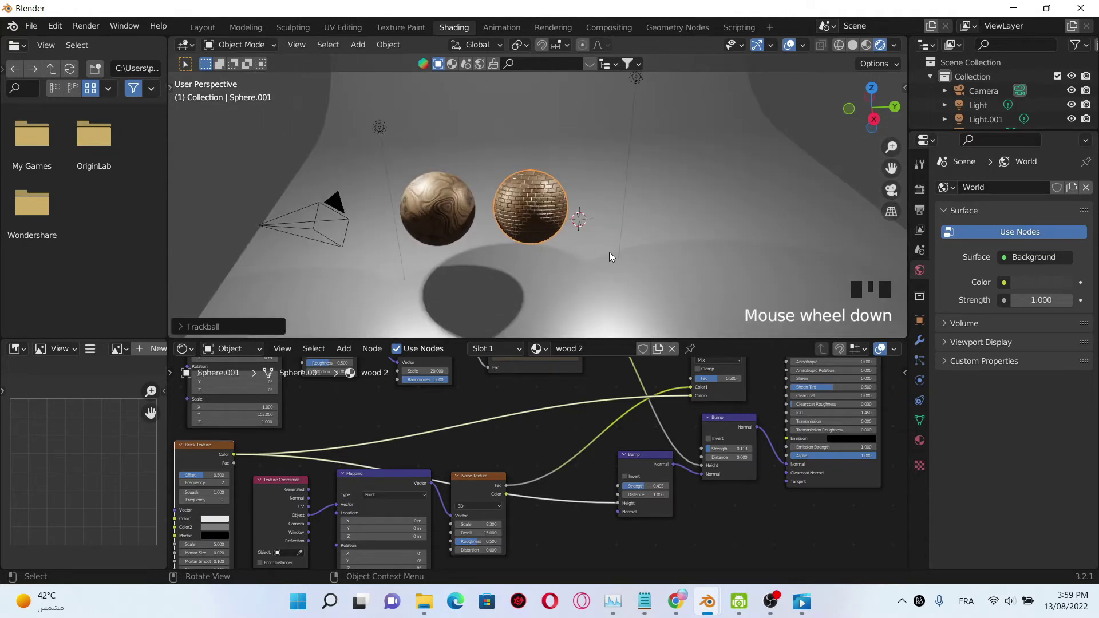
middle_drag(610, 252, 603, 256)
click(450, 204)
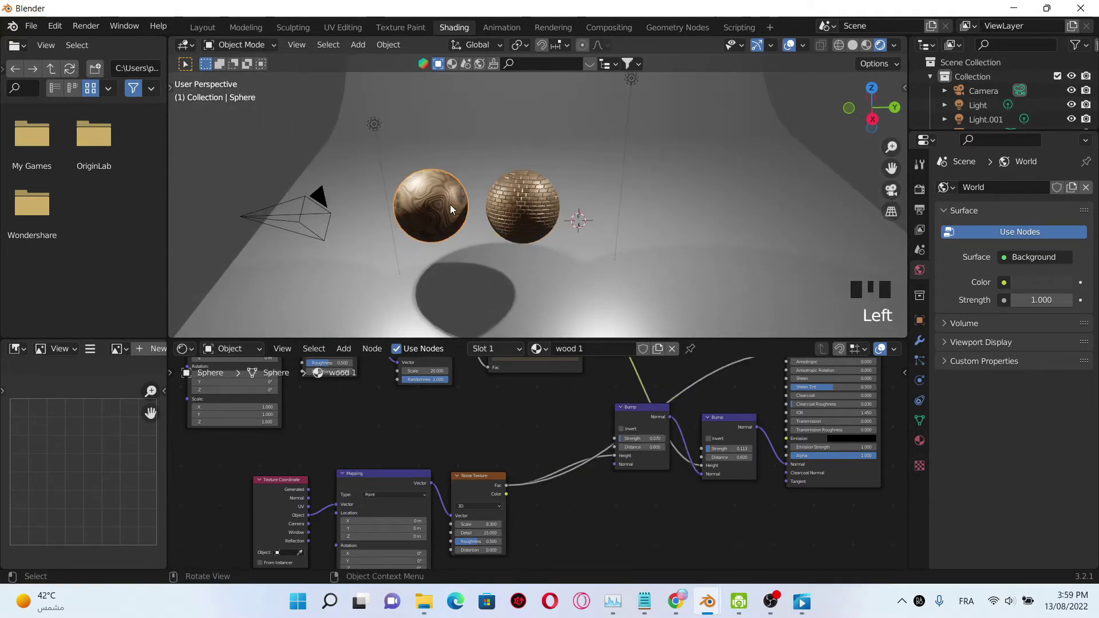
key(shift+d)
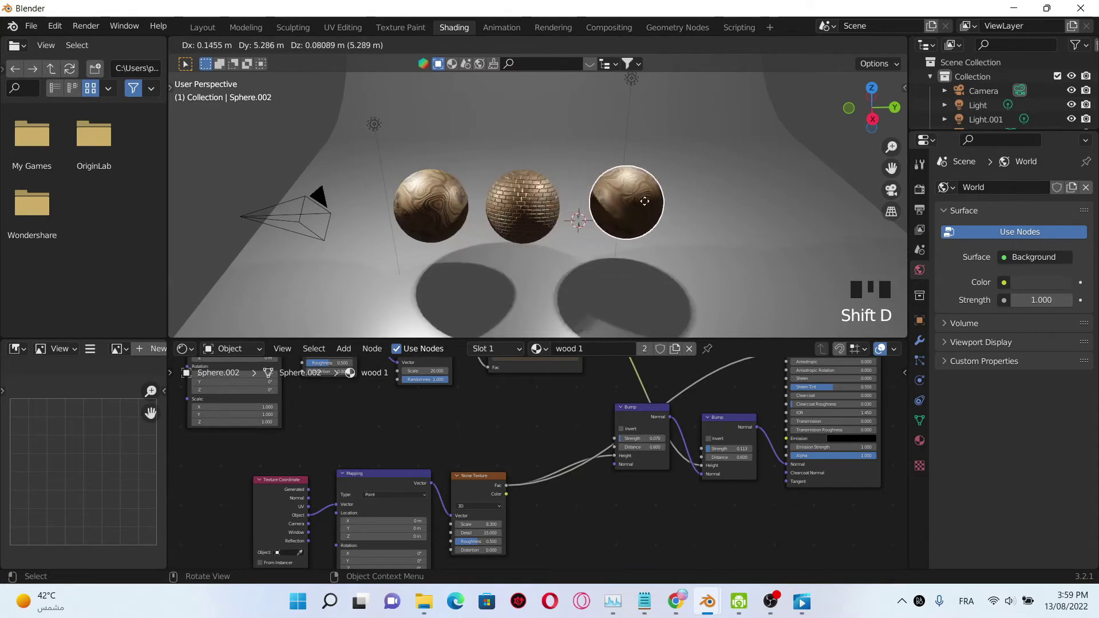
click(630, 205)
click(673, 349)
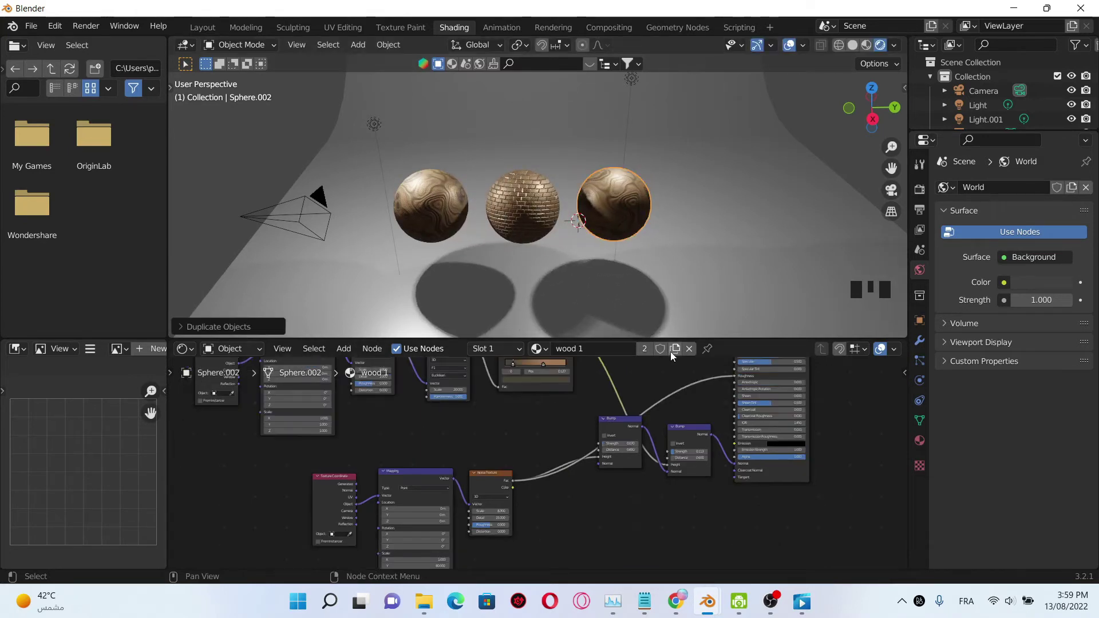
double_click(609, 347)
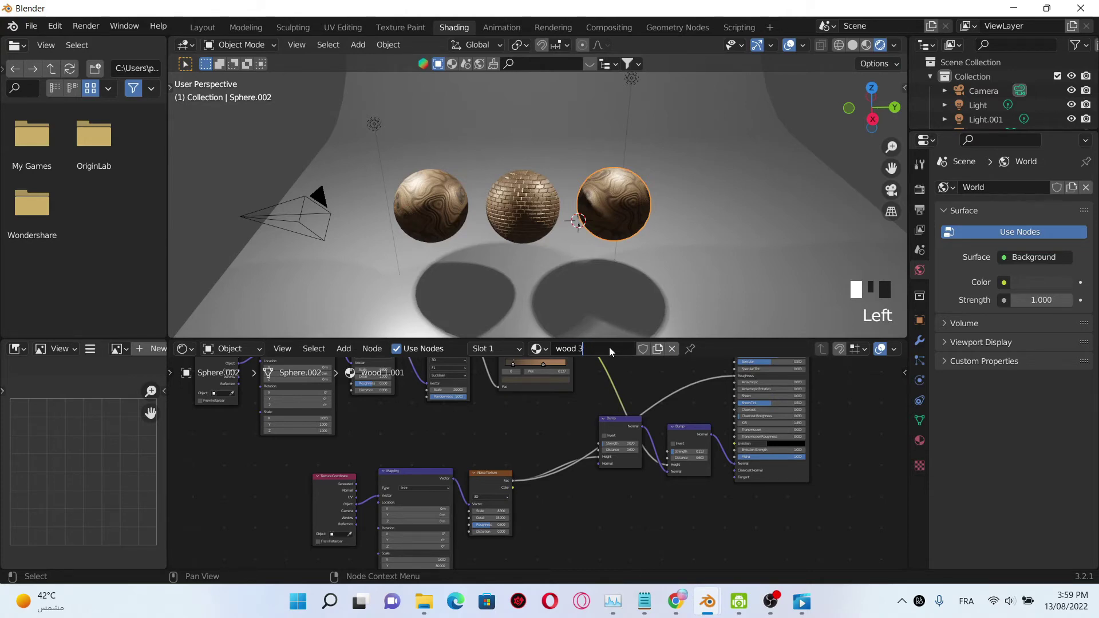
key(Return)
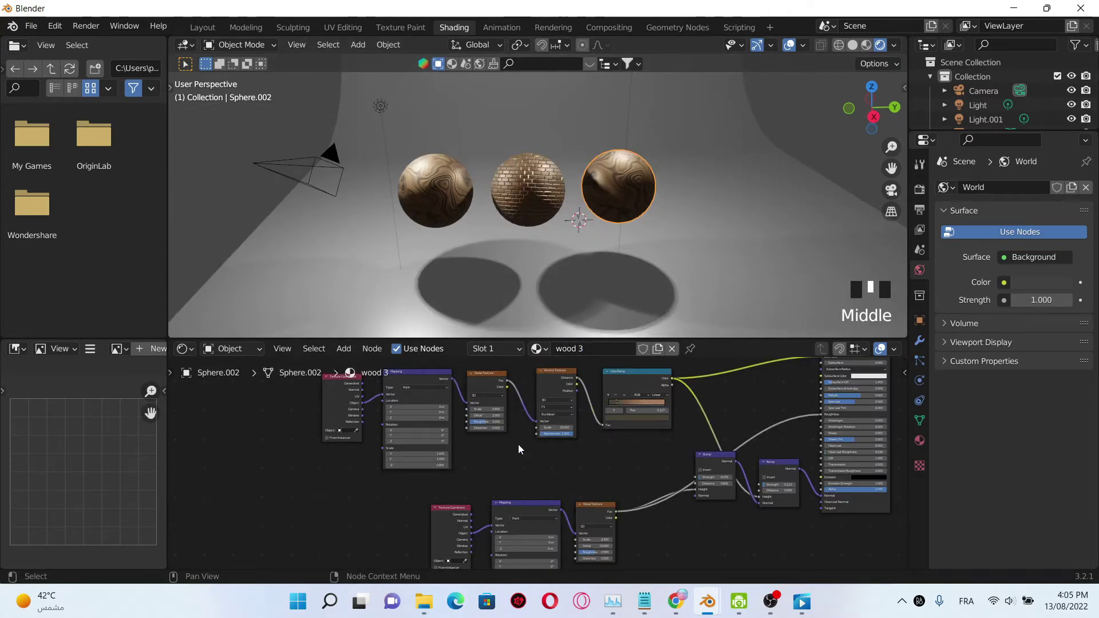
Step: Set the wood 3 Mapping scale to X 23 and Z 34
scroll(514, 448, up, 3)
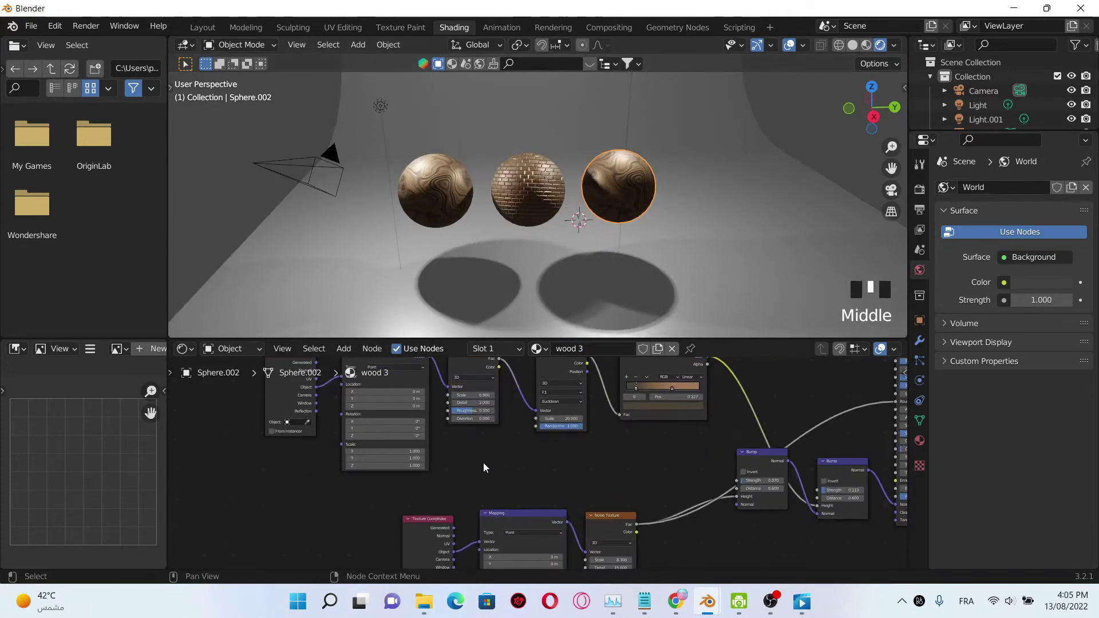
middle_drag(483, 465, 620, 503)
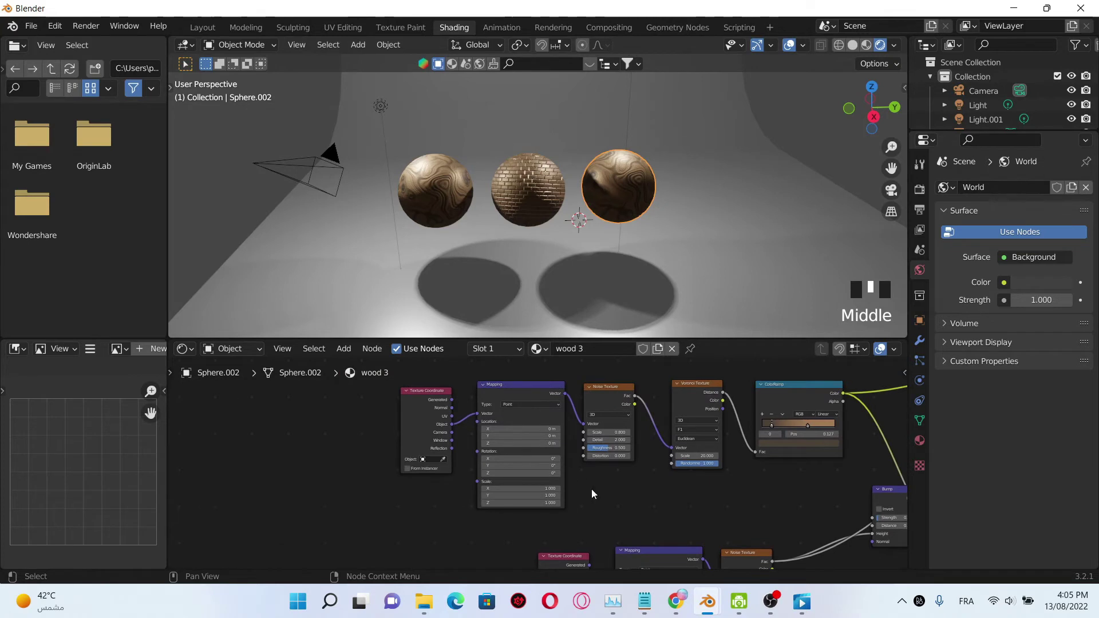
scroll(586, 479, up, 5)
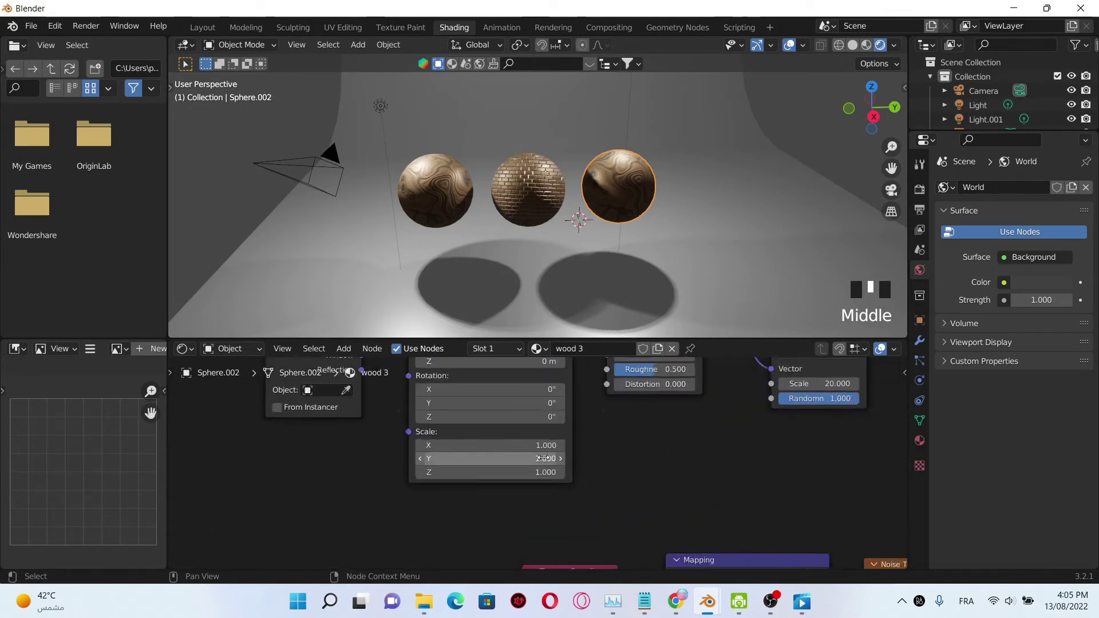
scroll(544, 458, up, 1)
click(542, 442)
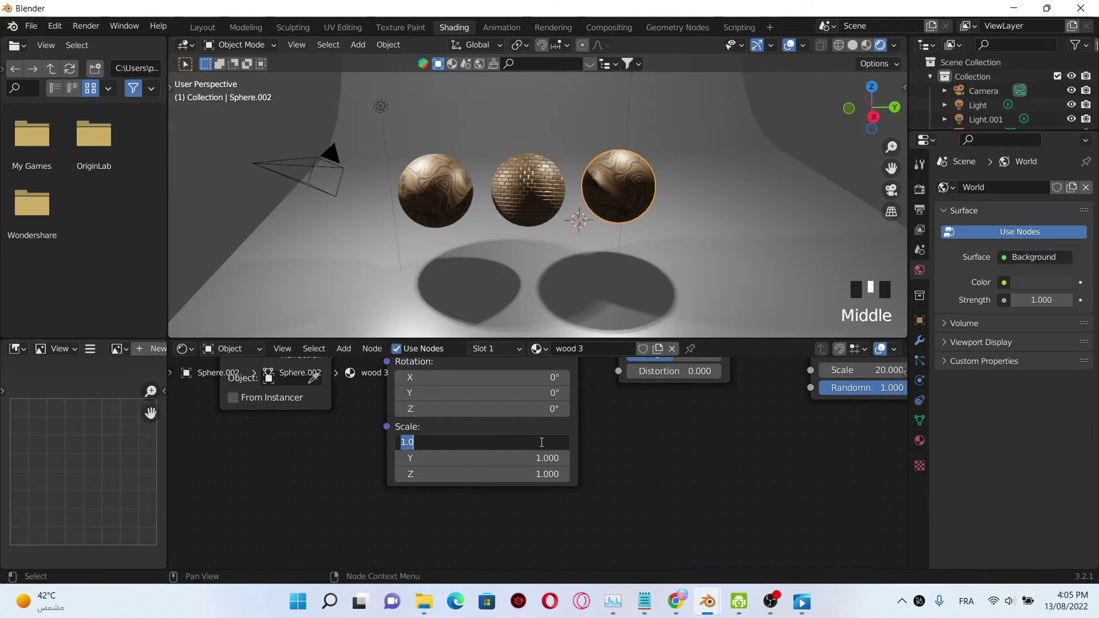
text(23)
key(Return)
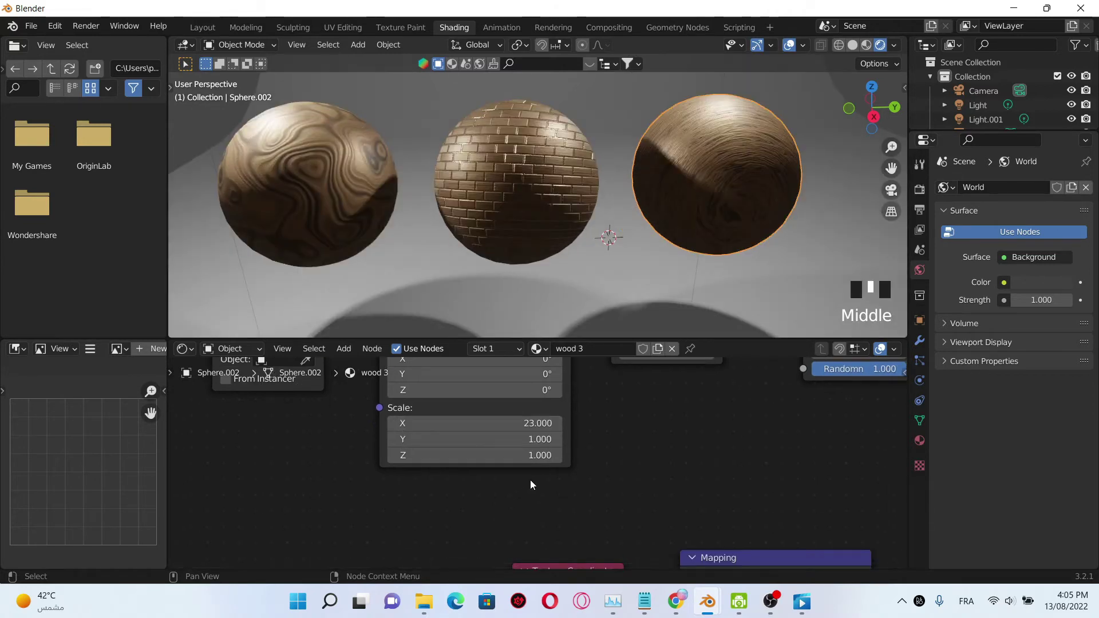
click(541, 462)
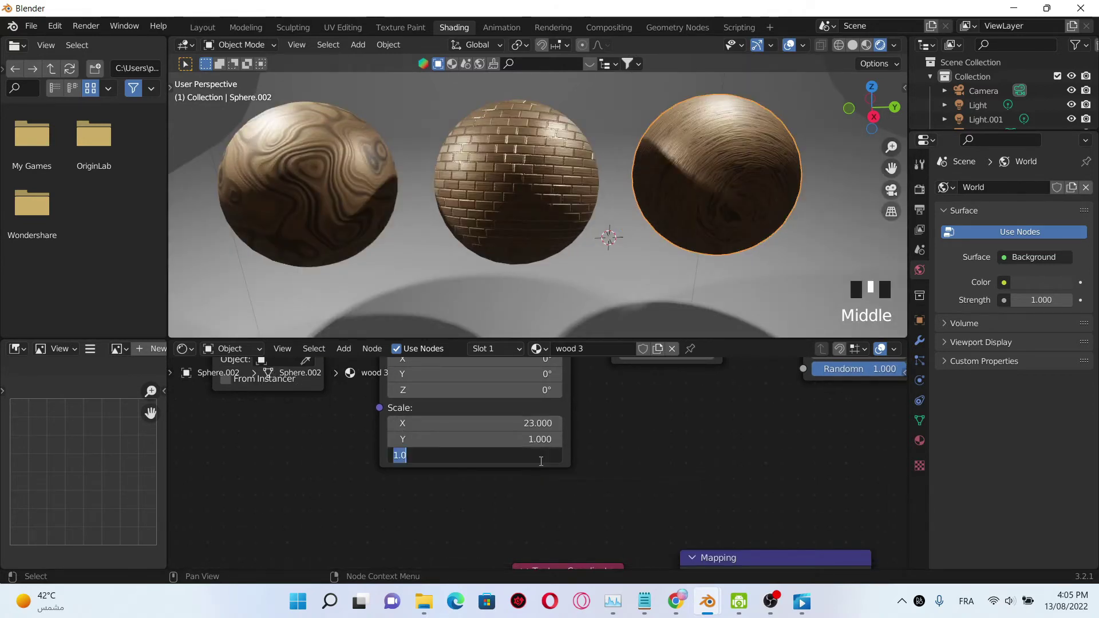
text(34)
key(Return)
Step: Orbit around the spheres and pan the node view over to the colour ramp
middle_drag(836, 197, 823, 195)
scroll(822, 194, up, 2)
scroll(822, 194, down, 1)
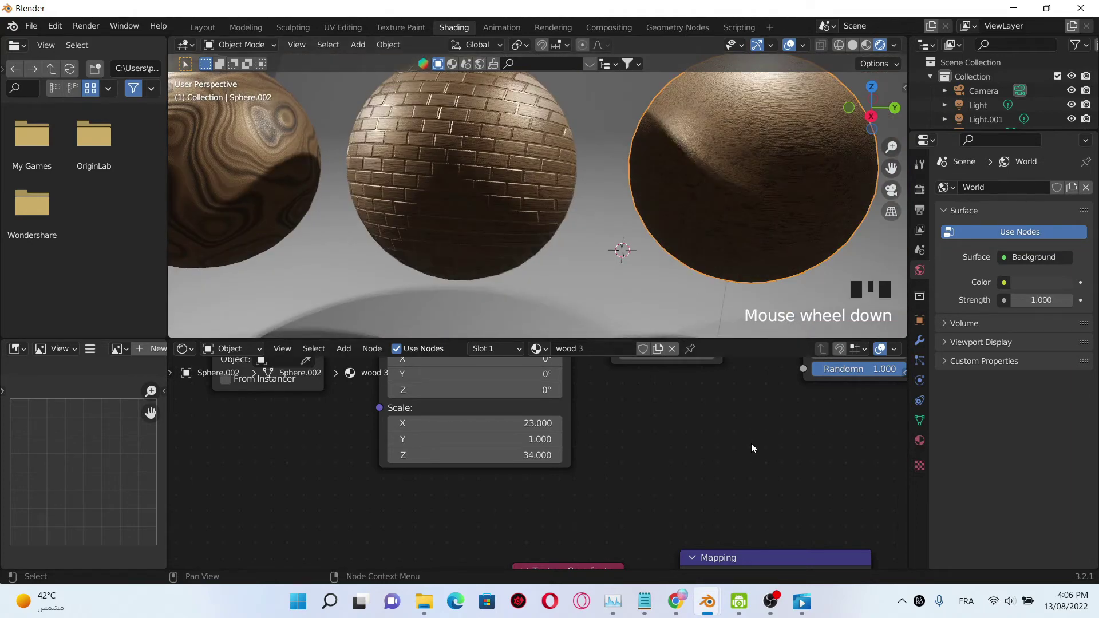
scroll(751, 441, down, 4)
middle_drag(753, 438, 628, 482)
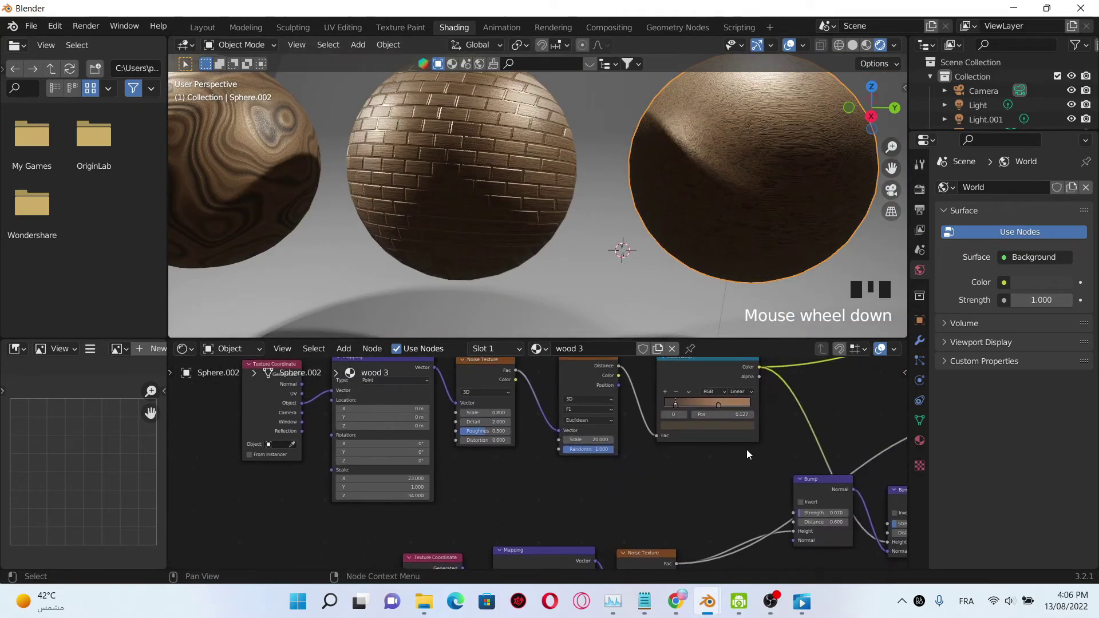
Step: Select the lighter colour-ramp stop and inspect its colour
scroll(746, 449, up, 3)
middle_drag(754, 448, 677, 472)
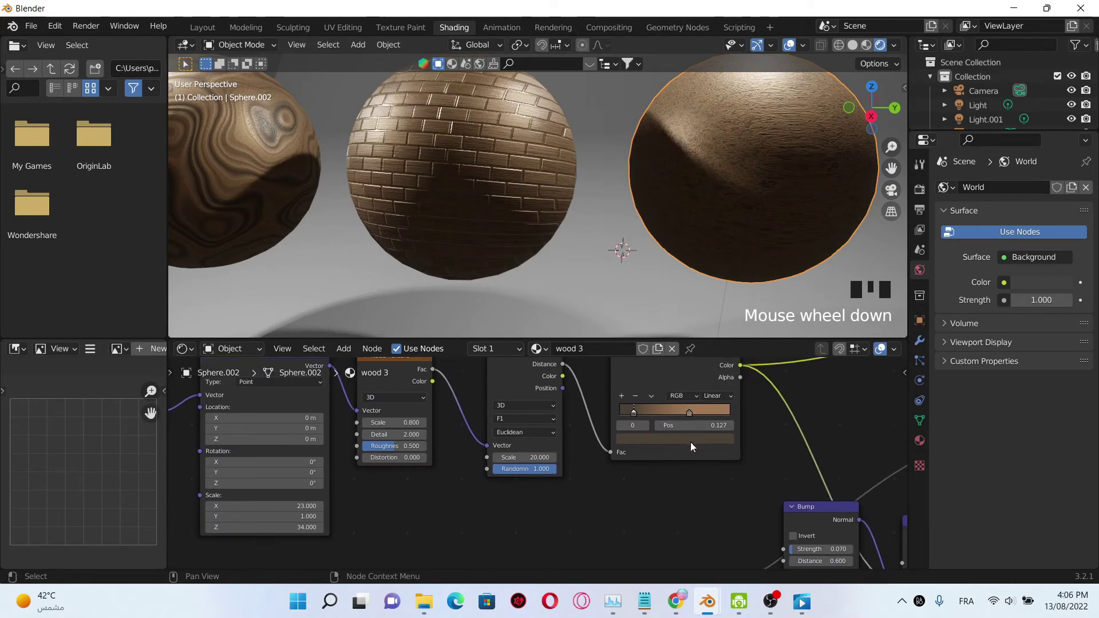
click(689, 410)
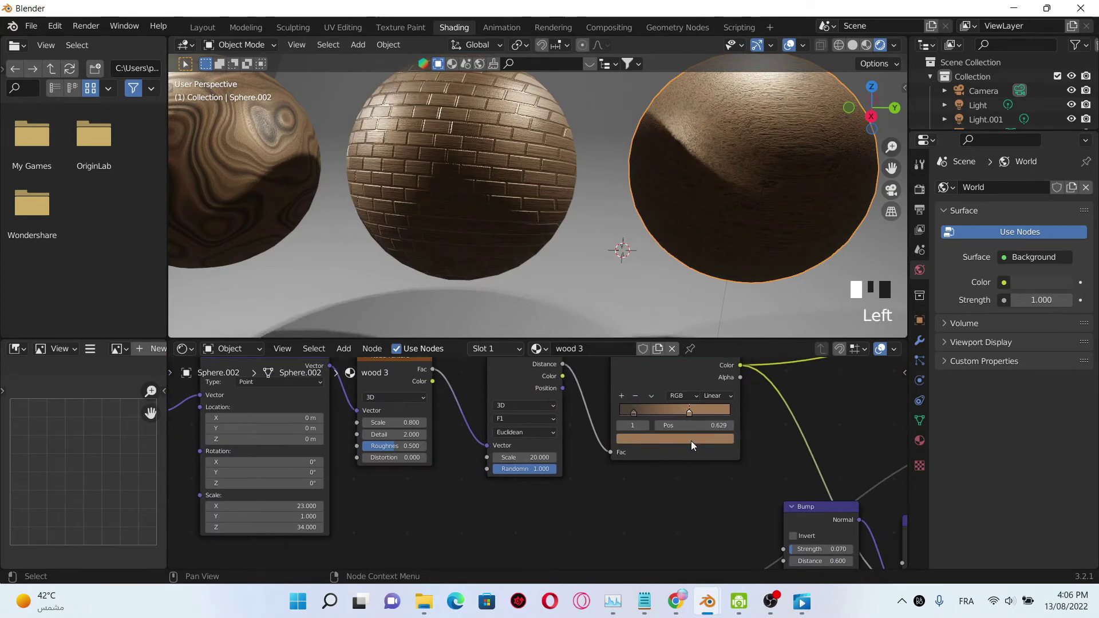
click(692, 441)
scroll(667, 470, up, 2)
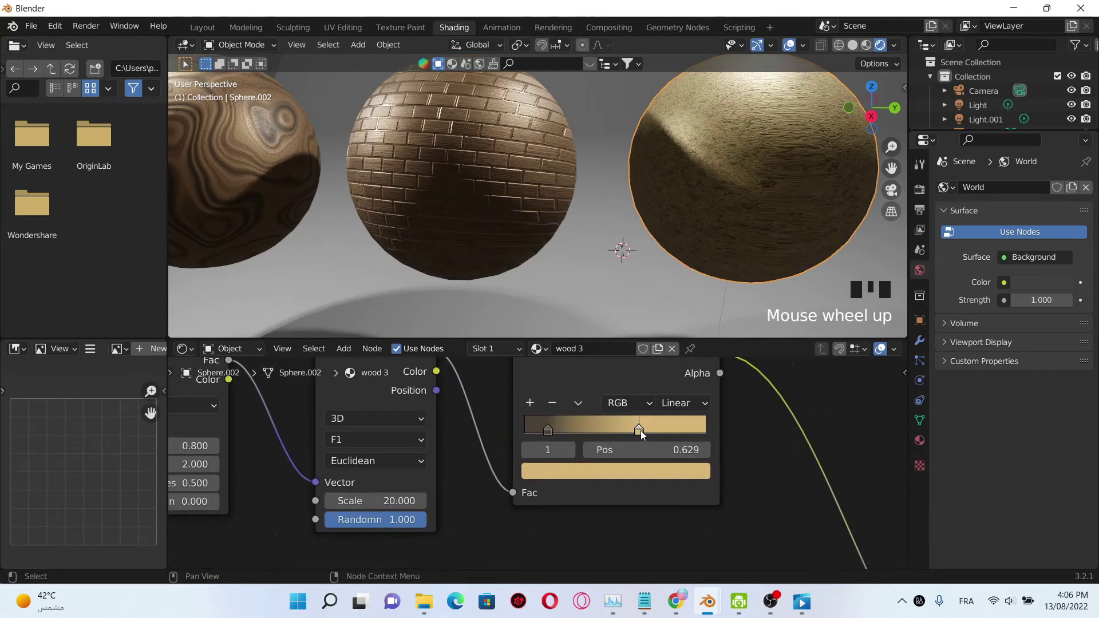
click(641, 430)
click(647, 466)
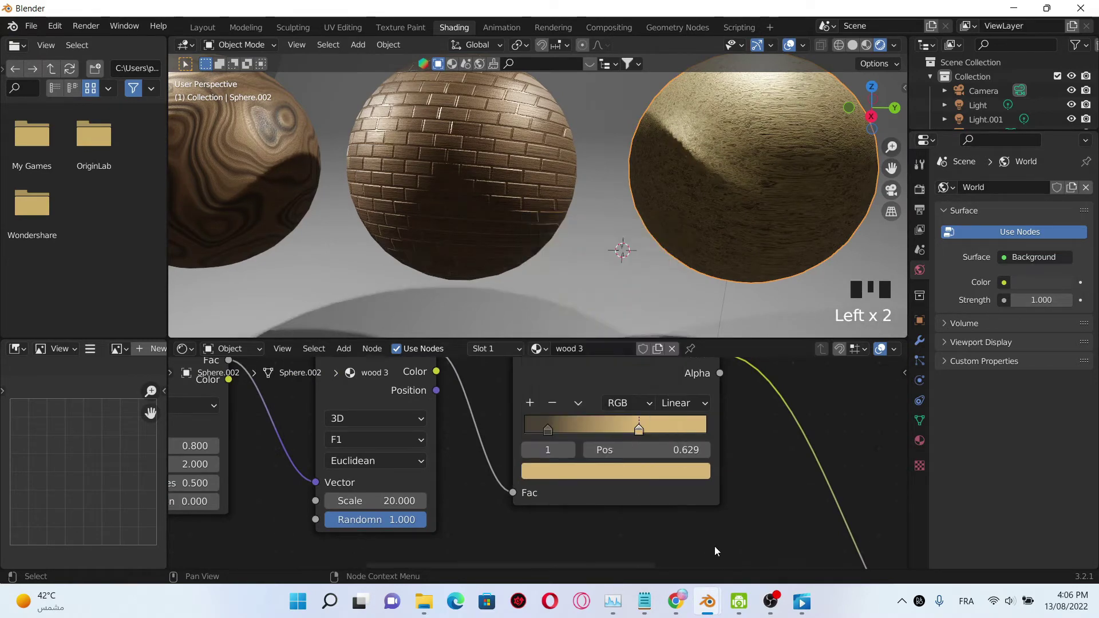
Step: Move the second colour-ramp stop to position 1.000 and reframe the spheres
click(709, 431)
key(ctrl+z)
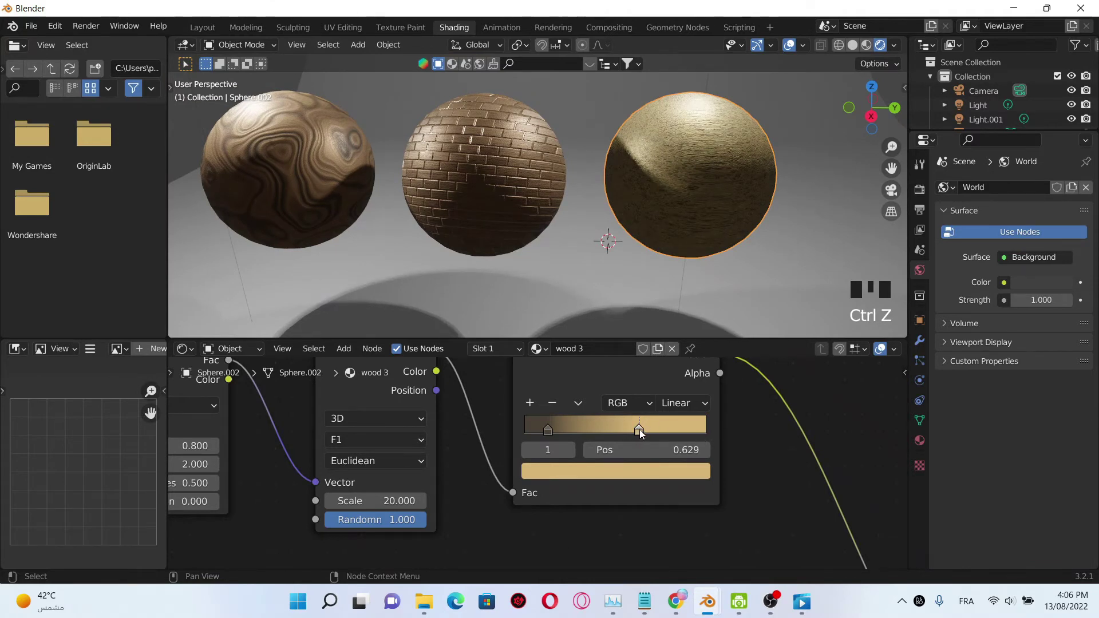
drag(640, 430, 719, 437)
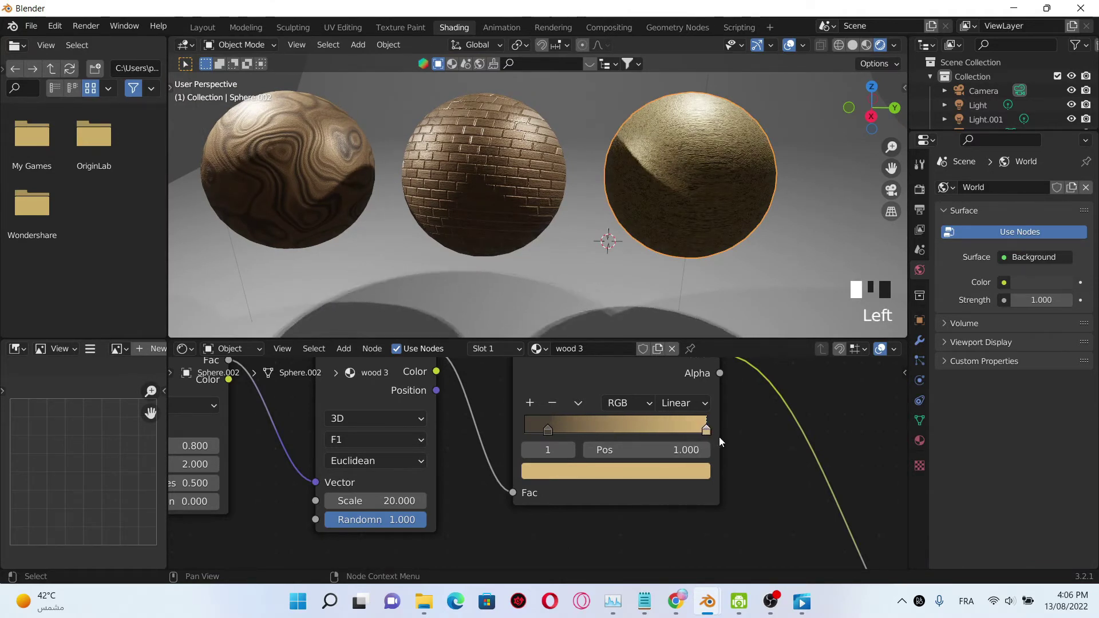
scroll(761, 468, down, 1)
scroll(763, 263, down, 1)
middle_drag(764, 264, 710, 256)
scroll(705, 257, up, 2)
middle_drag(644, 223, 698, 225)
scroll(644, 253, down, 1)
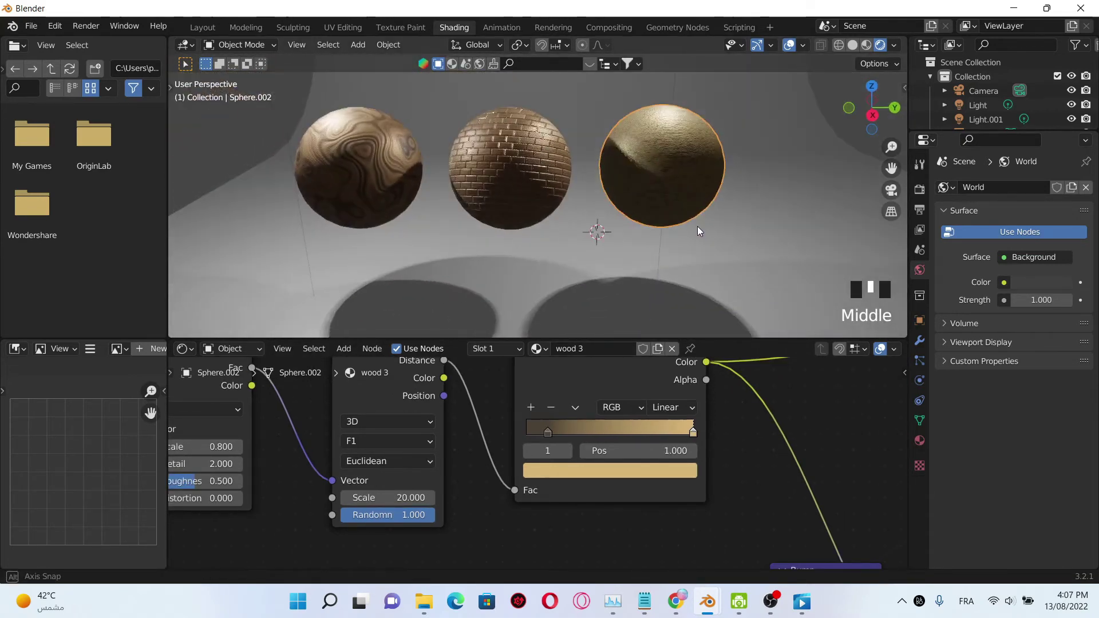
scroll(687, 193, down, 1)
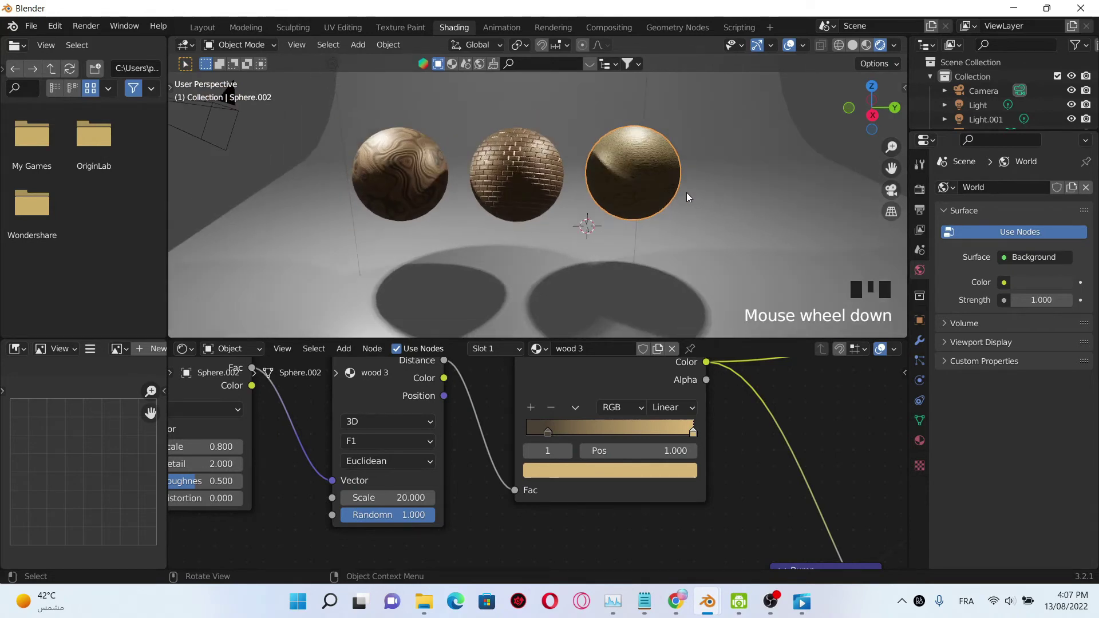
Step: Duplicate the wood sphere and move the copy along Y to the right of the row
key(shift+d)
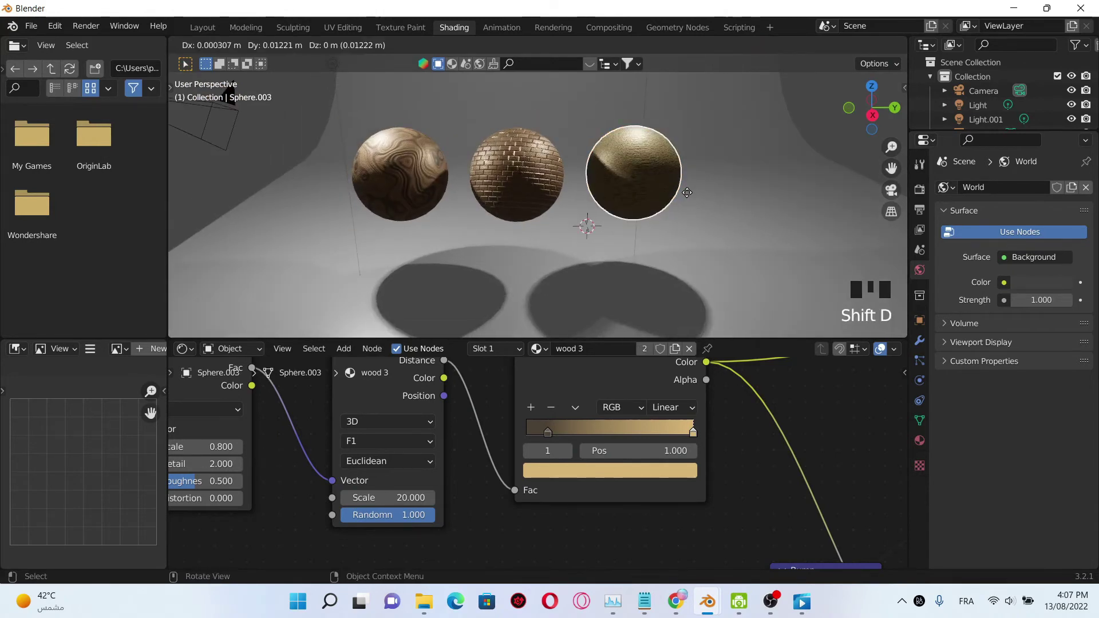
right_click(686, 192)
key(g)
key(x)
key(y)
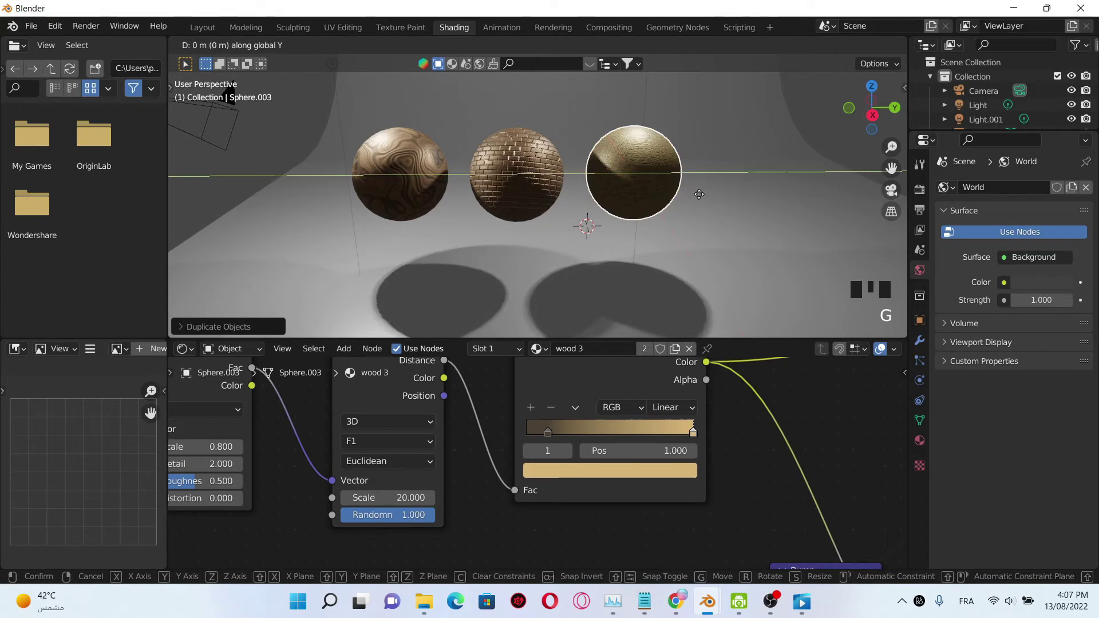
click(805, 202)
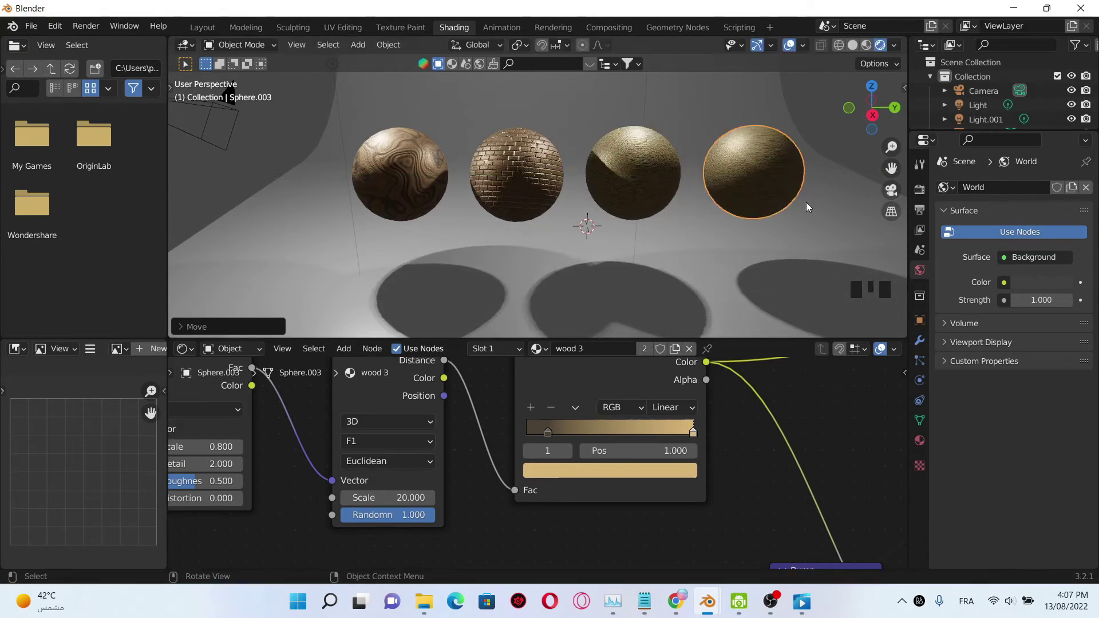
Step: Give the copy its own new material named wood 4
click(674, 348)
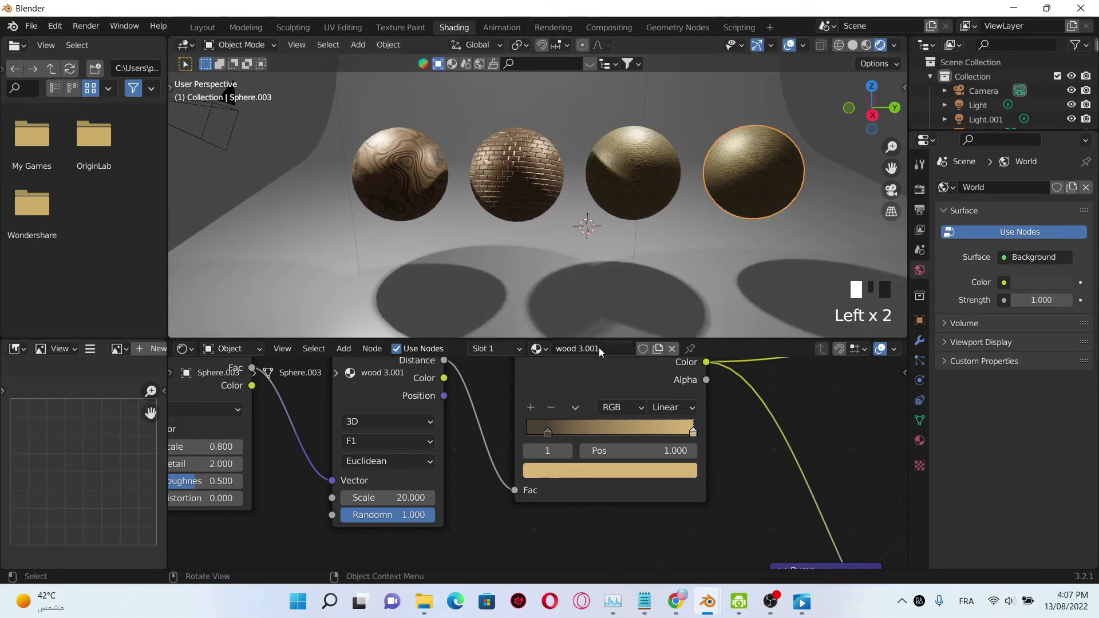
click(599, 348)
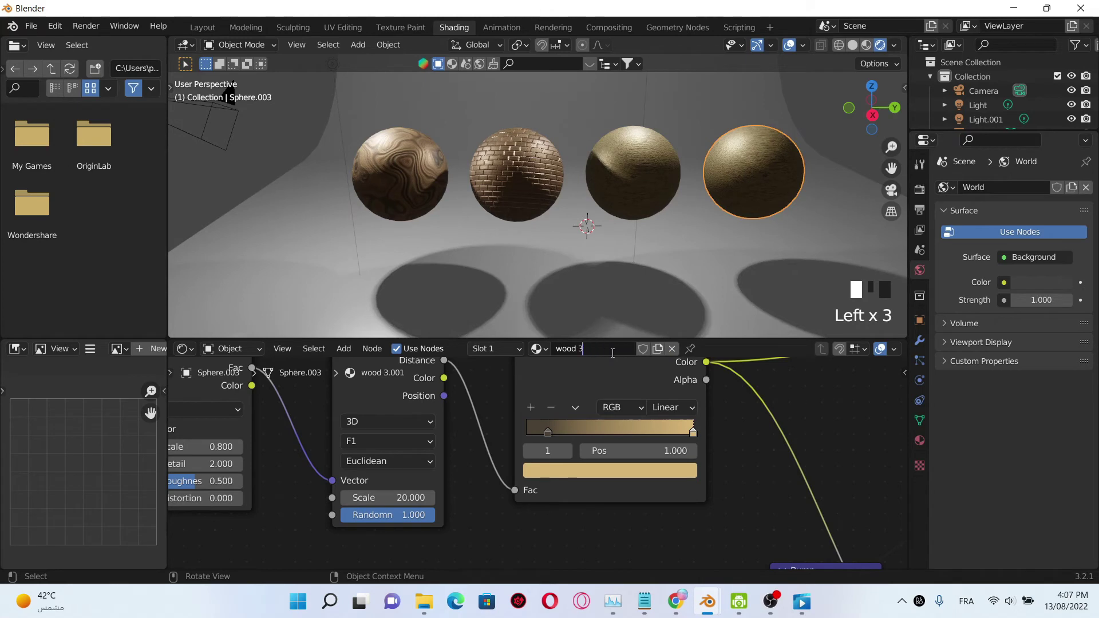
key(Return)
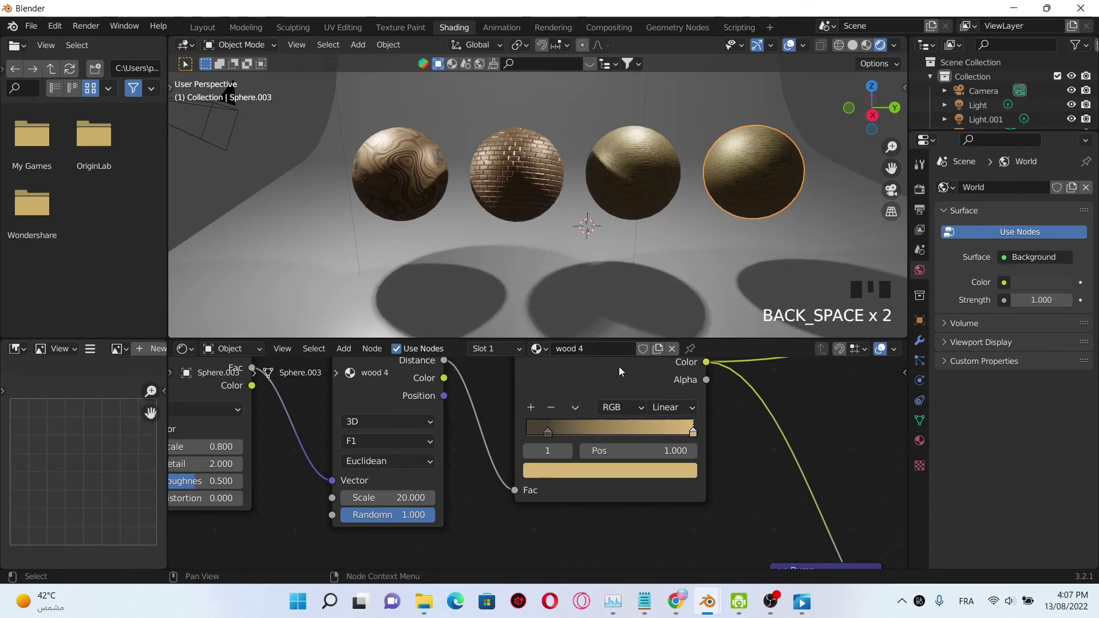
Step: Set the wood 4 Mapping scale to X 1, Y 182, Z 1
scroll(620, 369, down, 2)
middle_drag(539, 521, 644, 493)
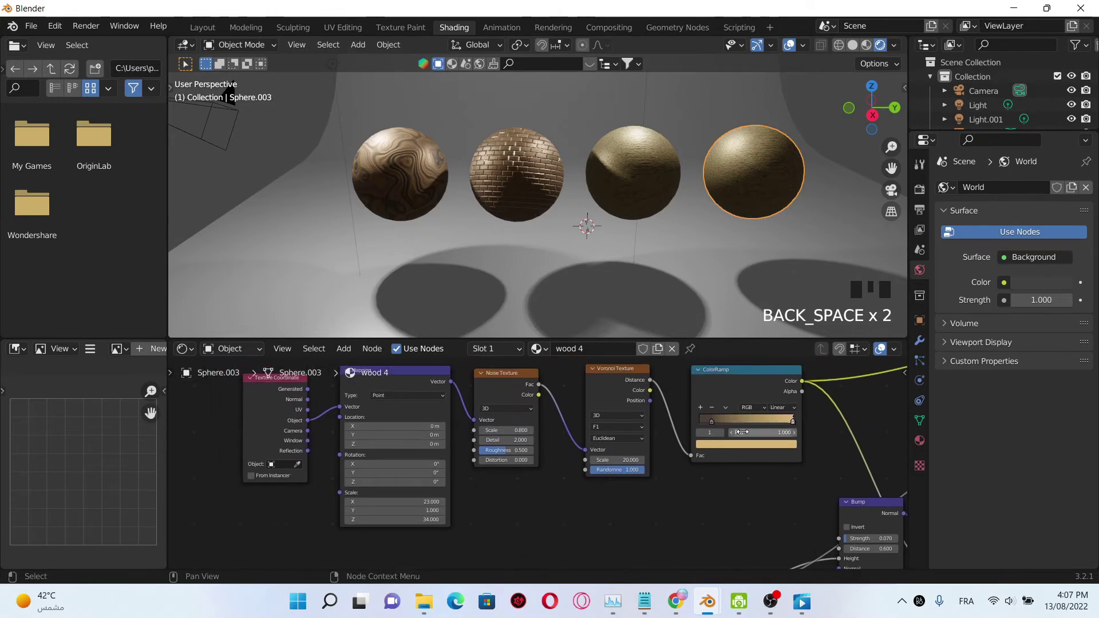
scroll(569, 520, up, 2)
middle_drag(691, 502, 699, 486)
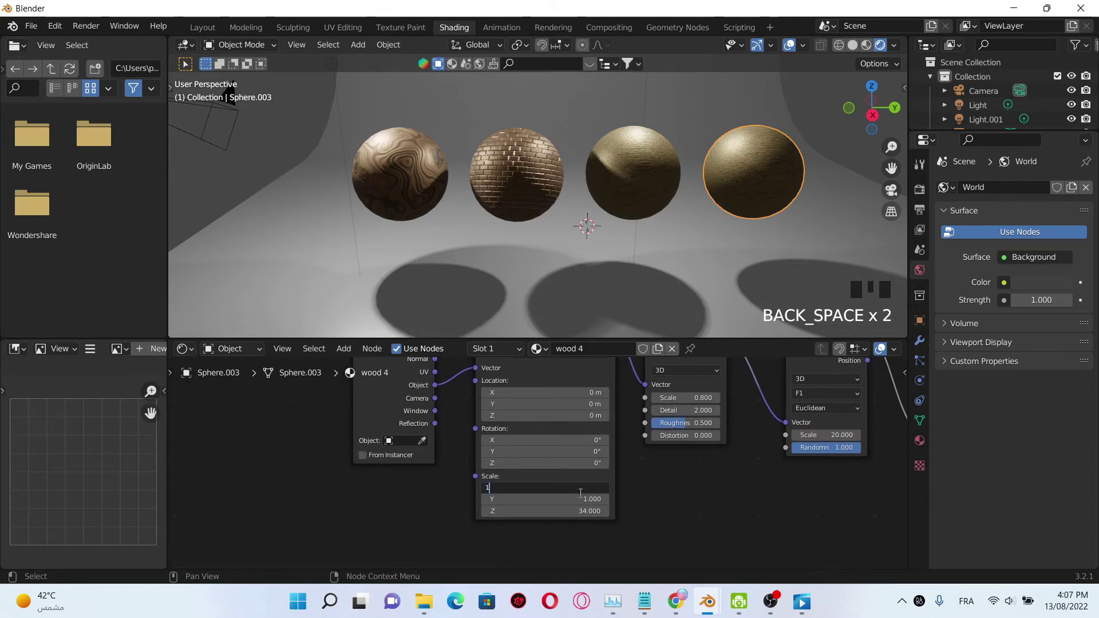
click(580, 494)
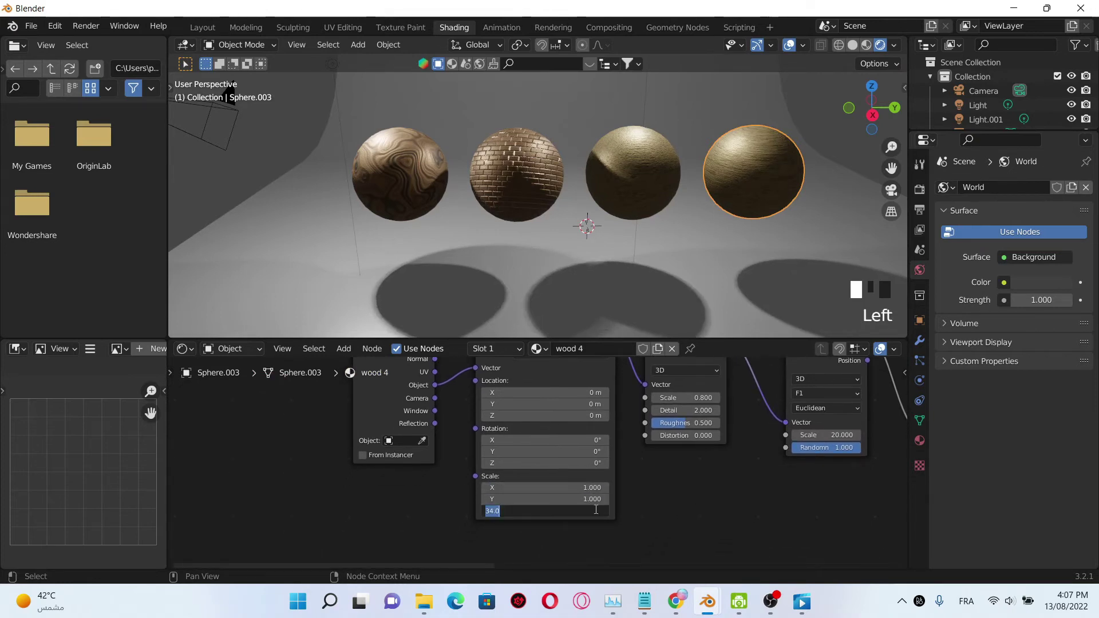
text(1)
click(595, 510)
key(ctrl+z)
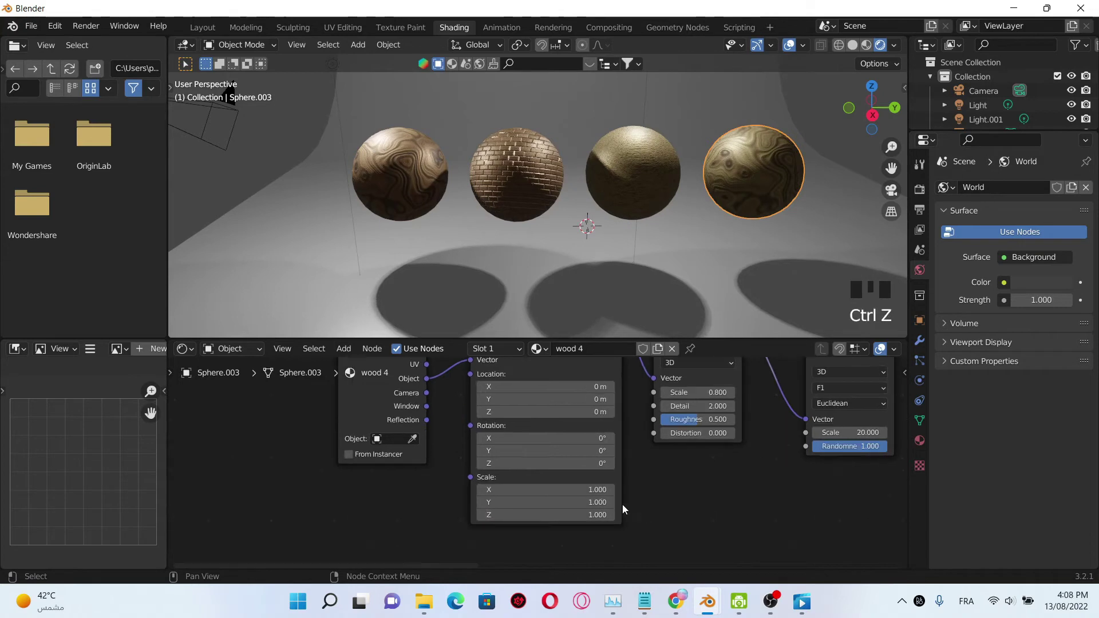
click(596, 502)
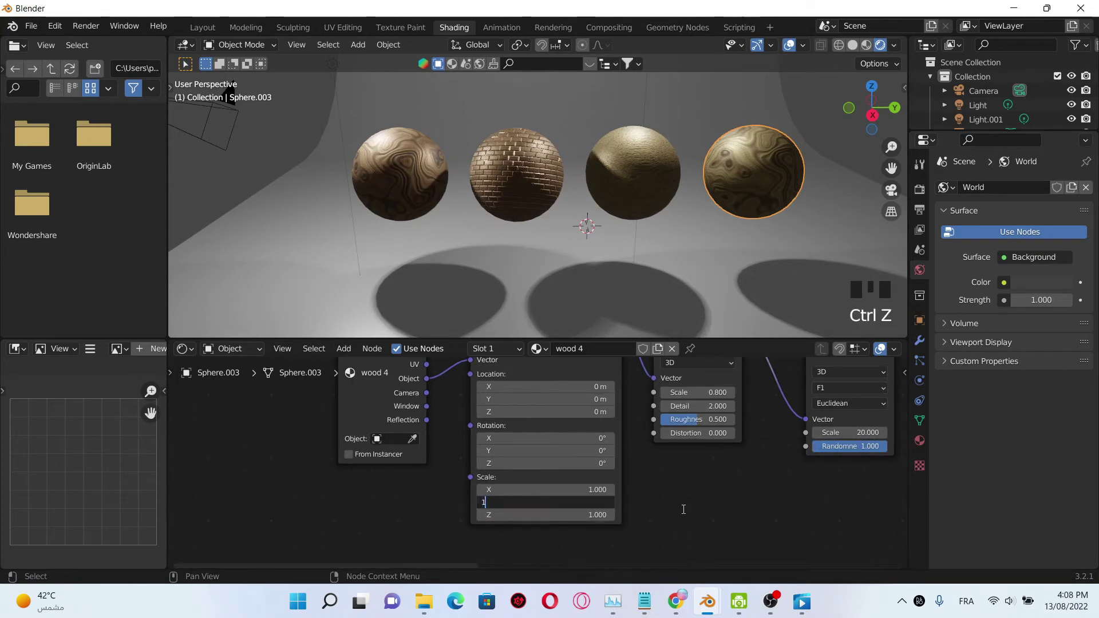
text(182)
key(Return)
Step: Move wood 4's second ramp stop to 0.680 and warm its colour to an orange tan (D99975)
scroll(713, 430, up, 5)
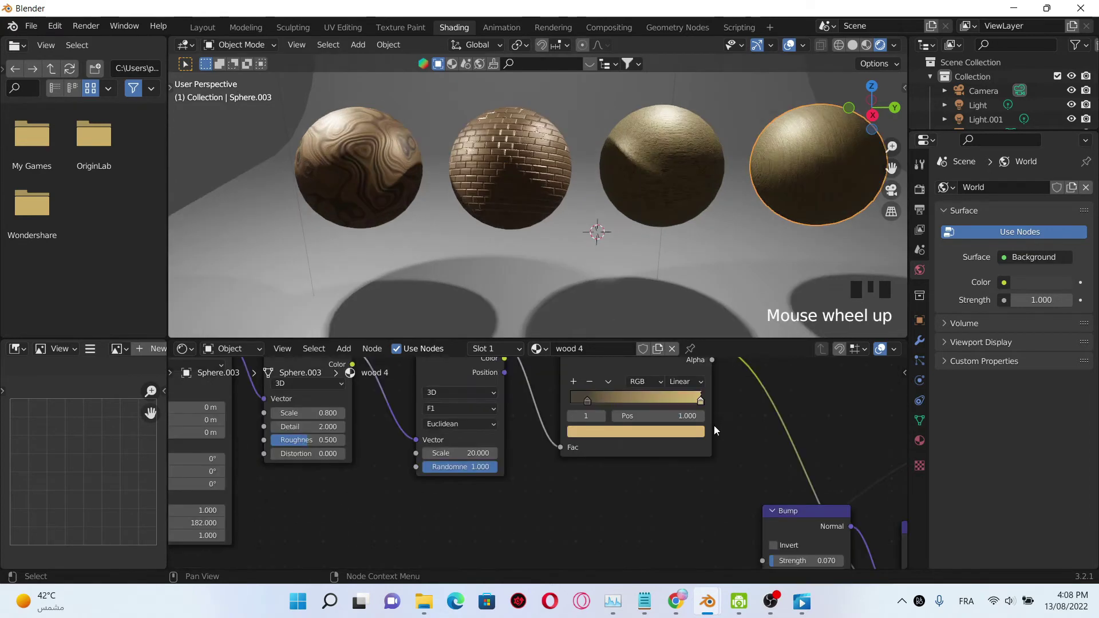
scroll(686, 496, up, 3)
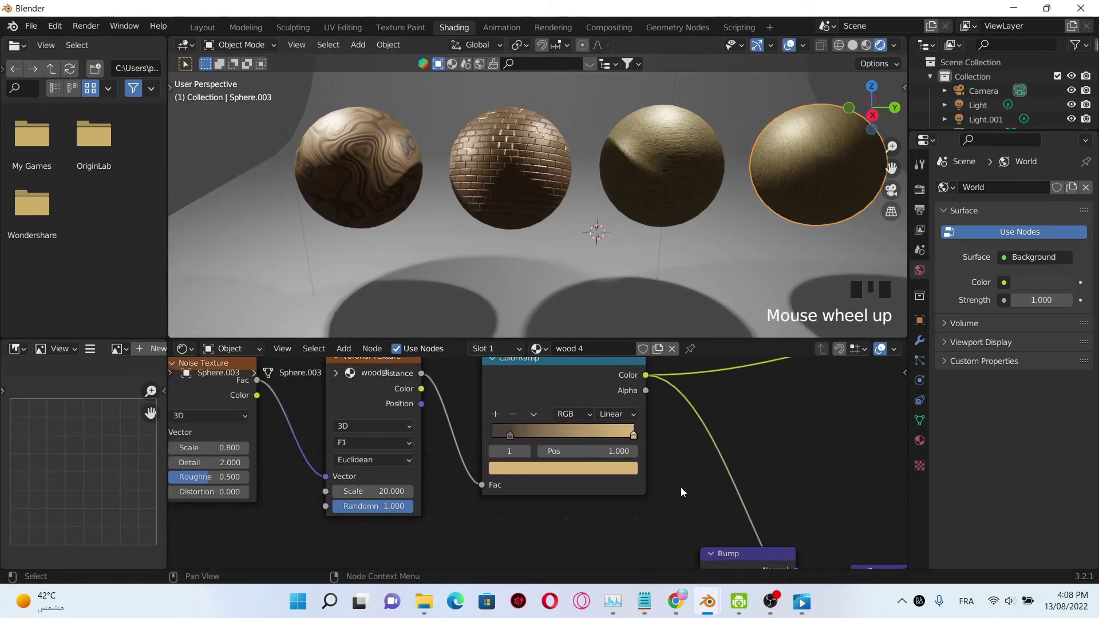
click(634, 436)
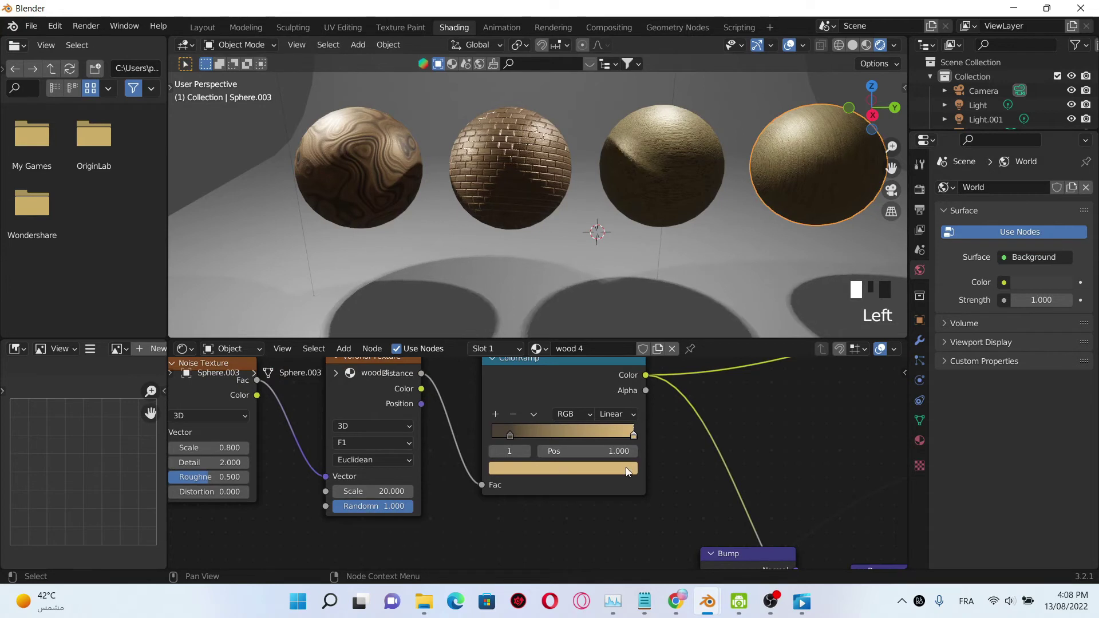
drag(633, 434, 586, 434)
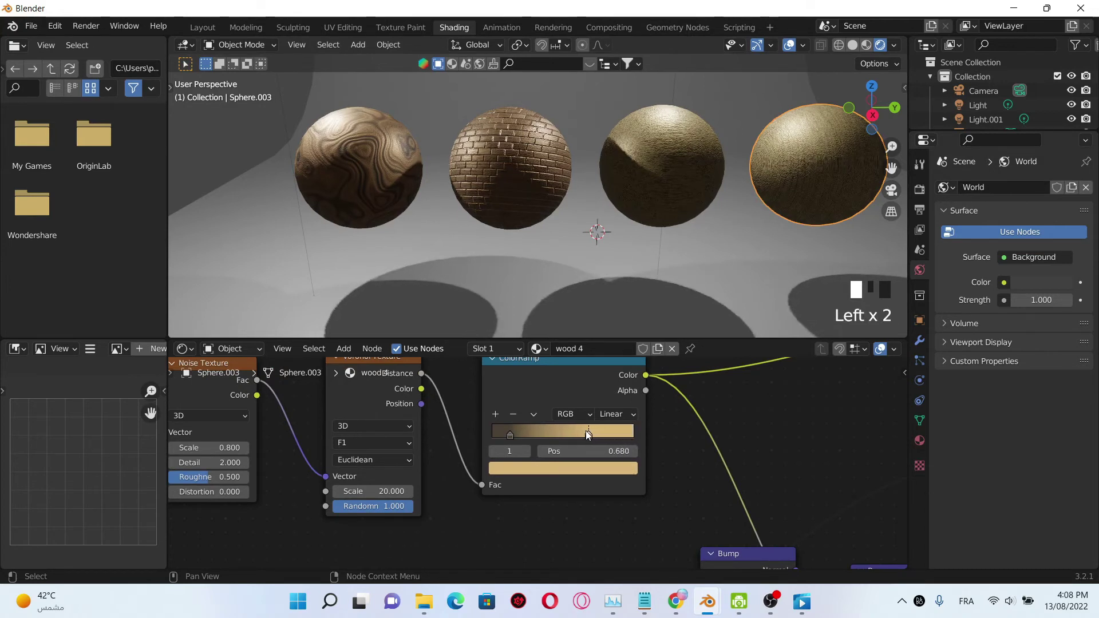
click(599, 470)
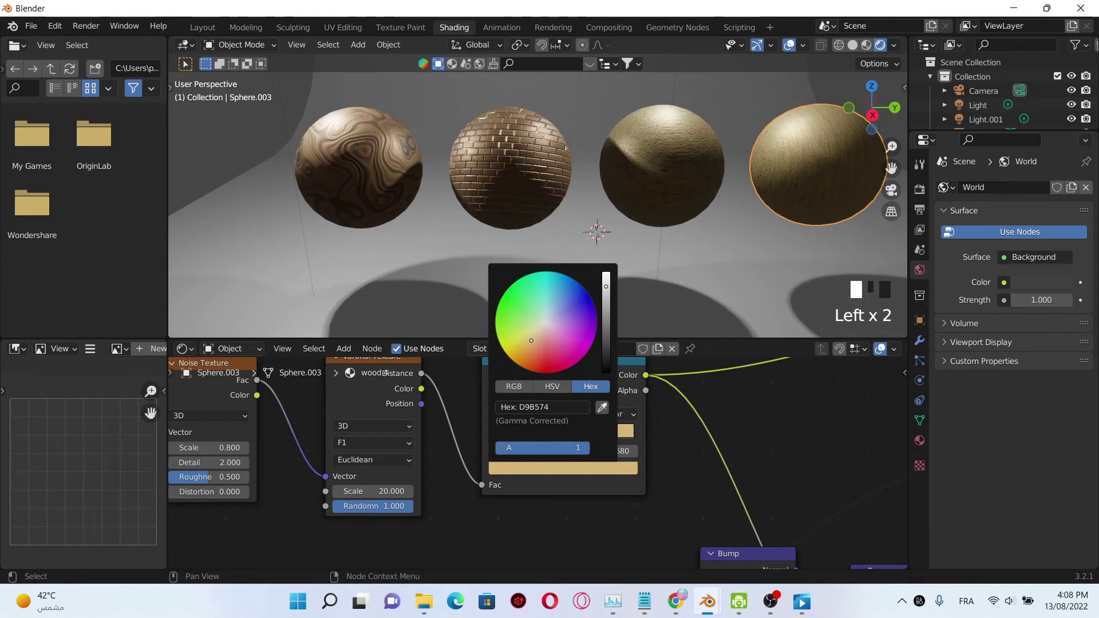
drag(531, 342, 537, 343)
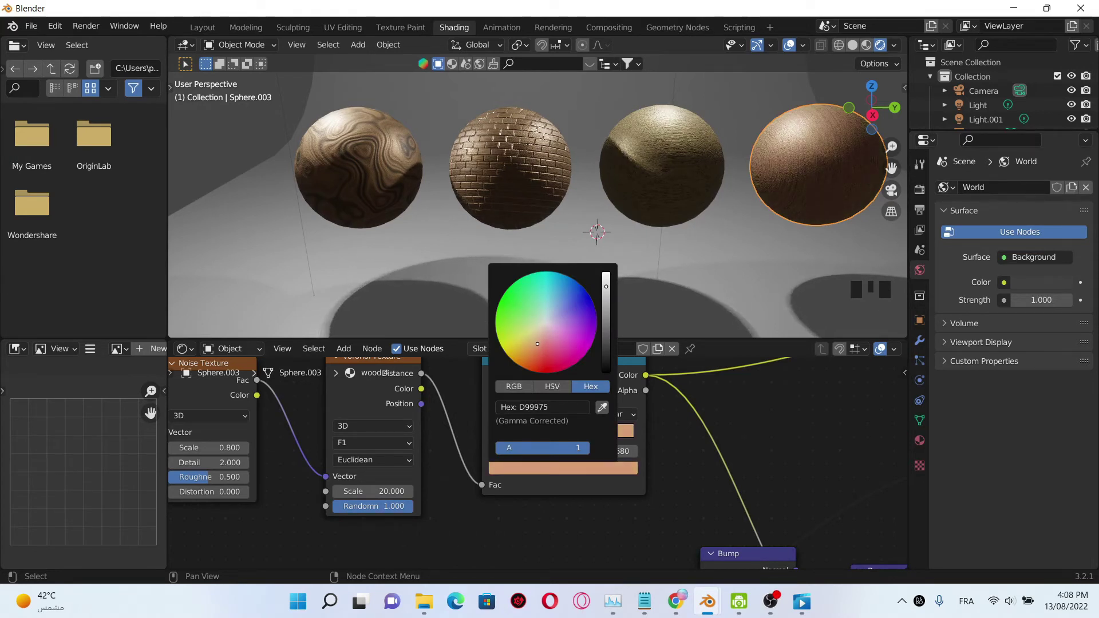
middle_drag(687, 264, 675, 242)
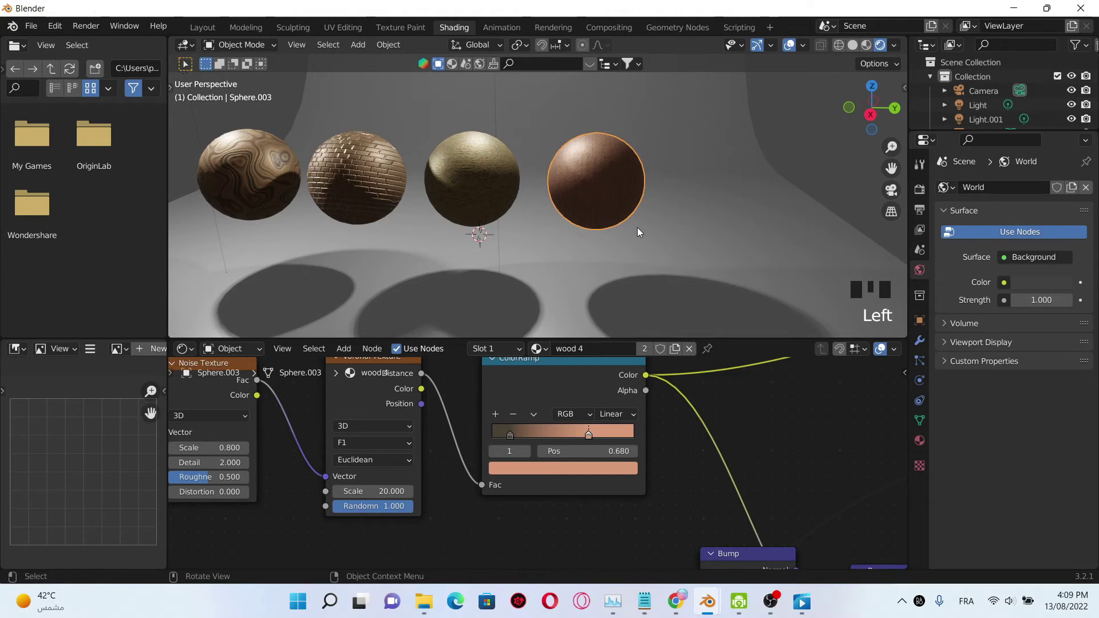
Step: Duplicate the fourth sphere to the row's right end with a single-user material named wood 5
key(shift+d)
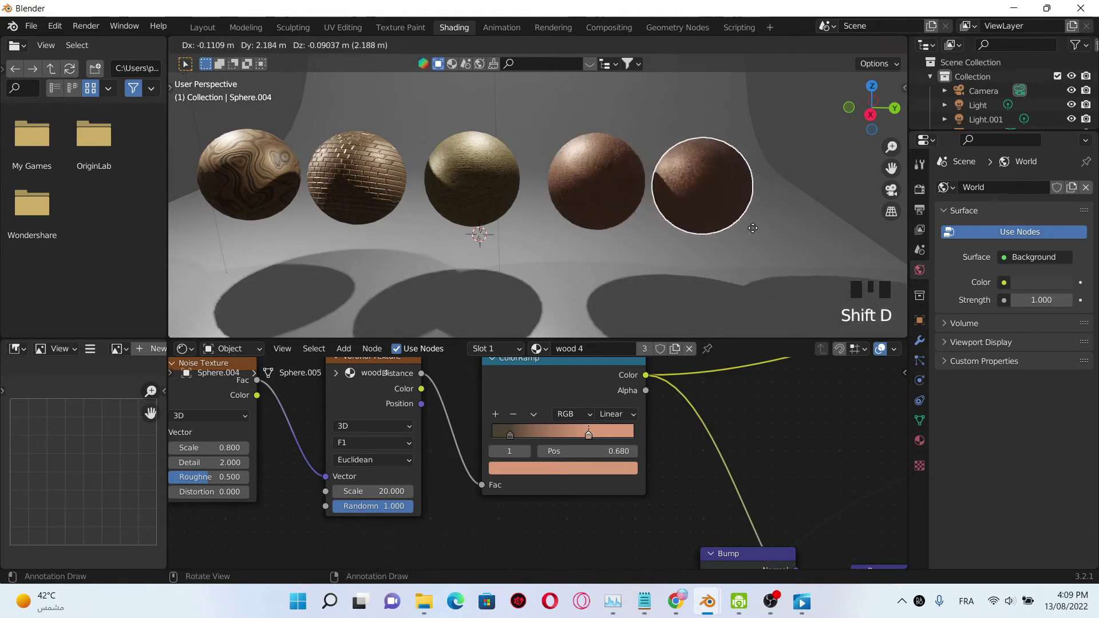
click(756, 226)
click(645, 349)
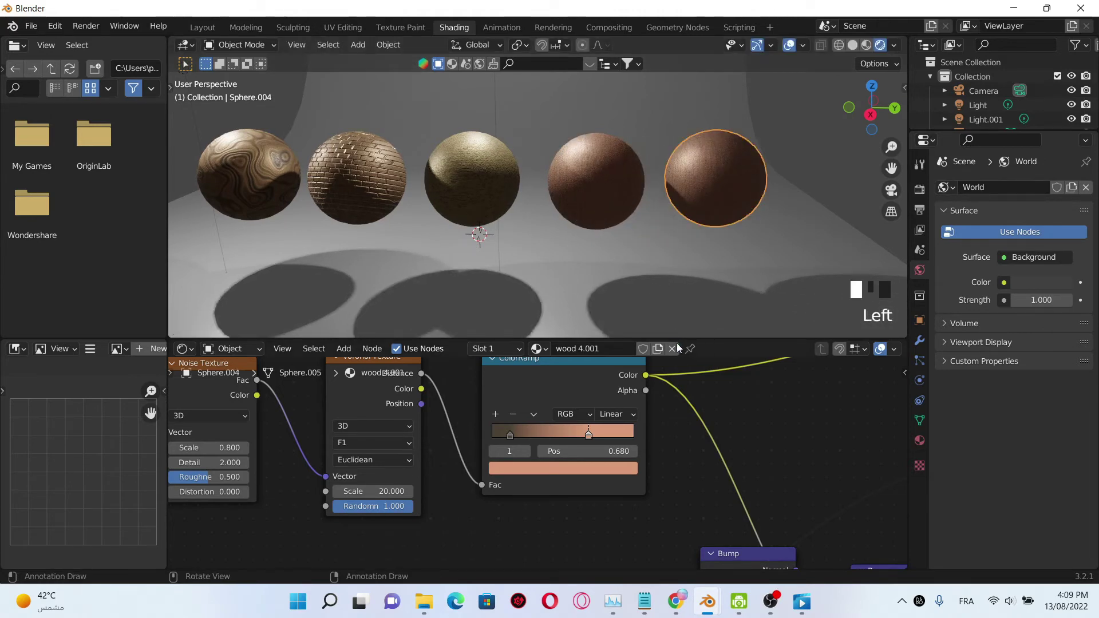
click(590, 349)
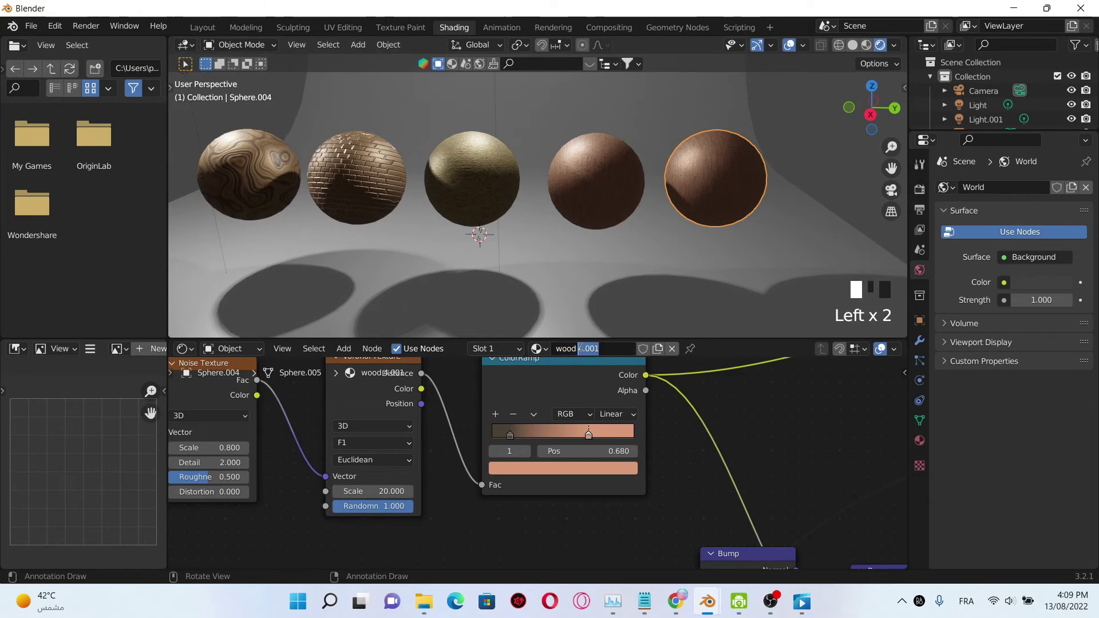
key(Return)
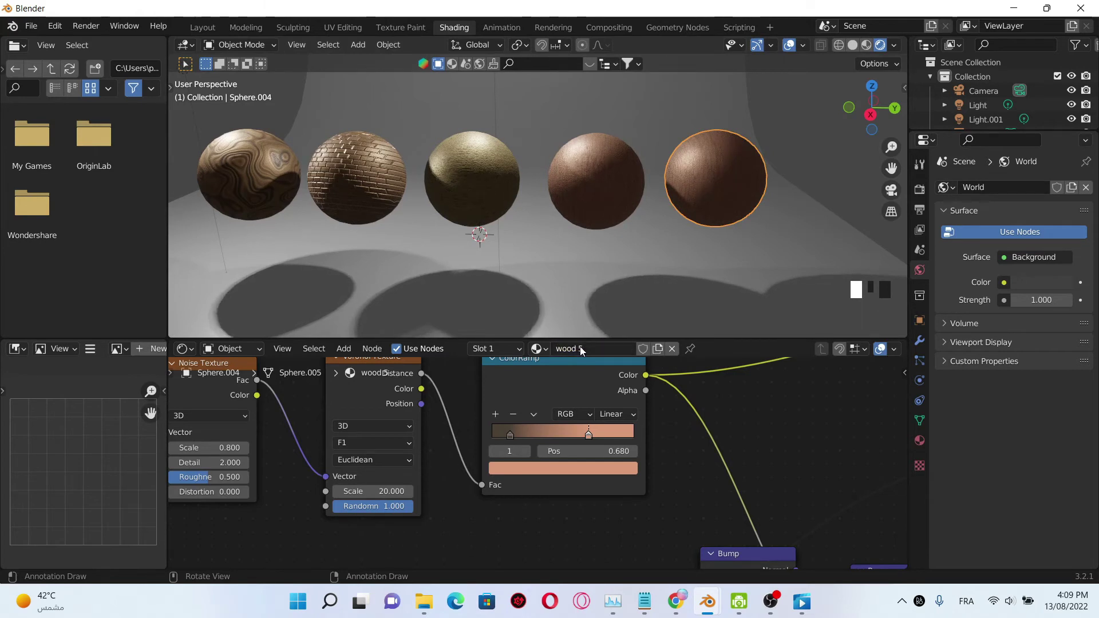
Step: Darken wood 5's second ramp stop colour to deep brown (875F49)
middle_drag(680, 467, 700, 467)
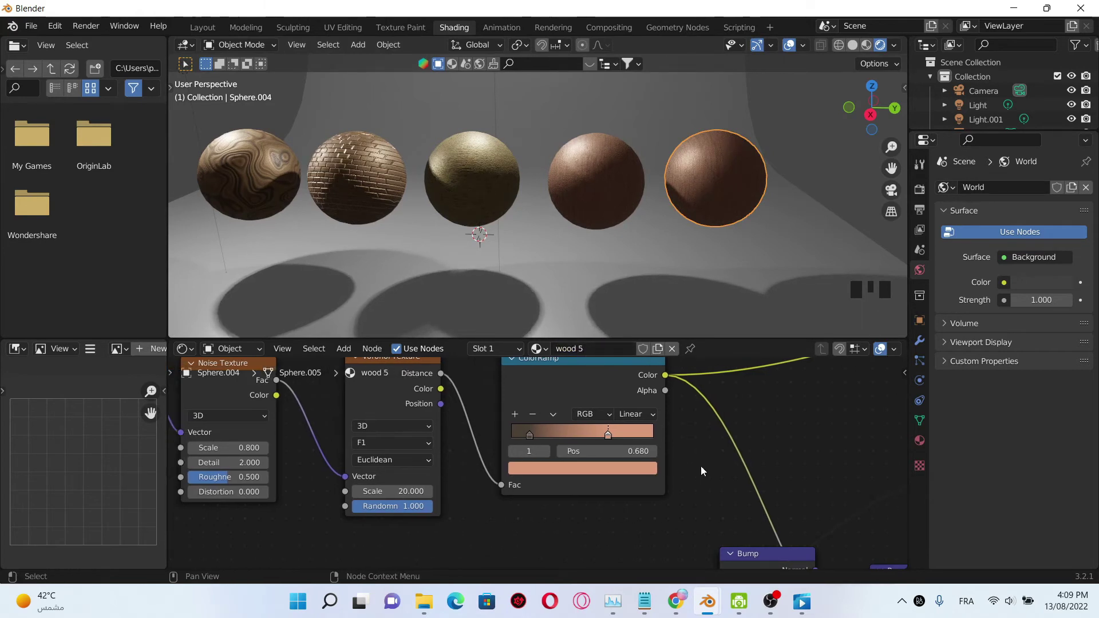
click(608, 434)
click(620, 468)
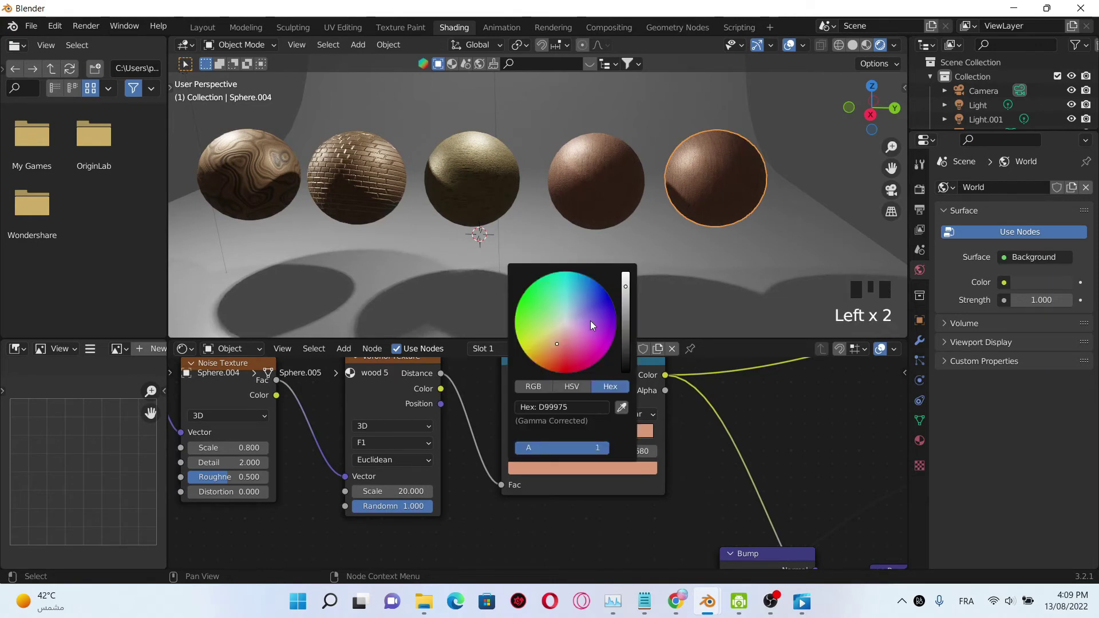
click(624, 318)
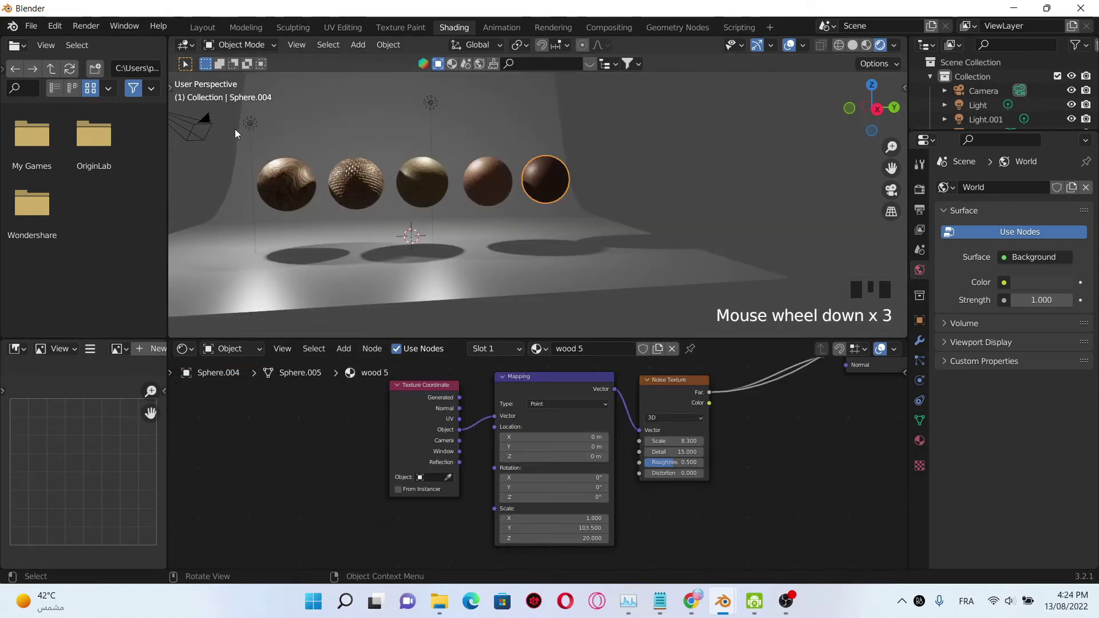
click(253, 123)
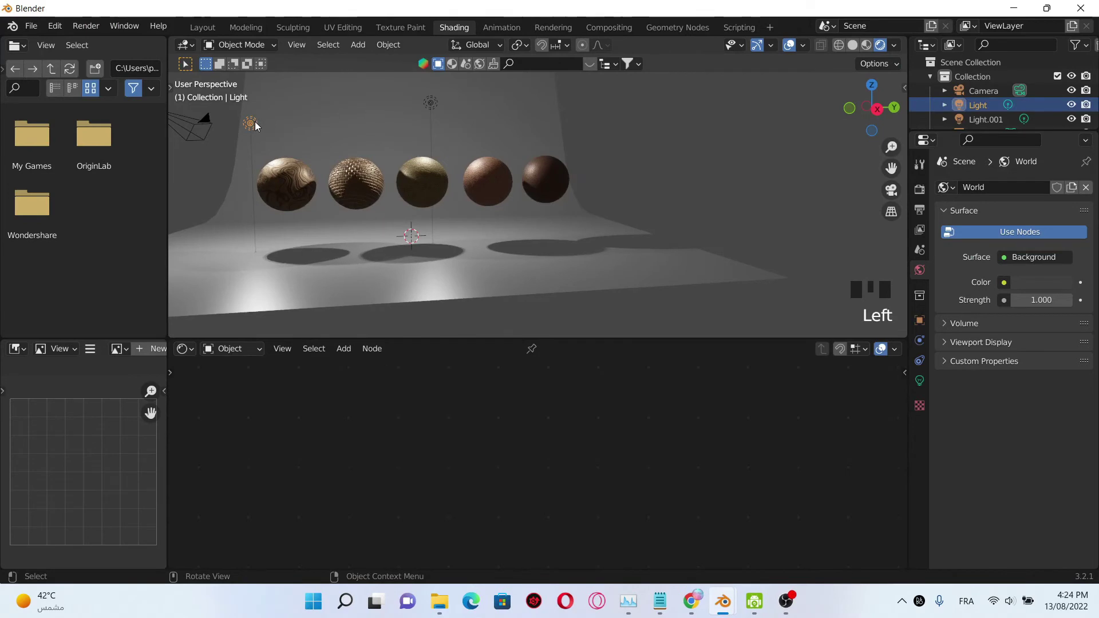
Step: Duplicate the light twice, placing both copies above the sphere row
key(shift+d)
click(416, 125)
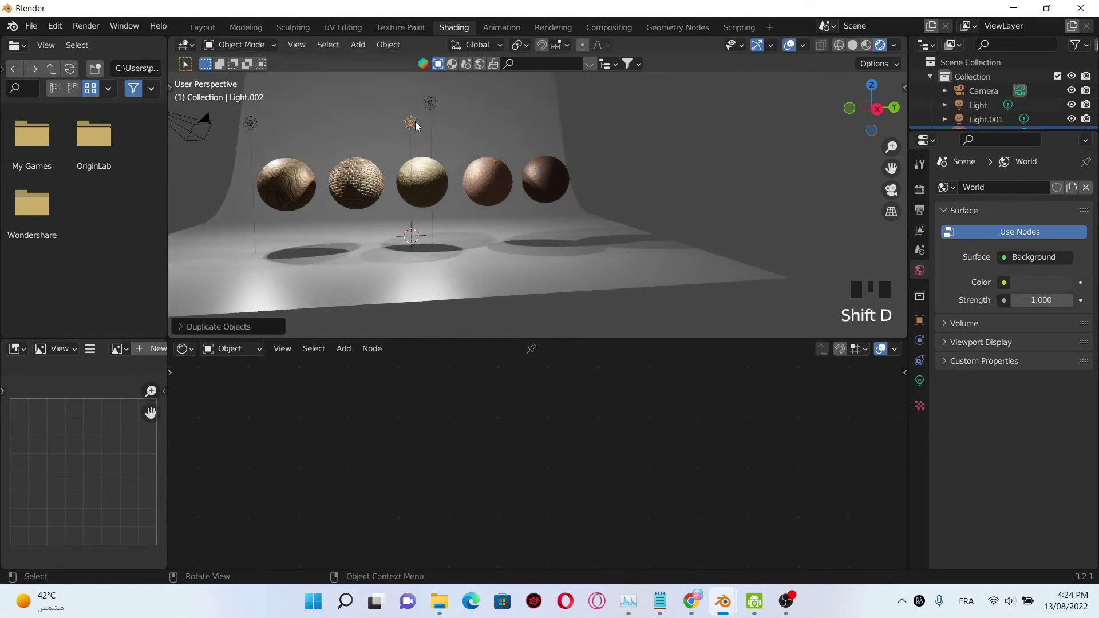
key(shift+d)
click(589, 114)
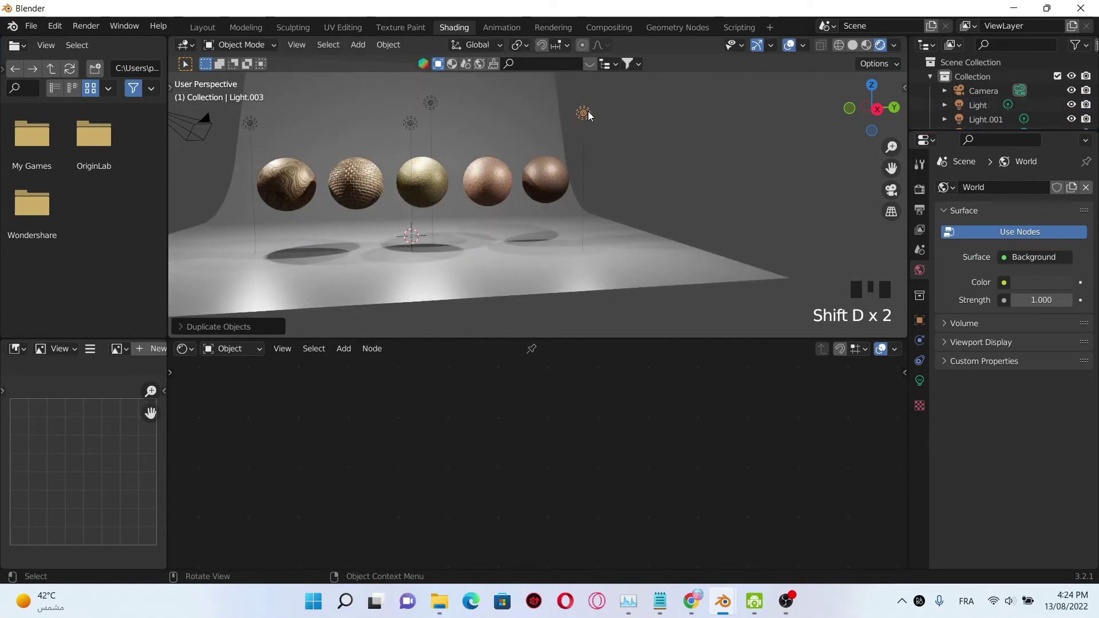
Step: Reposition a light over the backdrop
middle_drag(473, 129, 494, 141)
scroll(528, 144, up, 2)
scroll(461, 136, up, 2)
scroll(494, 140, down, 2)
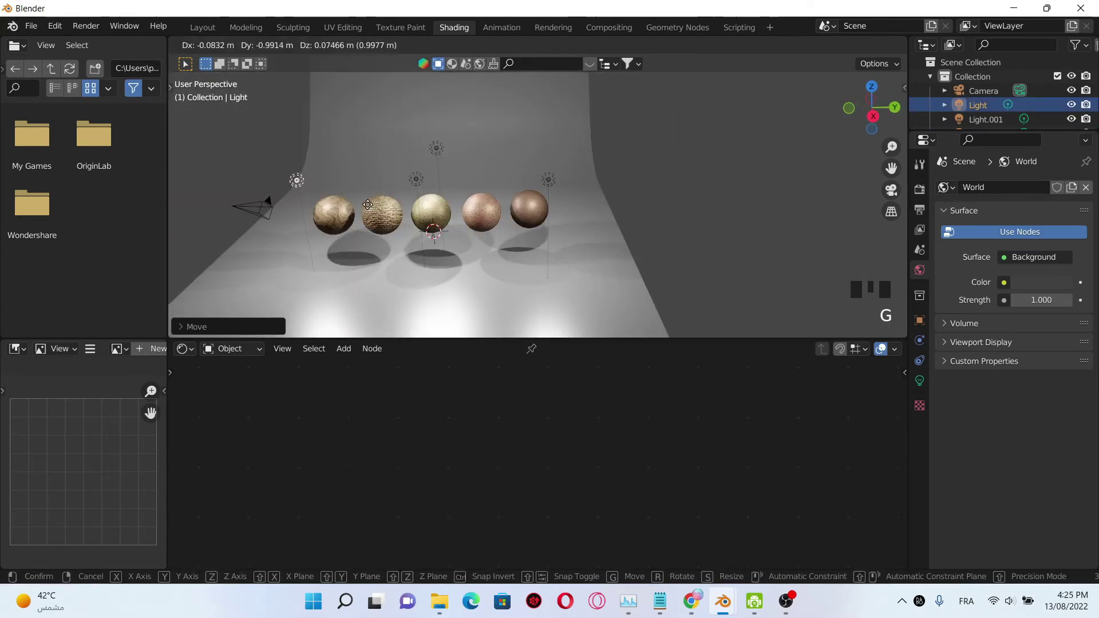
click(387, 180)
middle_drag(387, 180, 393, 180)
scroll(393, 190, up, 1)
scroll(392, 190, down, 1)
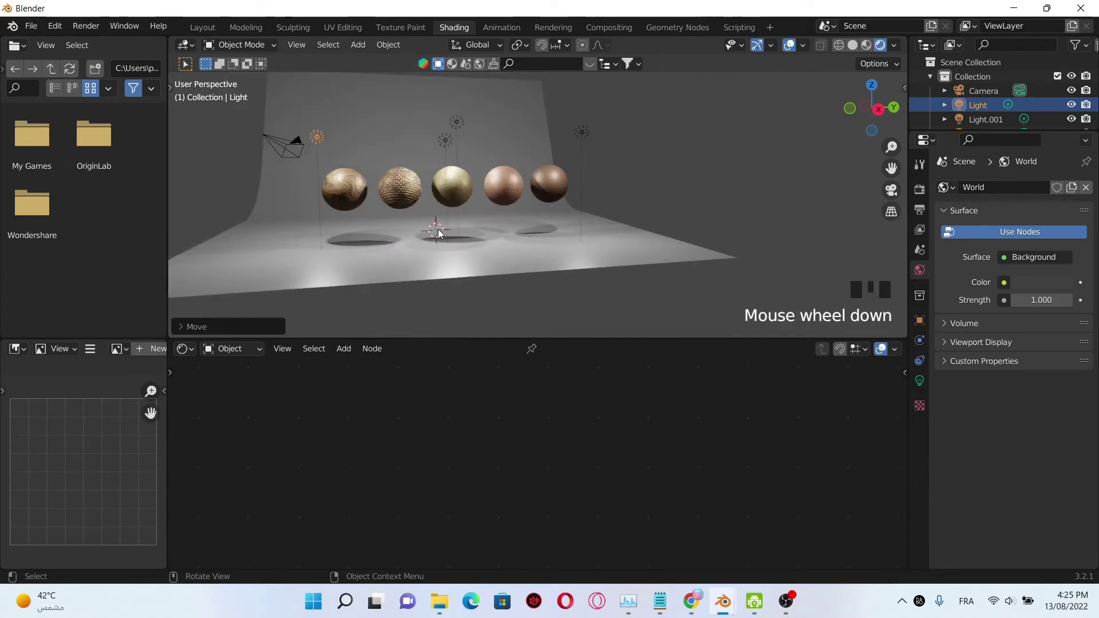
scroll(435, 221, down, 1)
scroll(432, 217, up, 2)
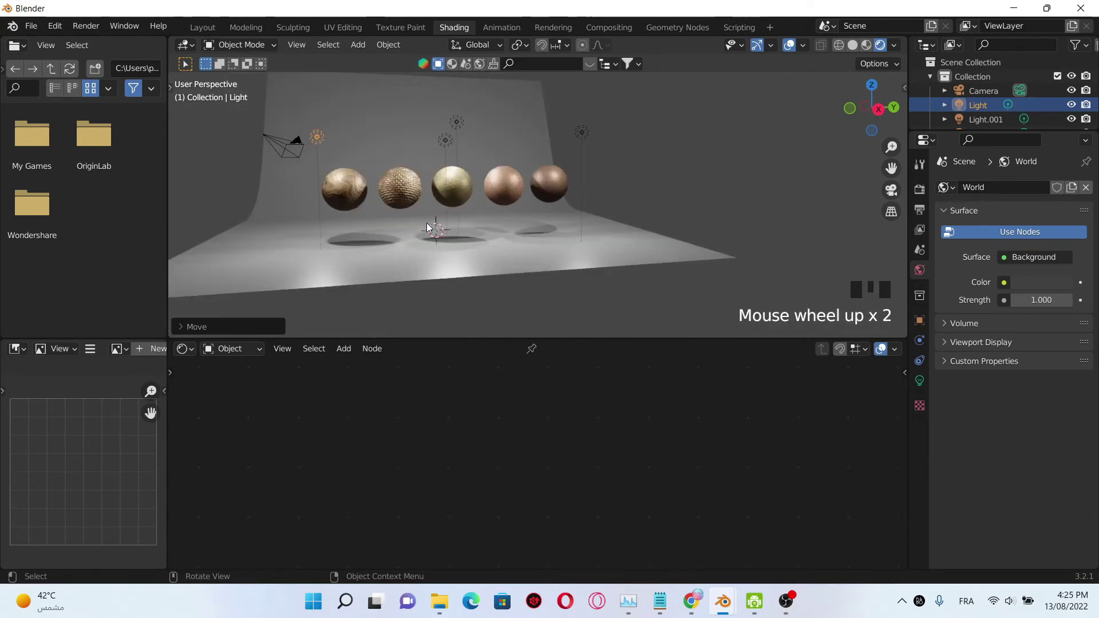
Step: Add a cube and raise it along Z
key(shift+a)
mouse_move(427, 224)
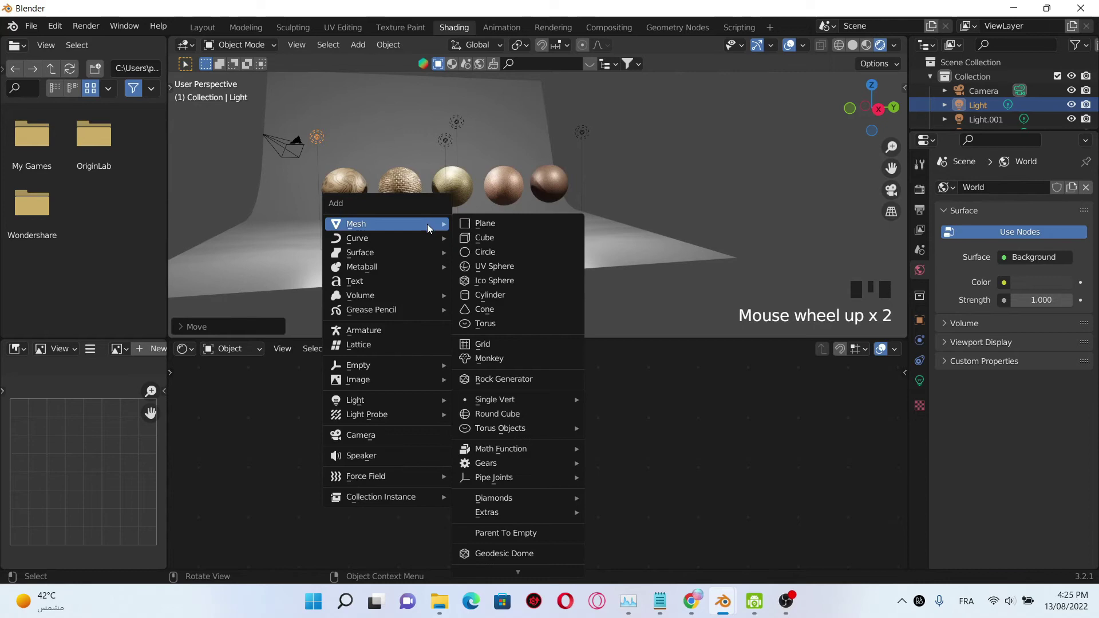
click(496, 236)
key(g)
key(z)
click(497, 200)
middle_drag(496, 201, 552, 212)
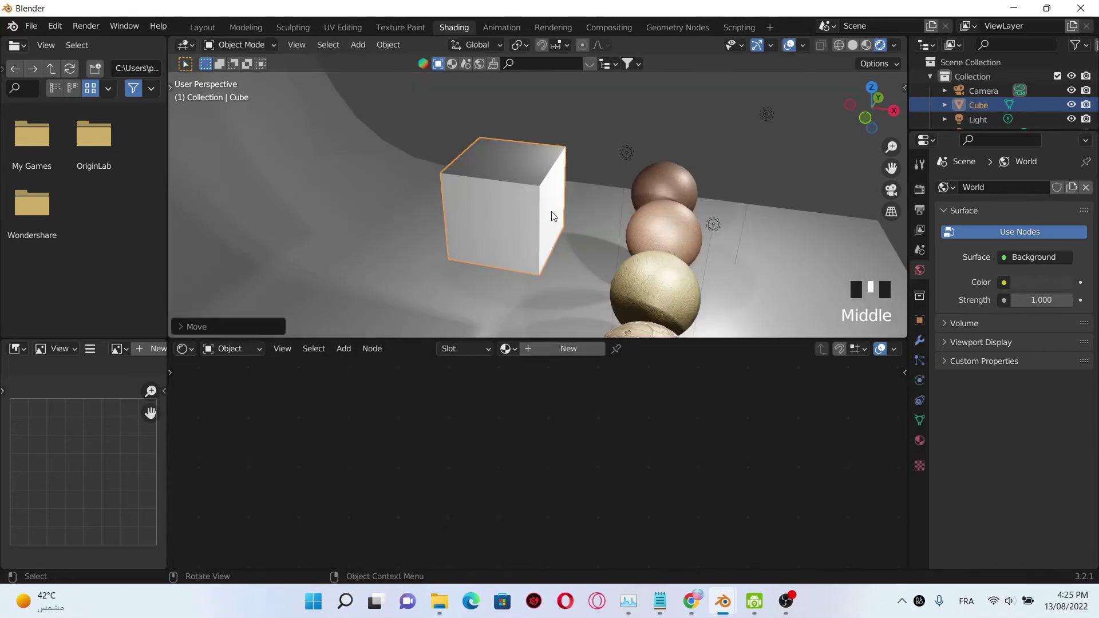
Step: Bevel the cube's edges in Edit Mode
key(Tab)
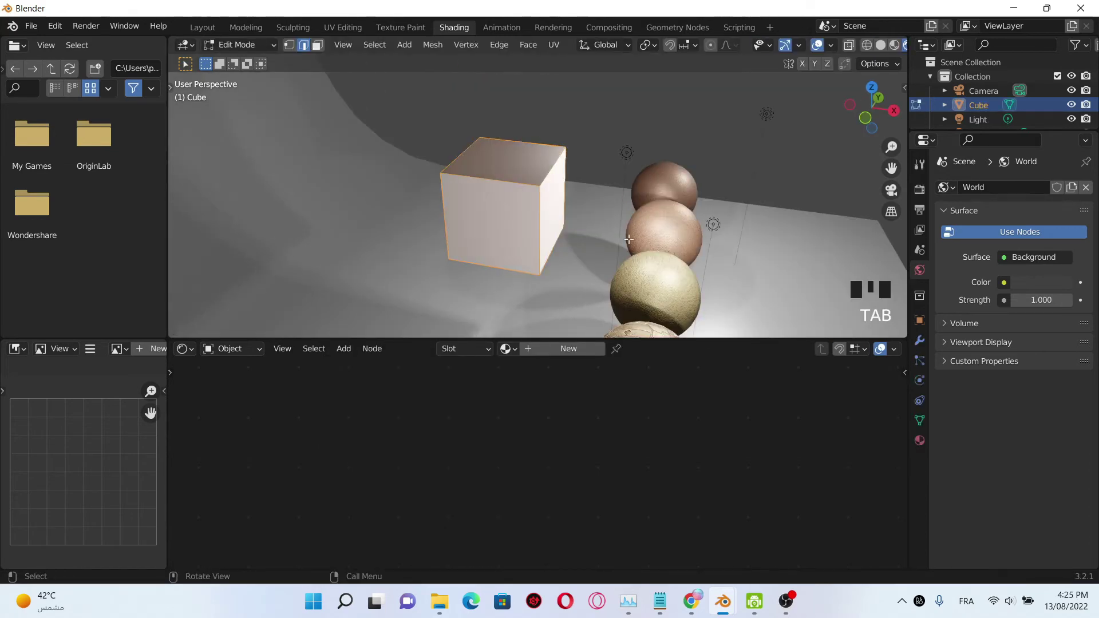
key(ctrl+b)
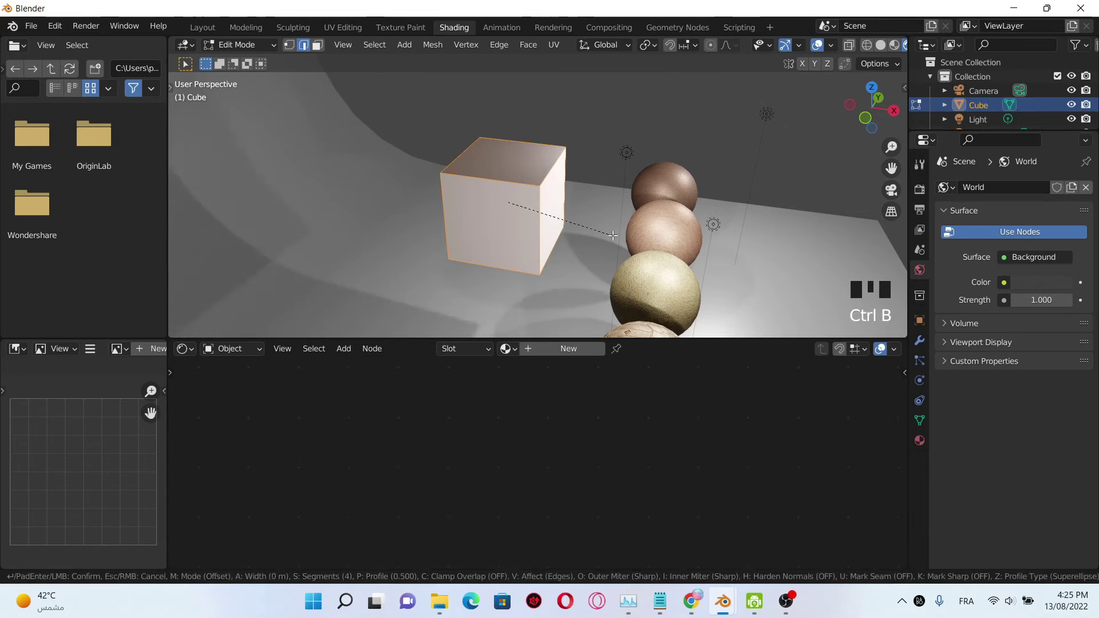
click(616, 236)
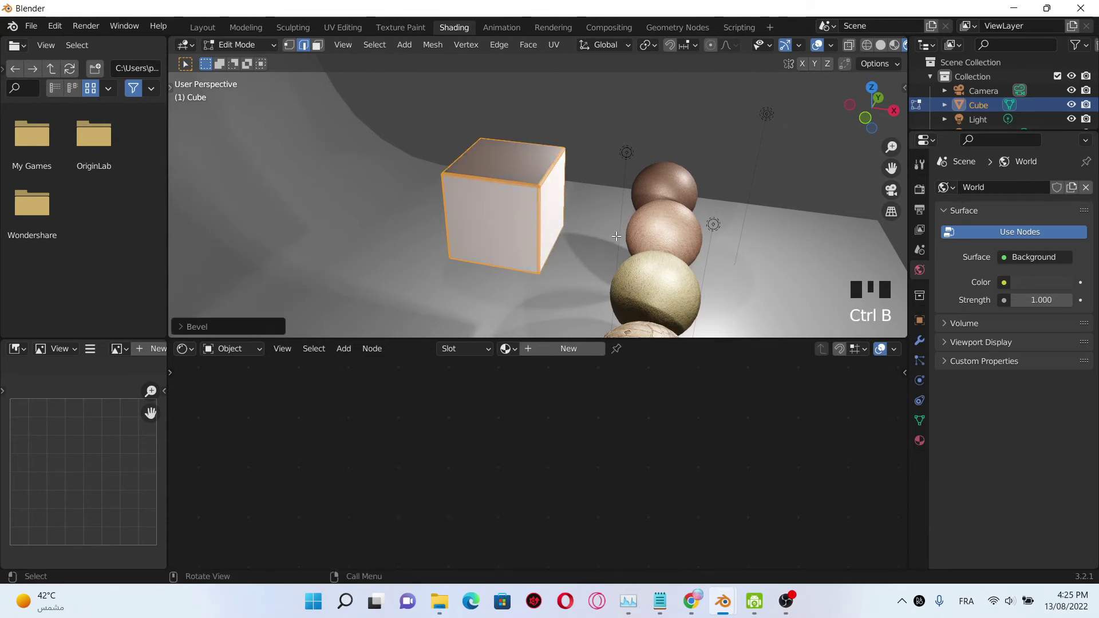
key(Tab)
right_drag(617, 235, 596, 234)
Step: Add a Subdivision Surface modifier with viewport and render levels of 4
click(920, 340)
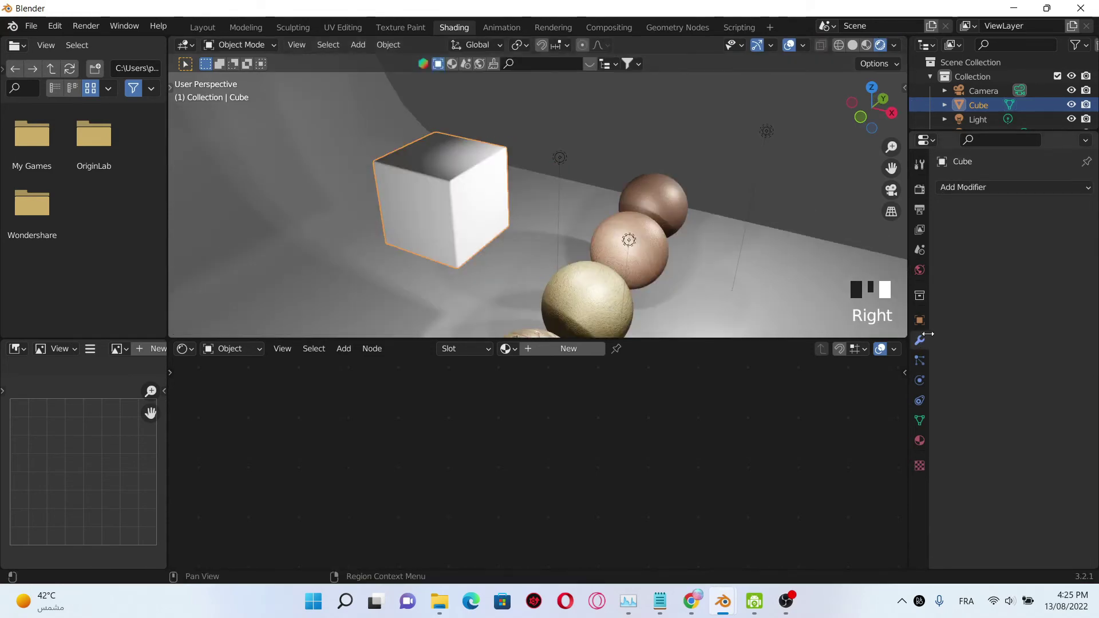
click(994, 187)
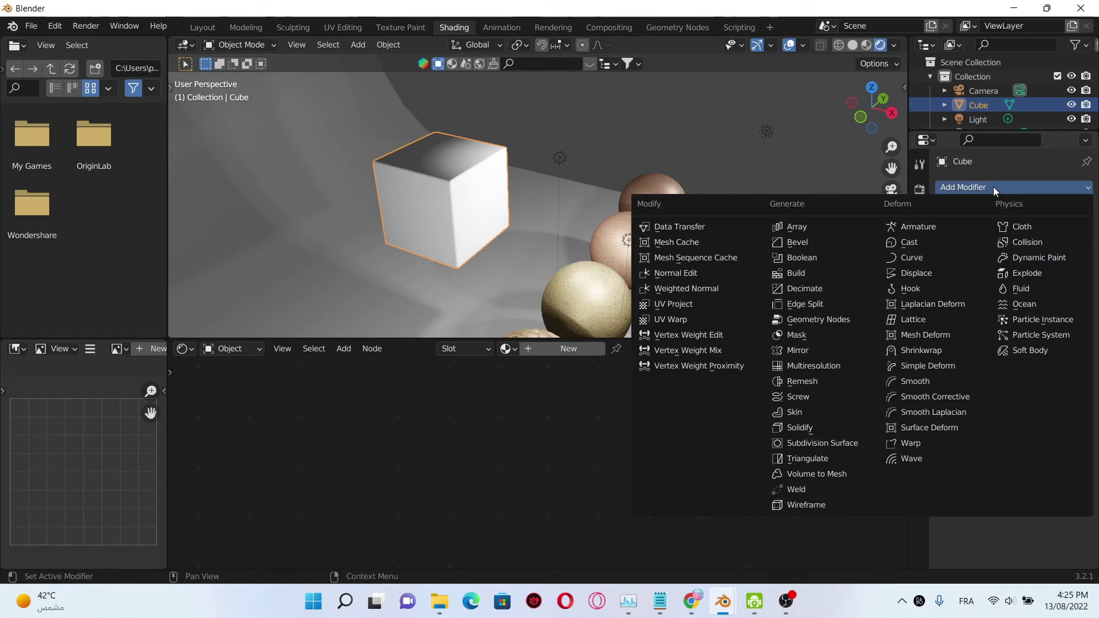
click(836, 442)
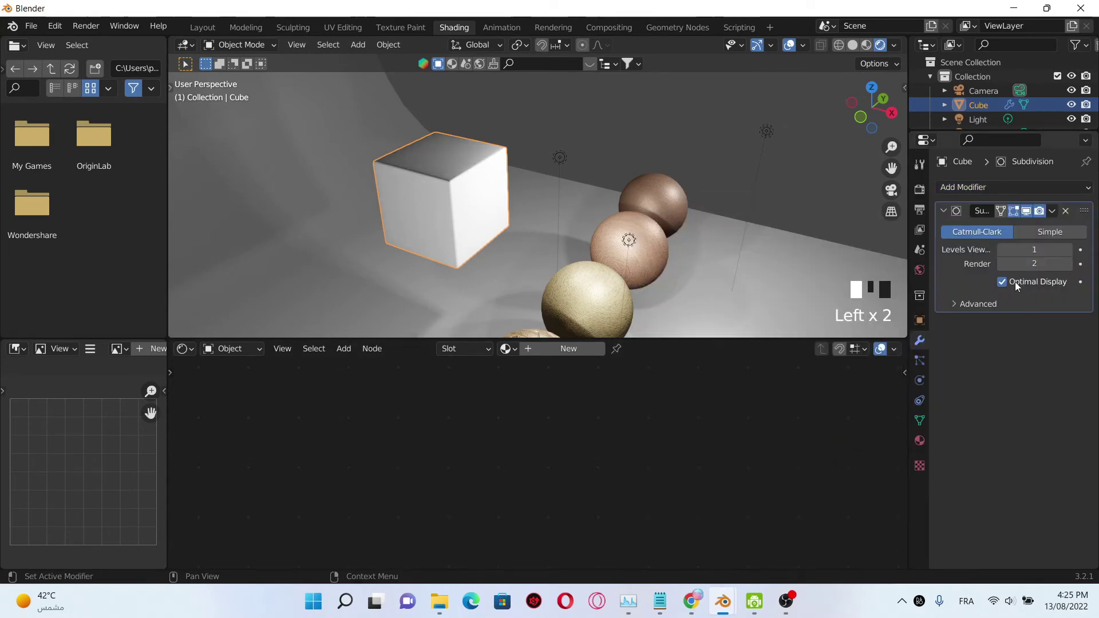
click(1049, 252)
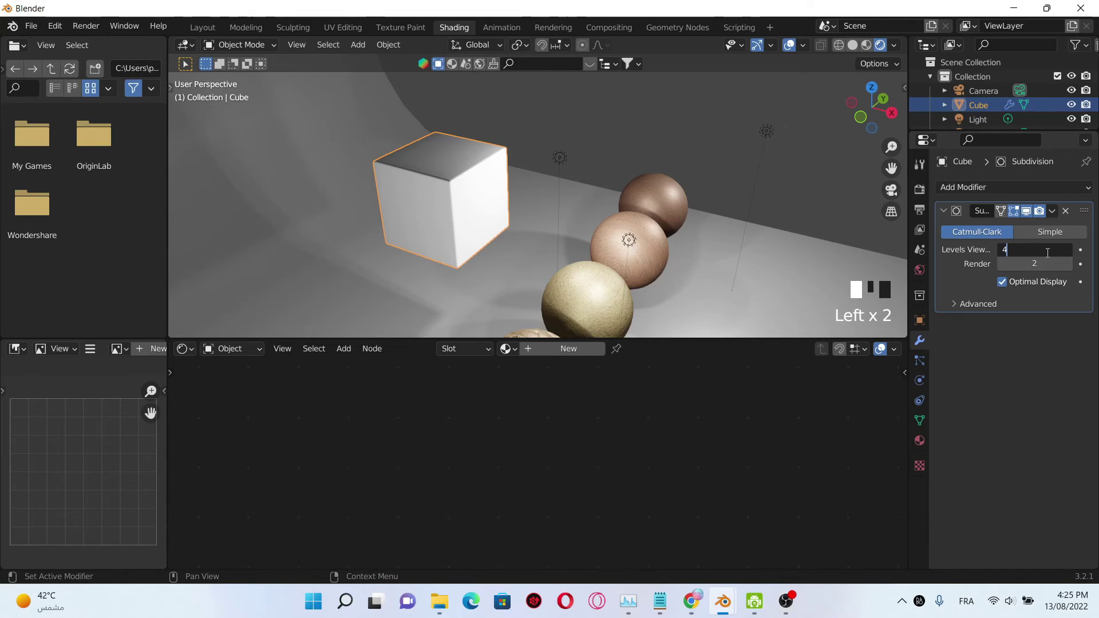
click(1048, 252)
click(1043, 265)
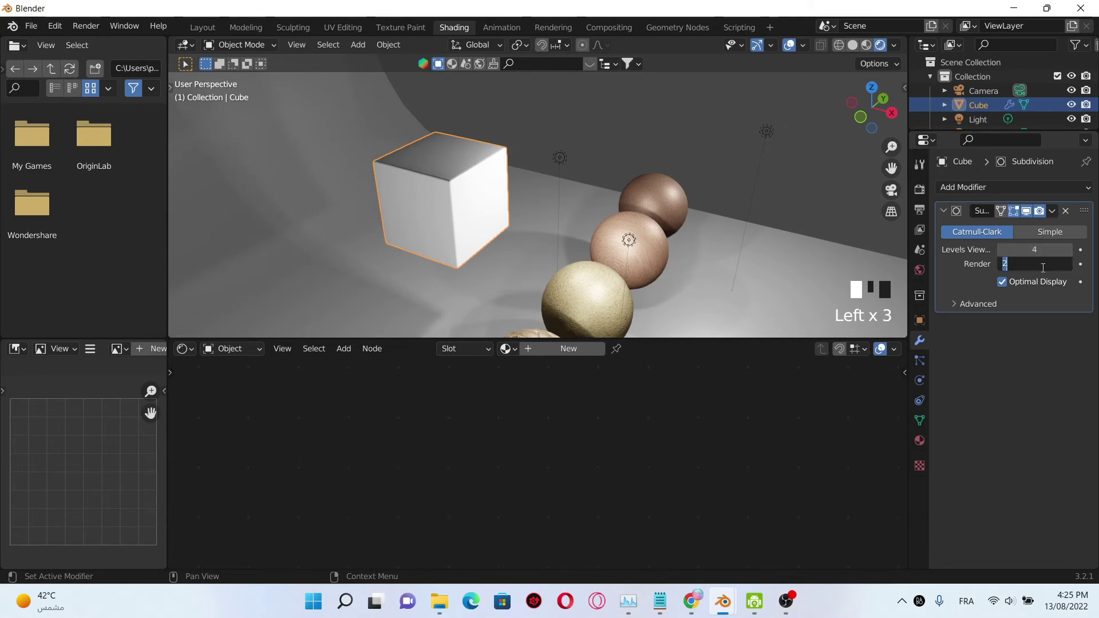
text(4)
middle_drag(435, 172, 587, 204)
scroll(587, 203, up, 1)
Step: Scale the cube down along X twice to flatten it into a plate
key(s)
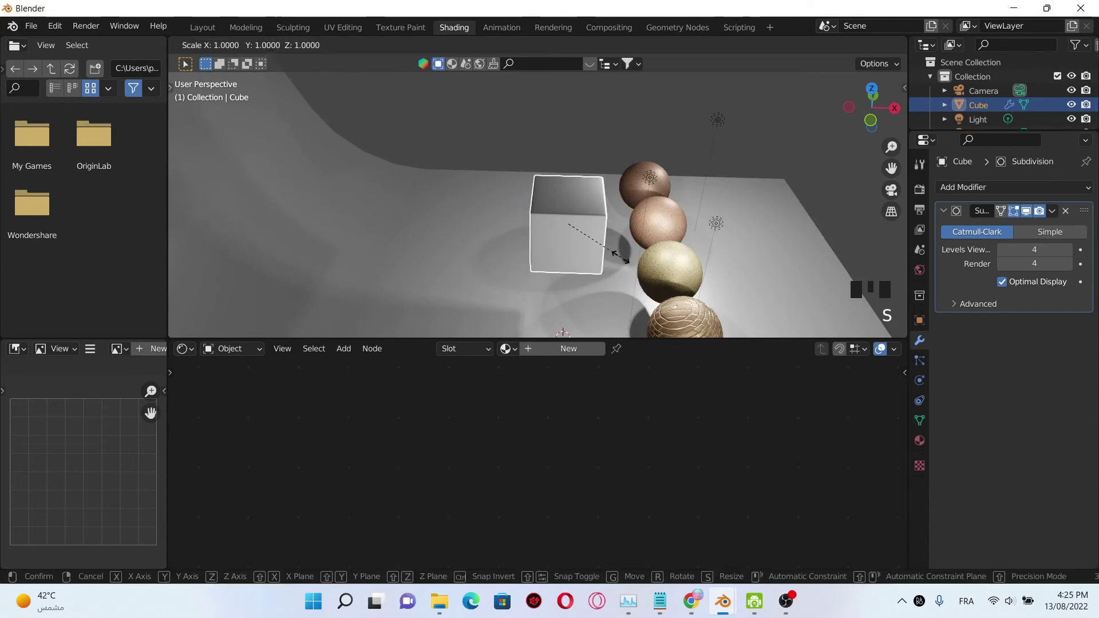
key(y)
key(x)
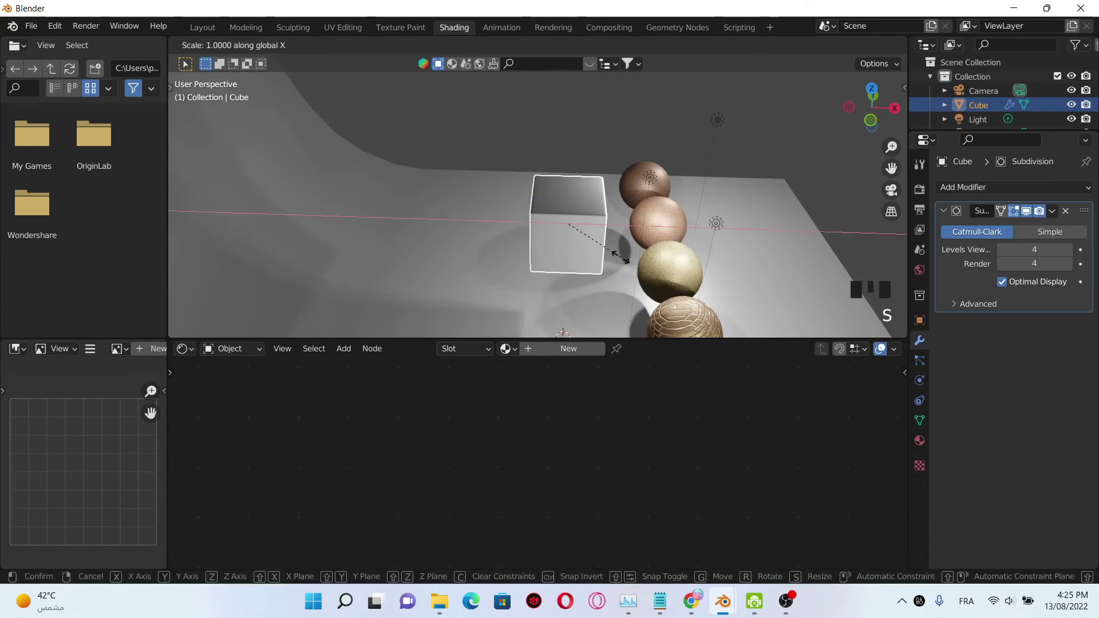
click(555, 236)
key(s)
key(x)
click(557, 233)
middle_drag(554, 232, 484, 225)
scroll(484, 225, up, 2)
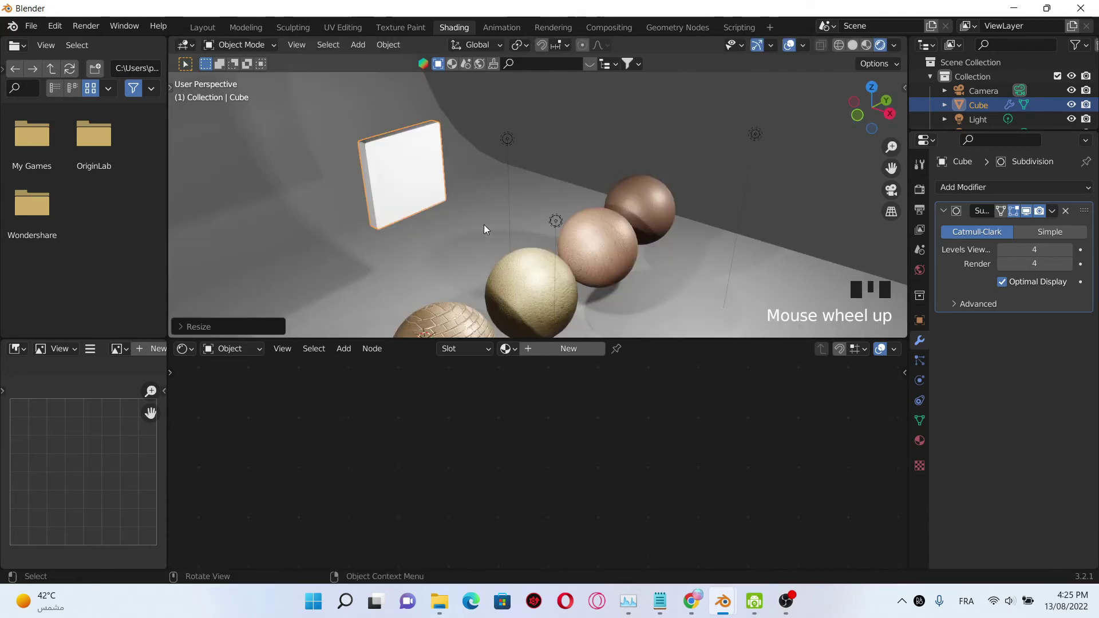
Step: Halve the plate's height along Z and rescale it along Y into a thin plank
key(s)
key(z)
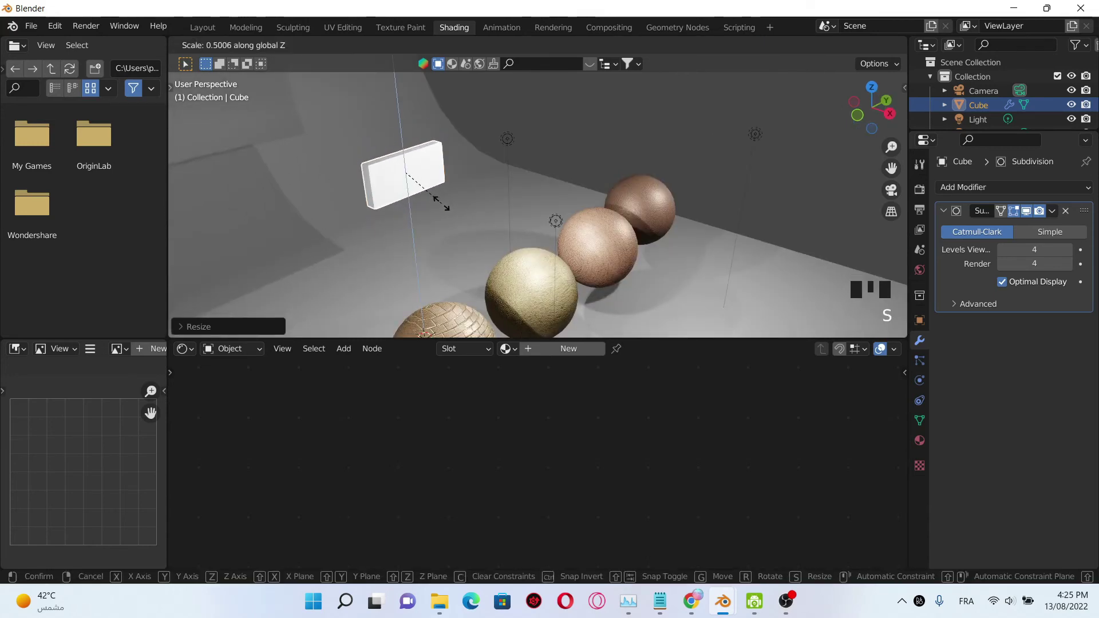
click(441, 203)
middle_drag(440, 203, 416, 162)
key(s)
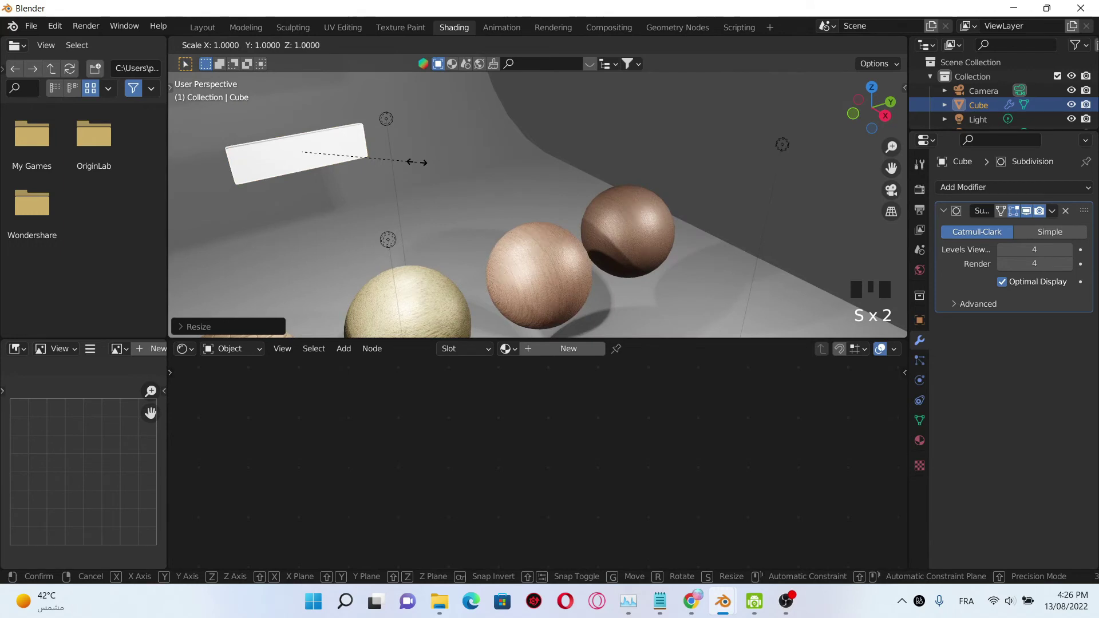
key(y)
click(417, 163)
middle_drag(417, 163, 372, 161)
scroll(526, 167, up, 2)
scroll(666, 195, up, 2)
Step: Position the plank and stack duplicated copies vertically into a three-plank panel
key(g)
click(321, 229)
middle_drag(321, 229, 438, 231)
key(shift+d)
right_click(528, 286)
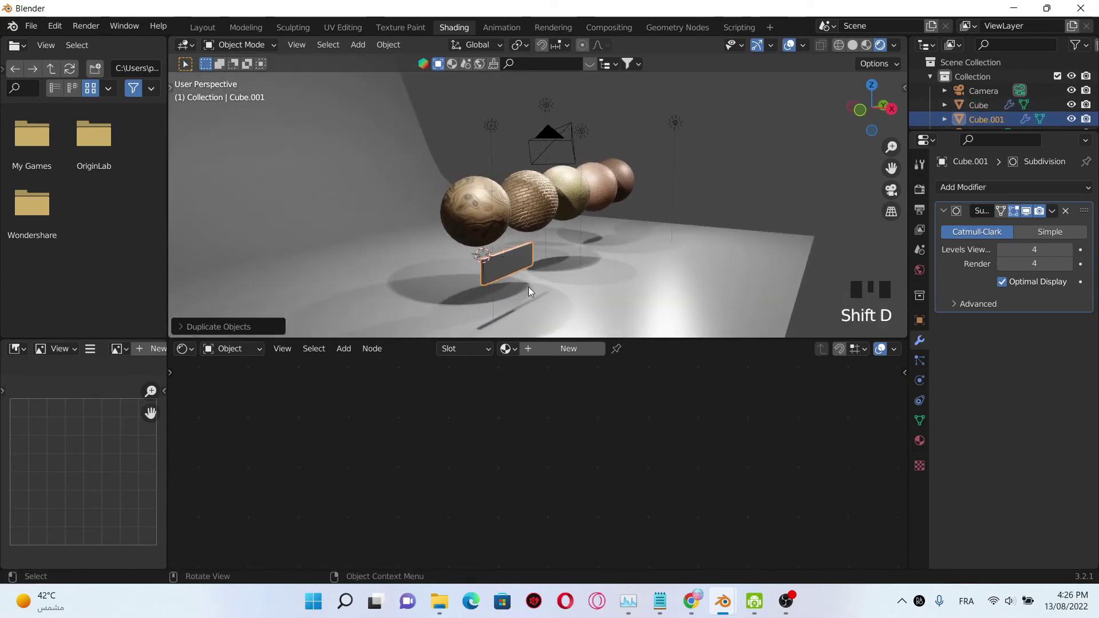
middle_drag(528, 287, 501, 278)
key(g)
key(z)
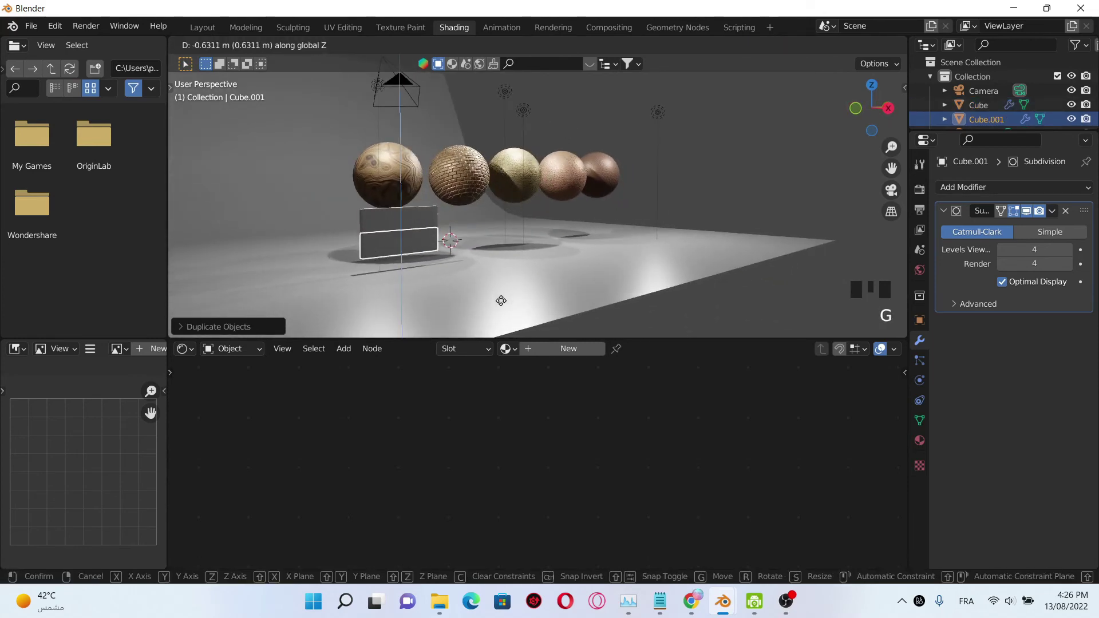
click(501, 302)
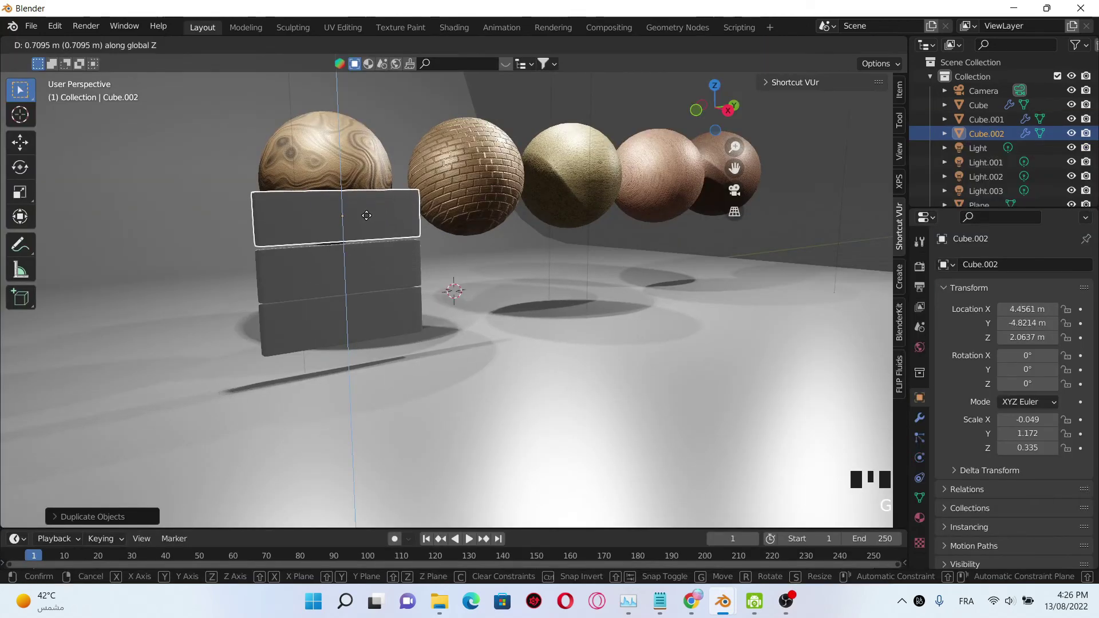
click(363, 219)
middle_drag(363, 219, 341, 224)
Step: Hide the wood-grain sphere and switch to the Shading workspace
click(341, 224)
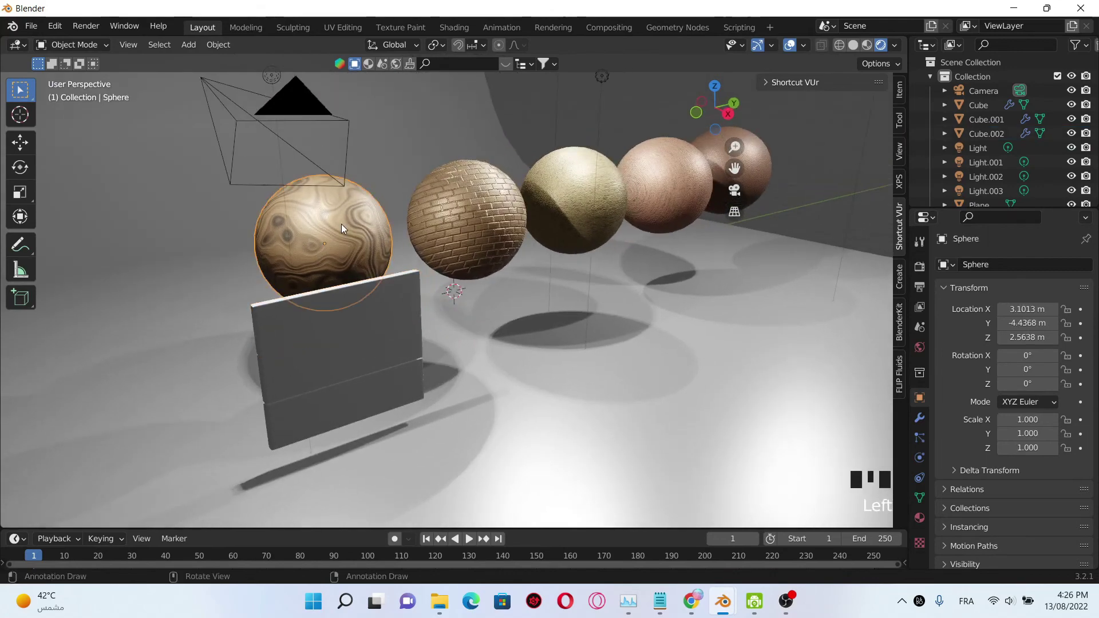
key(h)
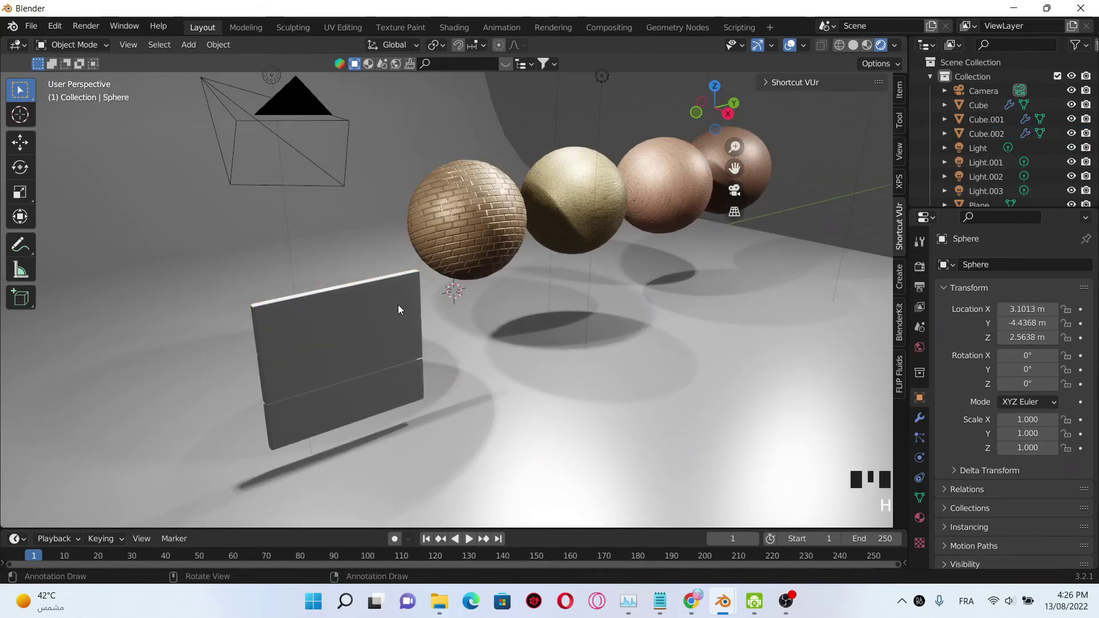
middle_drag(398, 304, 417, 300)
click(416, 300)
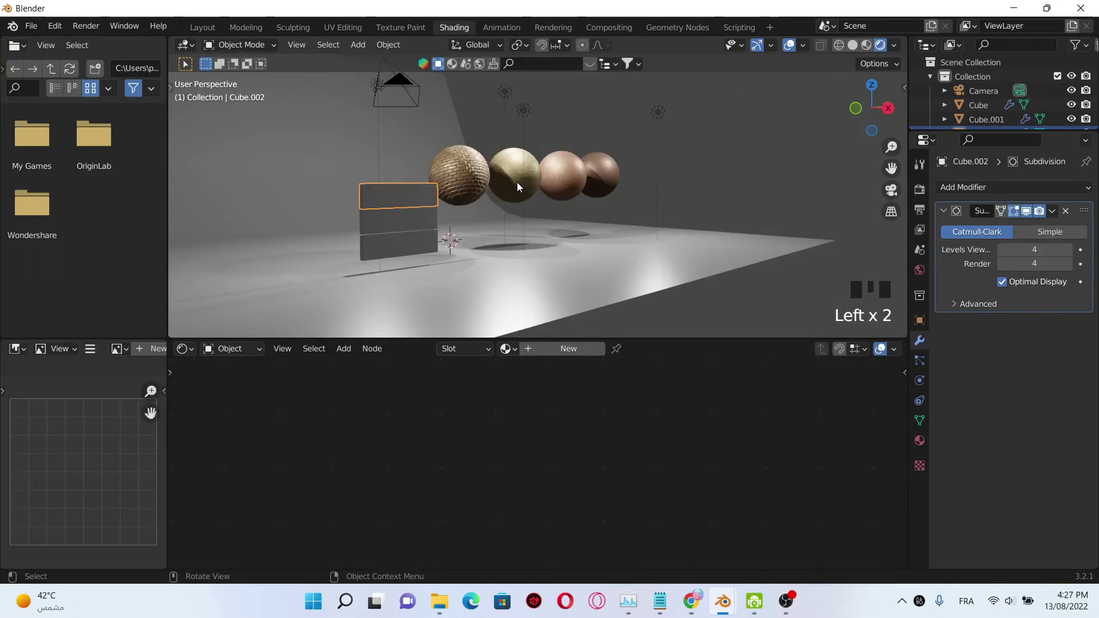
Step: Assign the wood 1 material to the top and middle planks
click(510, 348)
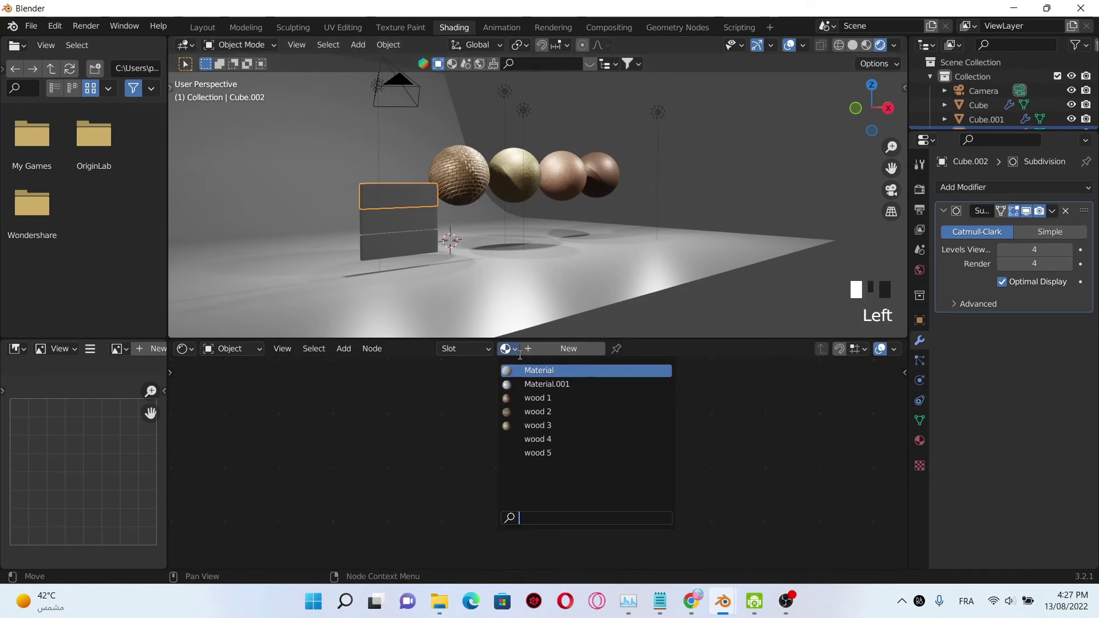
click(561, 397)
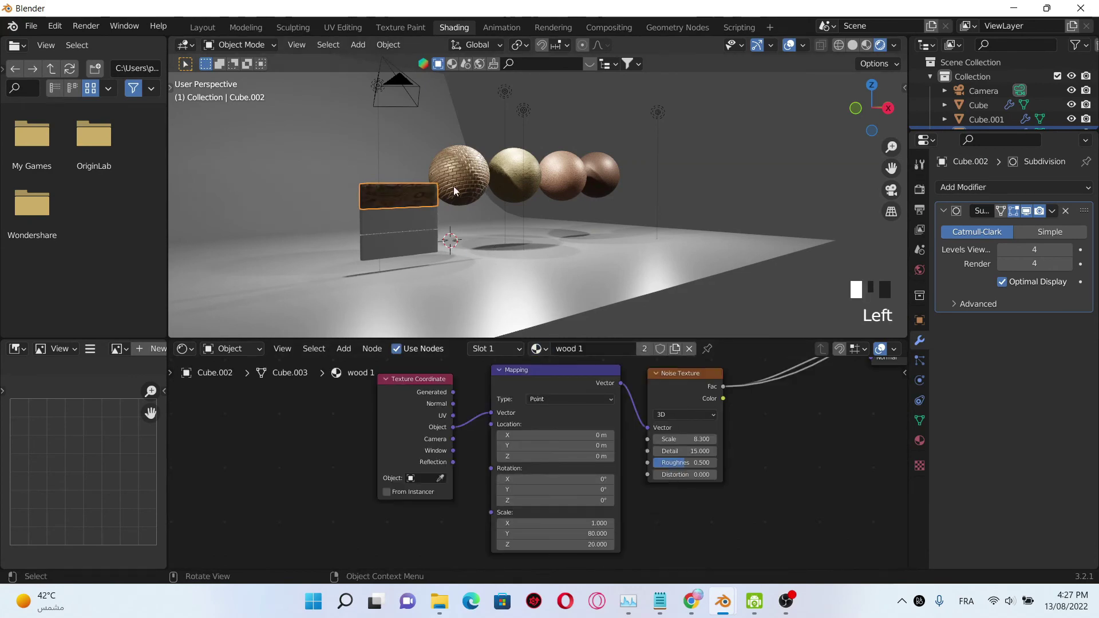
scroll(453, 187, up, 2)
click(363, 224)
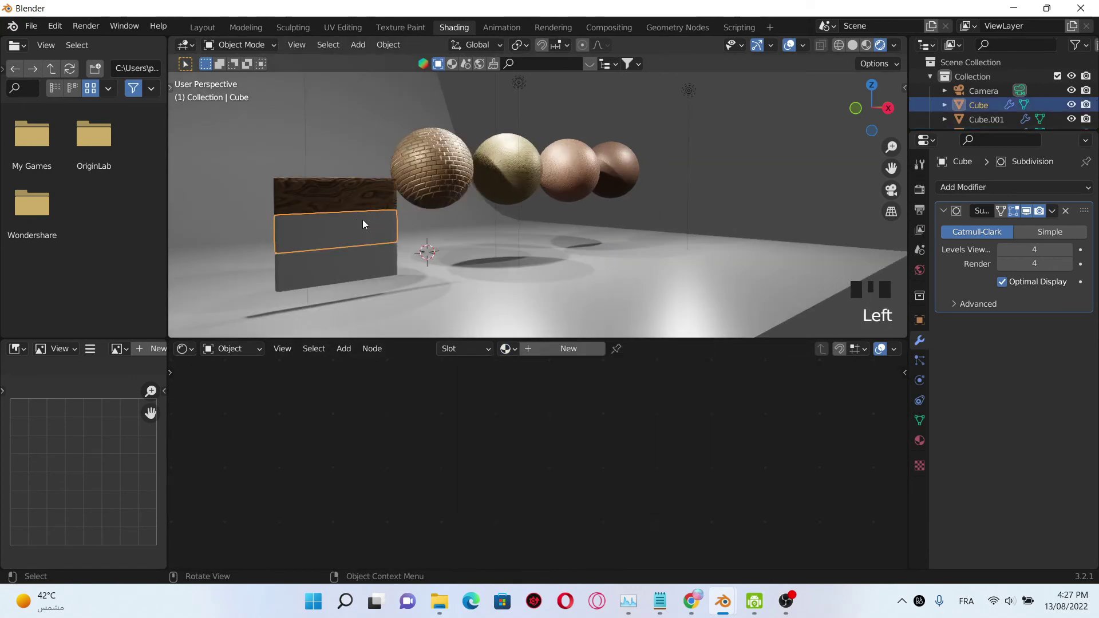
click(509, 348)
click(554, 398)
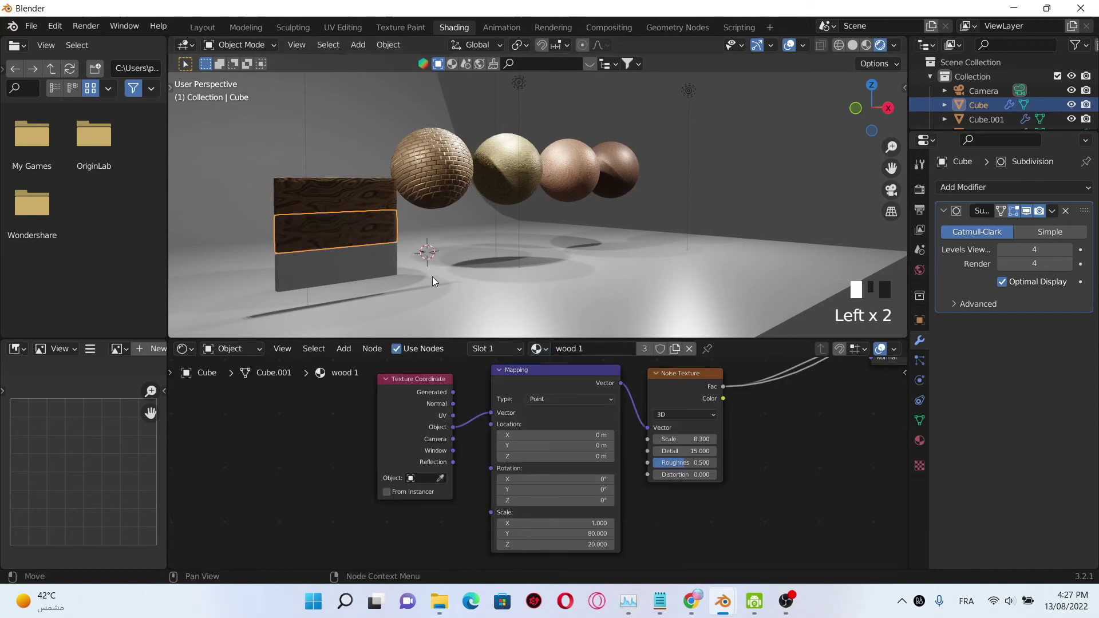
Step: Select the middle, top and bottom planks together
click(365, 264)
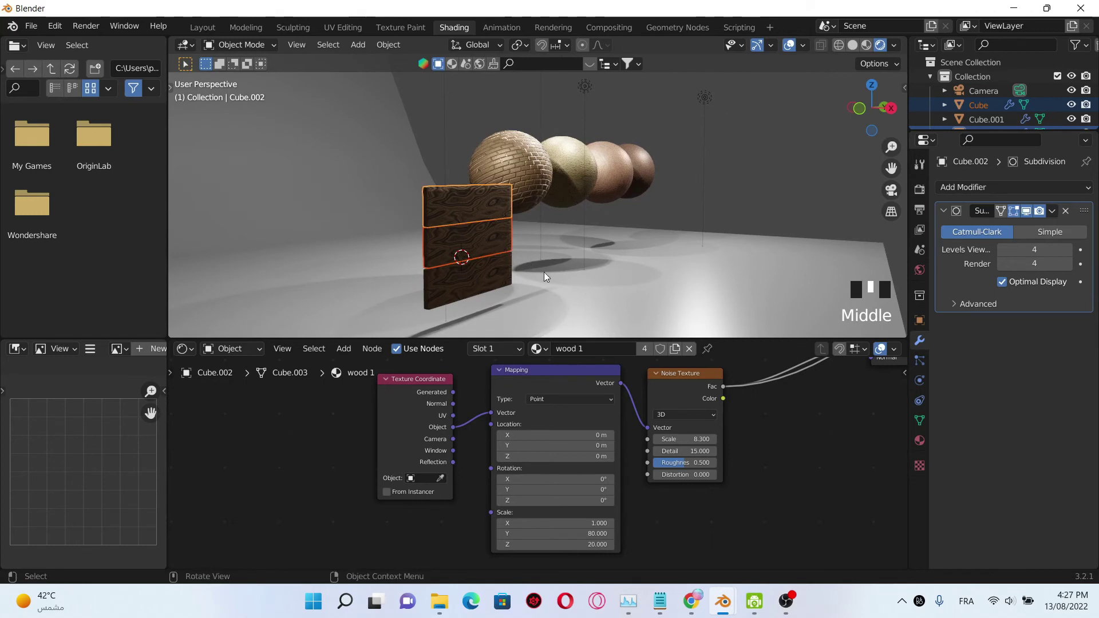
click(544, 272)
shift+click(486, 239)
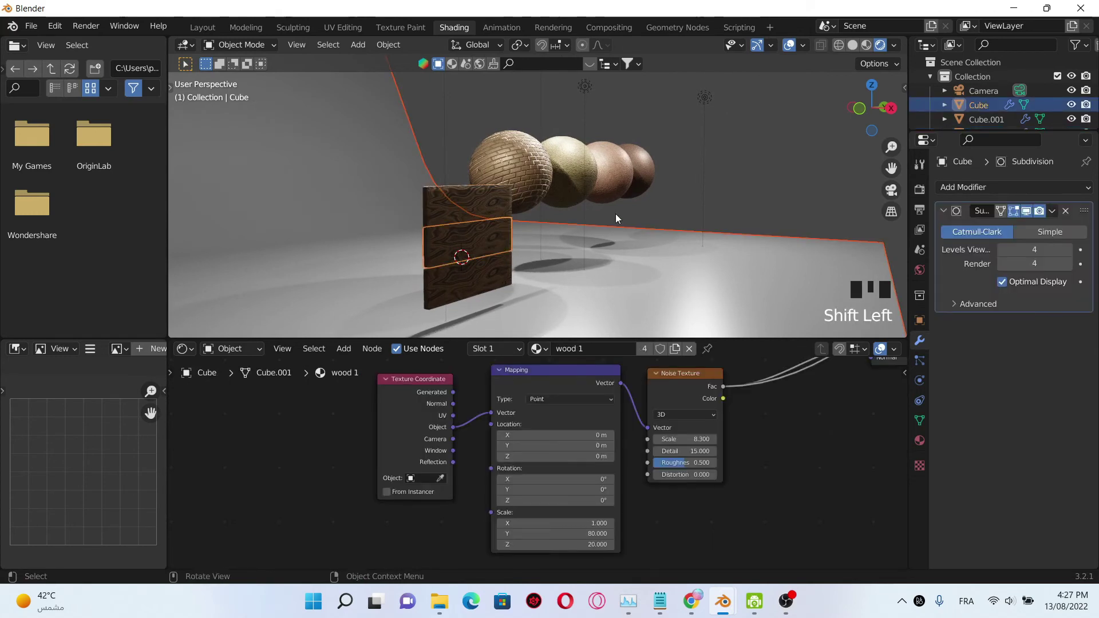
click(510, 243)
shift+click(494, 242)
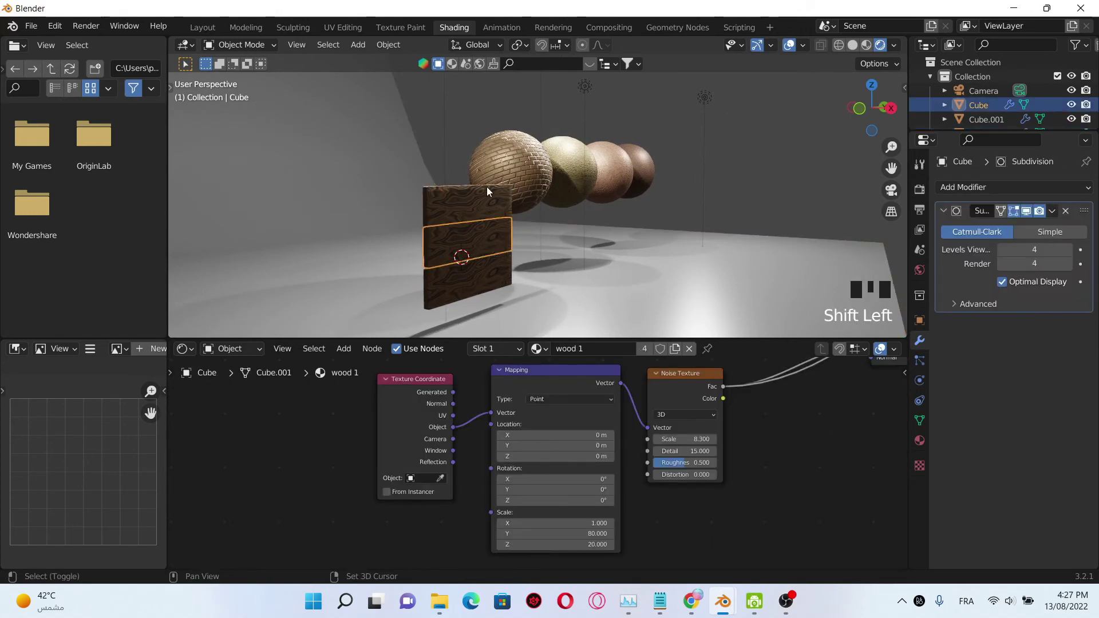
shift+click(488, 201)
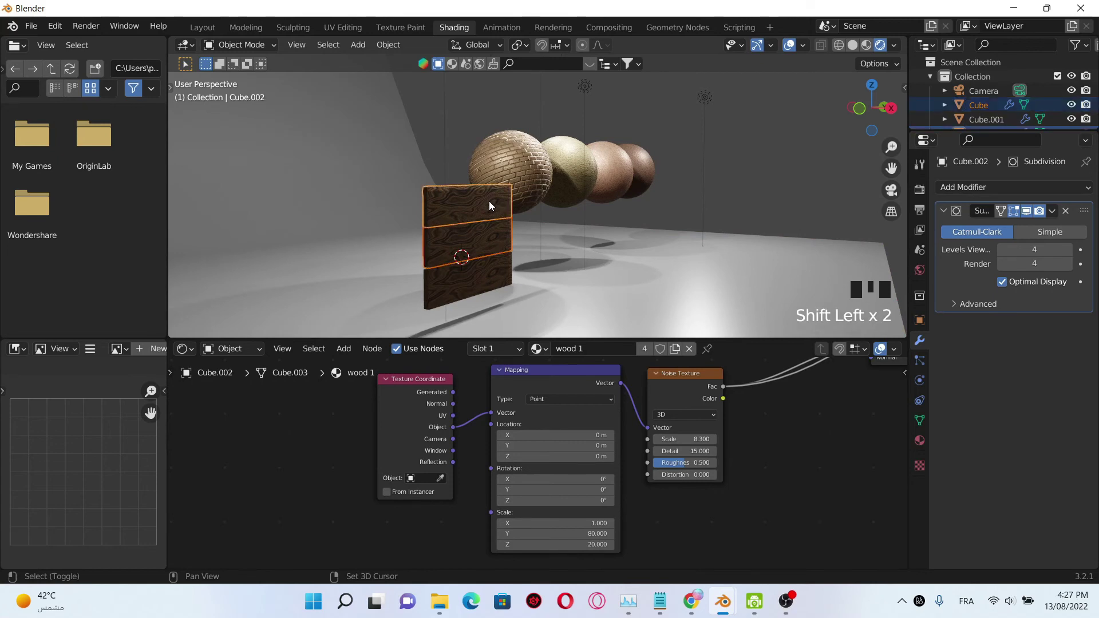
shift+click(475, 279)
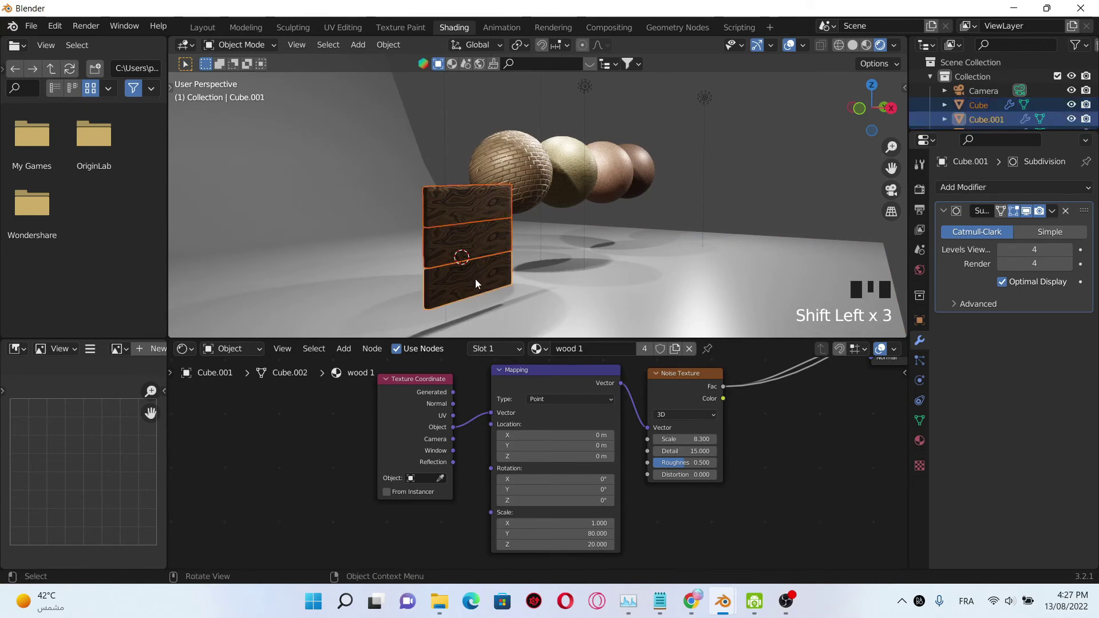
Step: Parent the three planks with Keep Transform and move the resulting wall into place
key(ctrl+p)
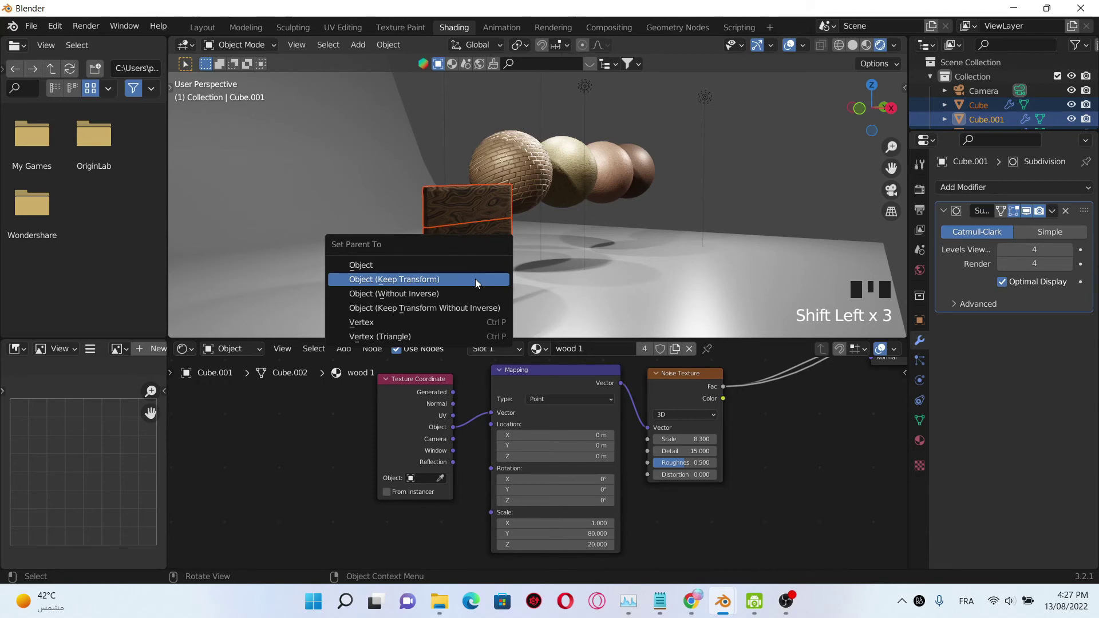
click(475, 279)
key(g)
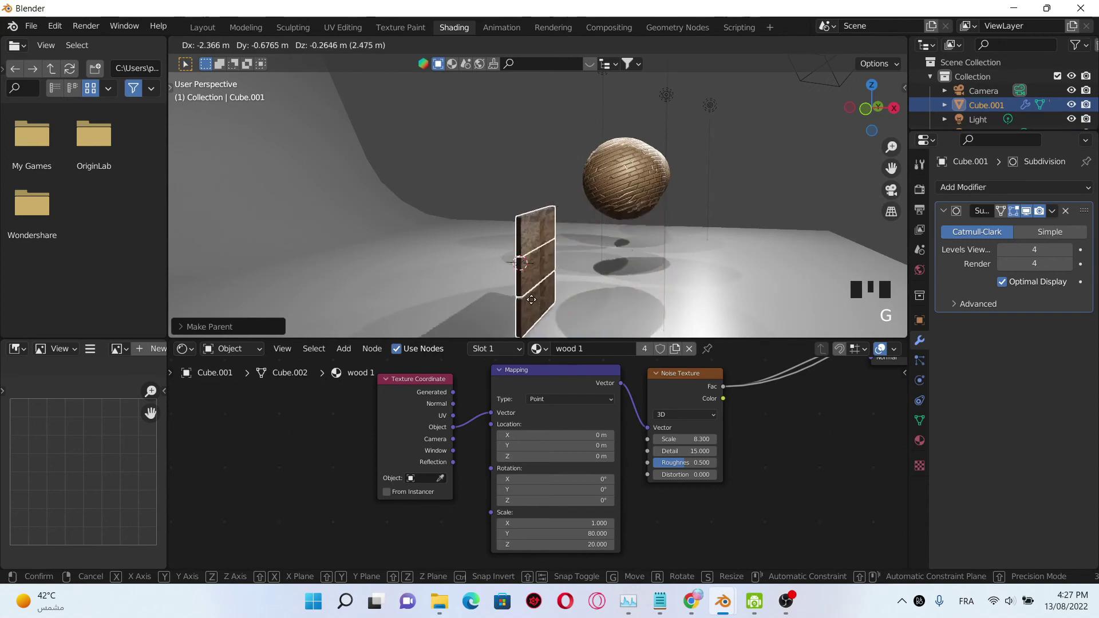
click(680, 289)
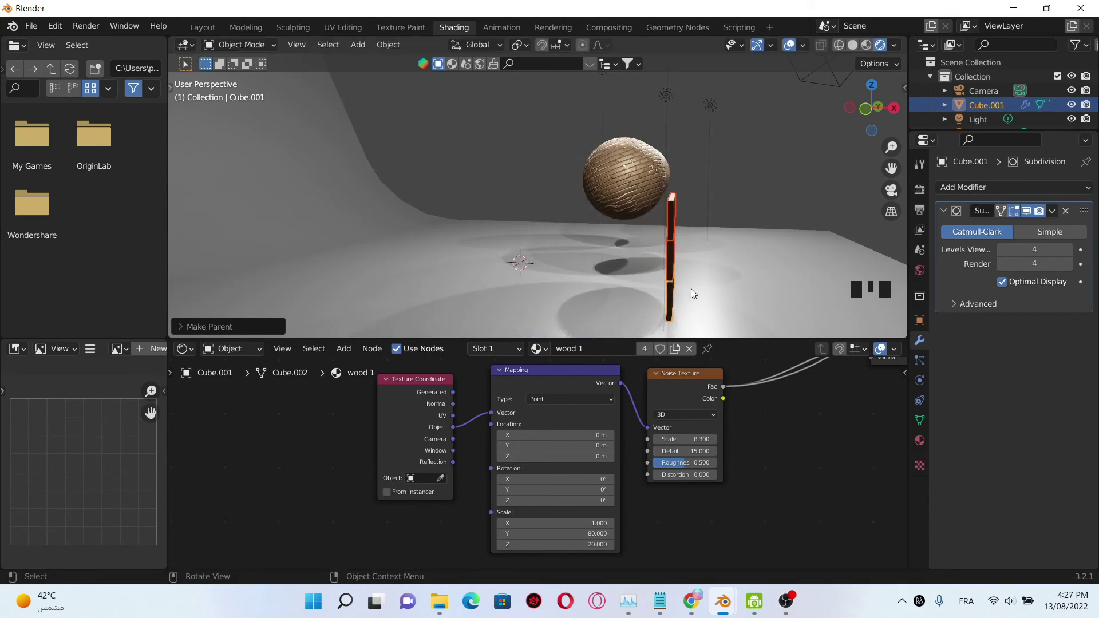
click(694, 294)
key(g)
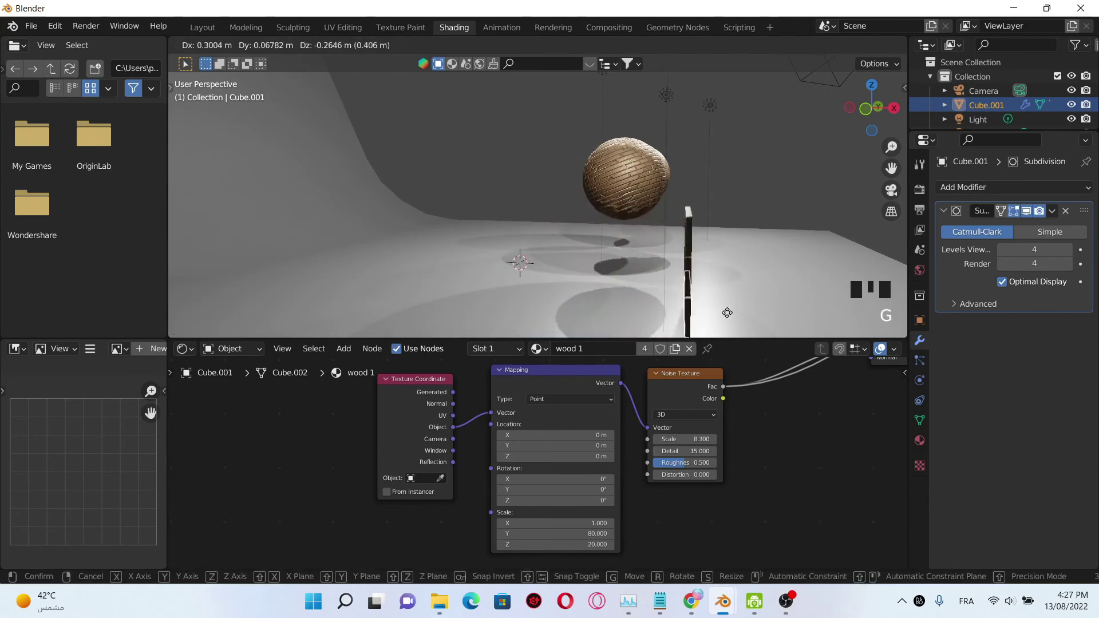
click(606, 254)
middle_drag(603, 253, 592, 251)
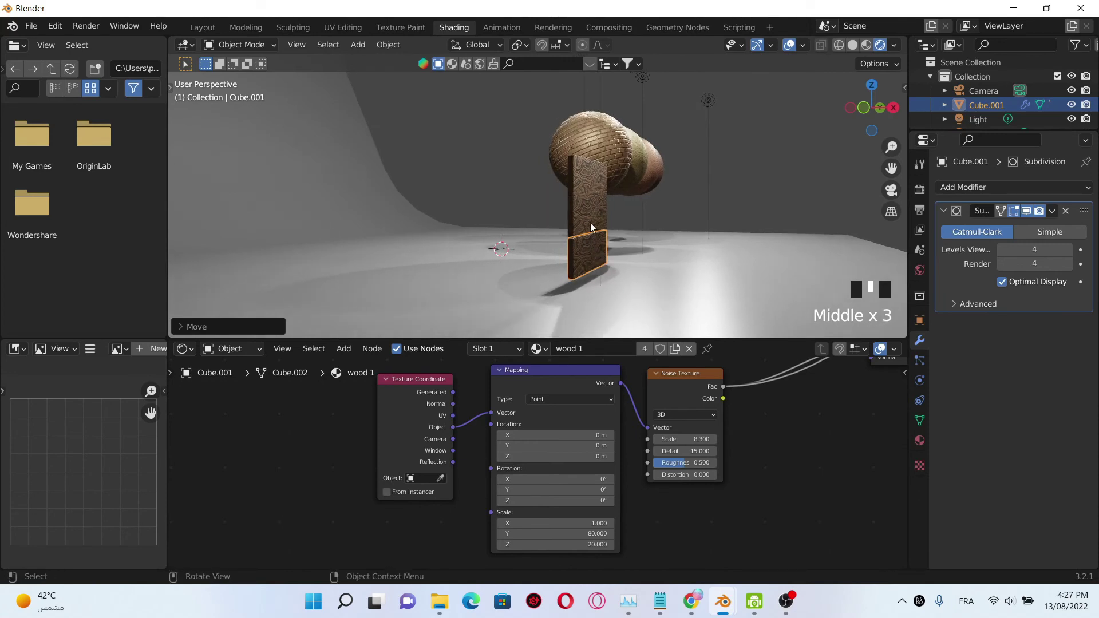
Step: Duplicate the plank wall and rotate the copy about Z as a second crate side
shift+click(589, 195)
shift+click(591, 197)
middle_drag(606, 281, 621, 279)
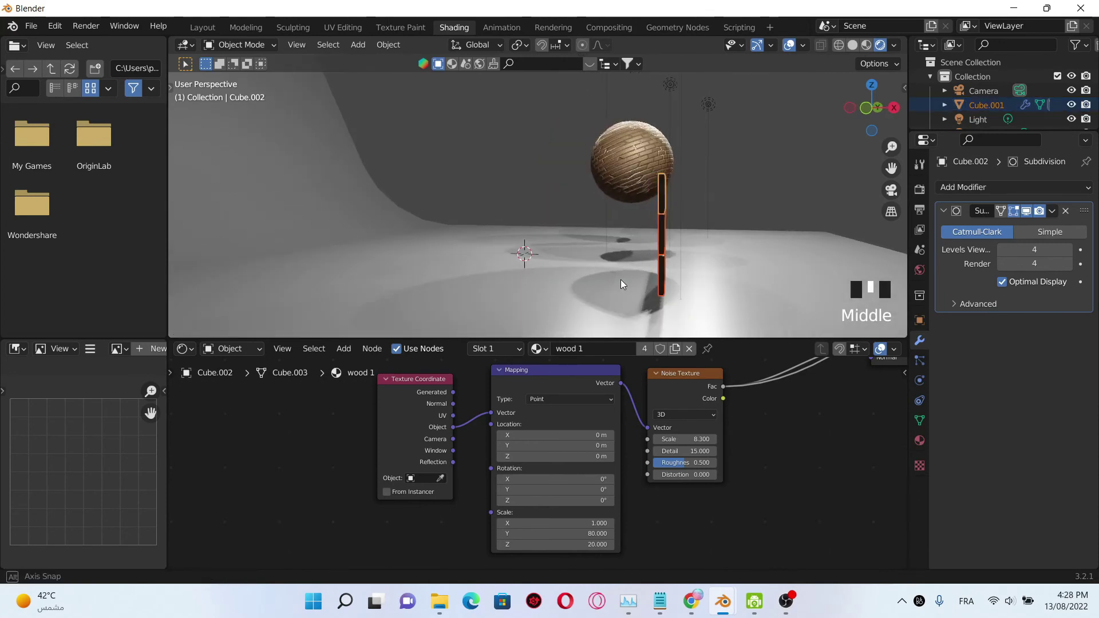
key(shift+d)
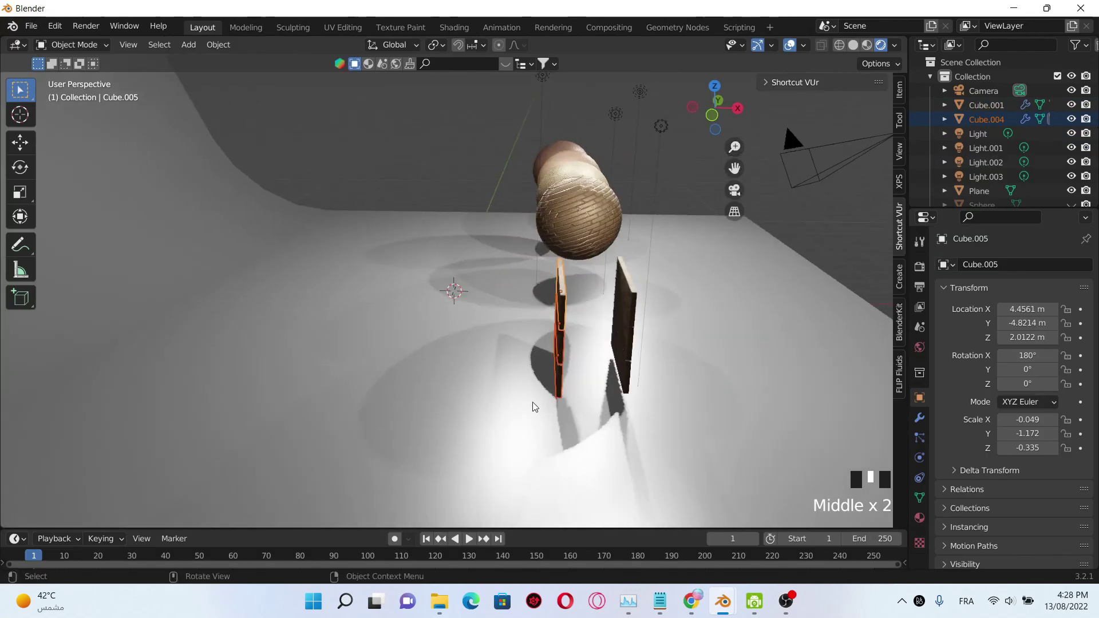
key(r)
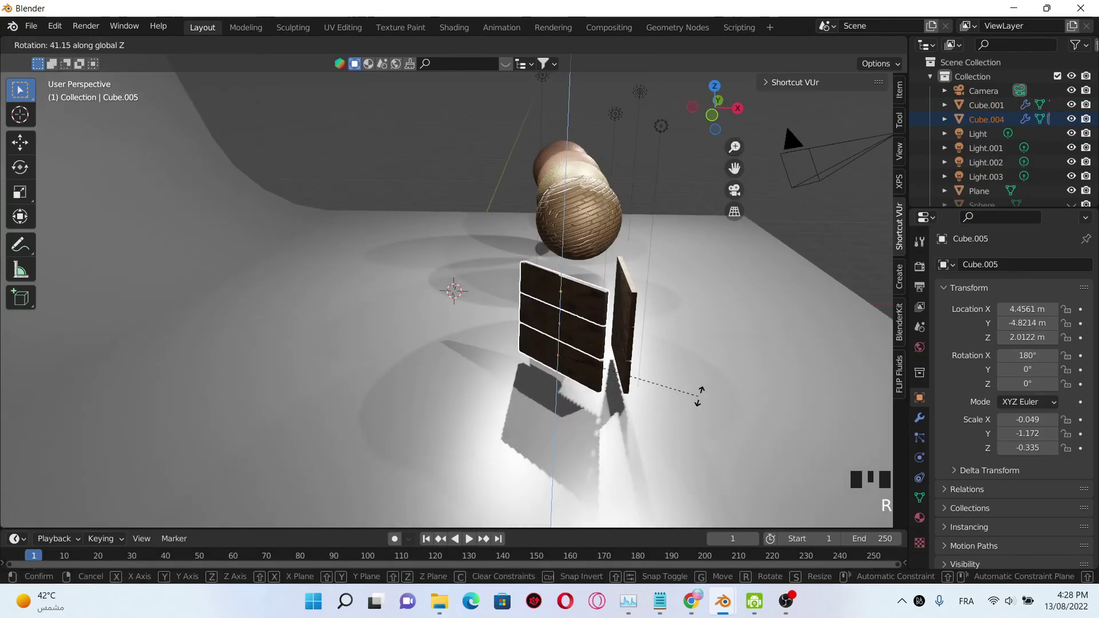
Step: Place the horizontal board along the top edge and a Y-shifted copy along the bottom edge
click(800, 239)
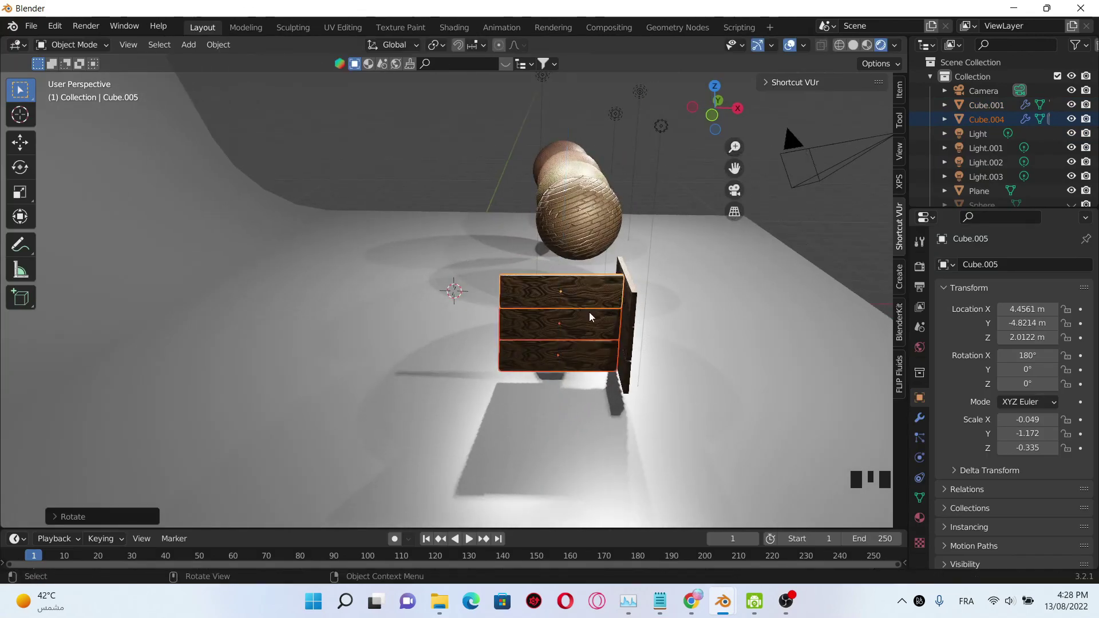
middle_drag(589, 314, 747, 492)
scroll(662, 339, up, 3)
key(g)
click(720, 304)
key(shift+d)
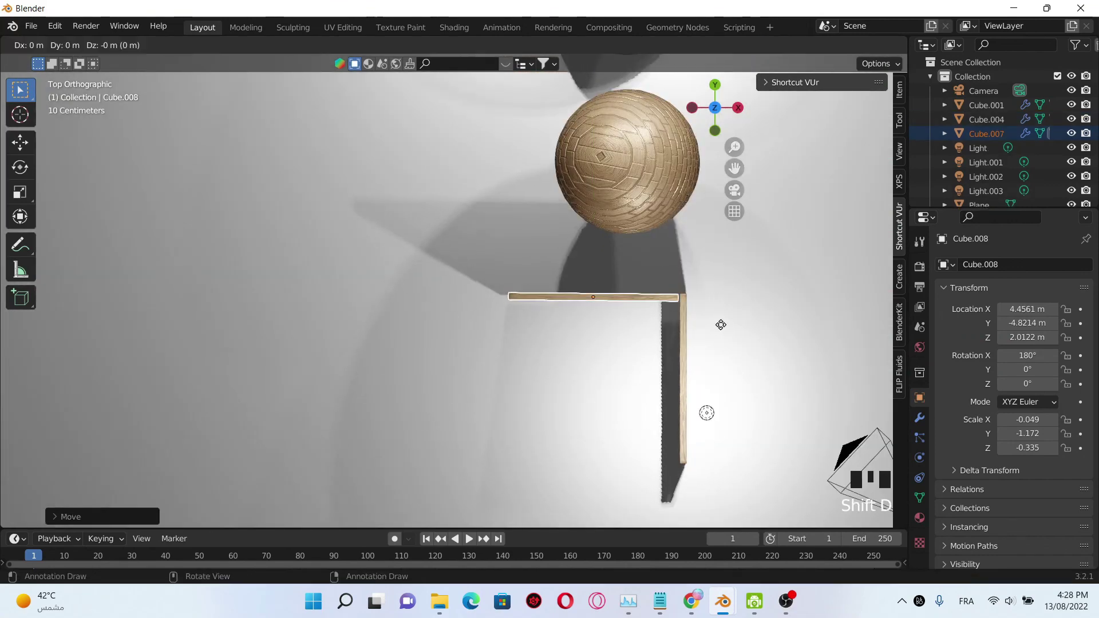
key(y)
click(729, 483)
Step: Try duplicating the right-hand board along X, then undo the move and the extra copy
click(685, 378)
key(shift+d)
right_click(634, 374)
key(g)
key(x)
click(453, 375)
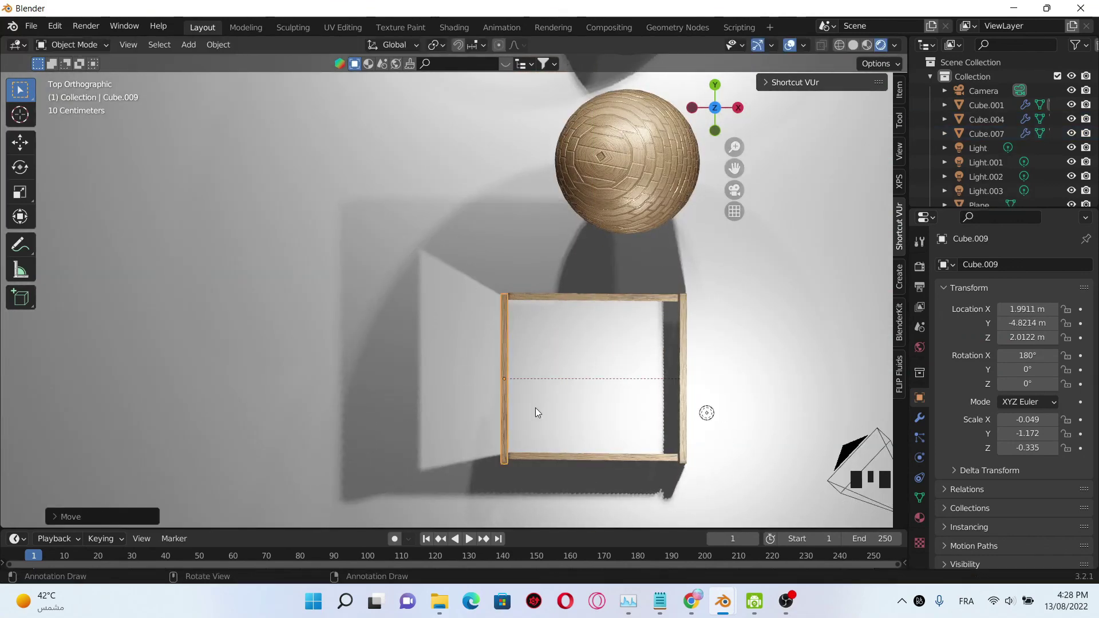
middle_drag(669, 404, 649, 387)
key(ctrl+z)
scroll(717, 340, down, 5)
key(ctrl+z)
key(ctrl+z)
Step: In top view, shift the board along X to its new position
key(KP_7)
key(g)
key(x)
click(602, 350)
scroll(634, 375, up, 4)
Step: Duplicate a board, rotate it 90° around Z, and place it as the crate's left wall
key(KP_7)
key(shift+d)
click(612, 386)
key(r)
key(z)
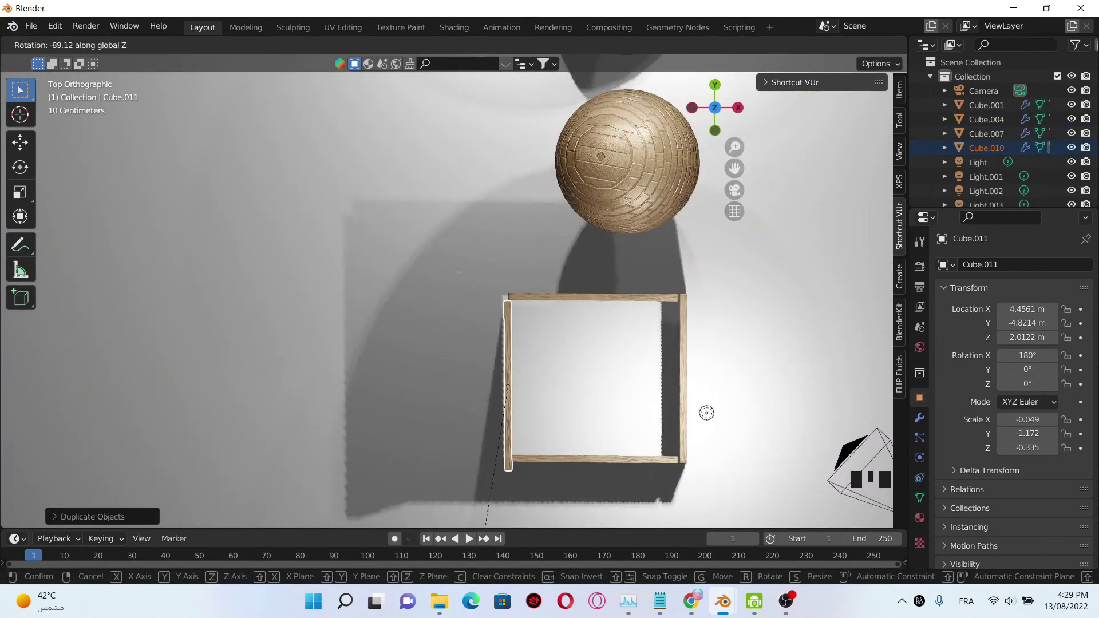
click(508, 106)
key(g)
click(500, 98)
Step: Inspect the four-walled crate in perspective and select its upper front plank
middle_drag(532, 401, 424, 308)
scroll(424, 308, down, 2)
scroll(424, 308, down, 1)
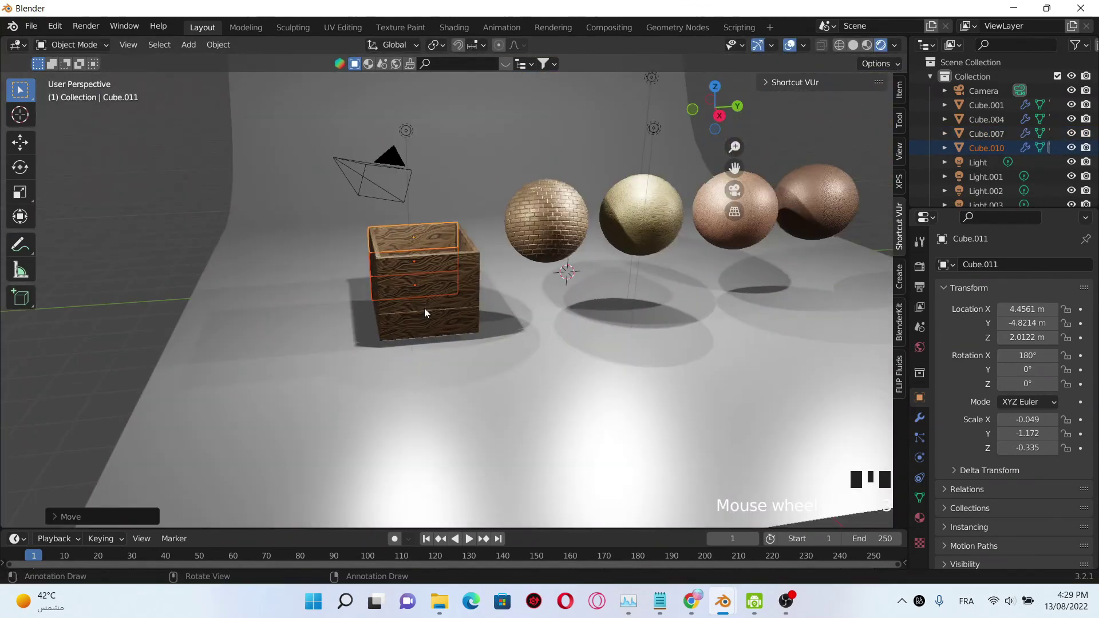
click(516, 368)
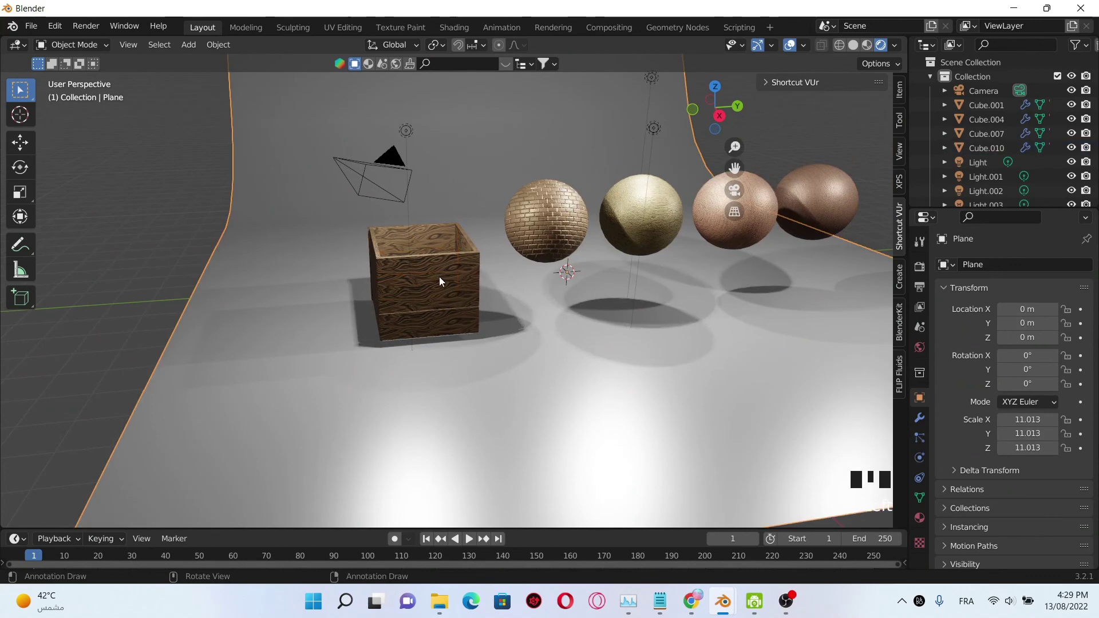
middle_drag(454, 279, 450, 313)
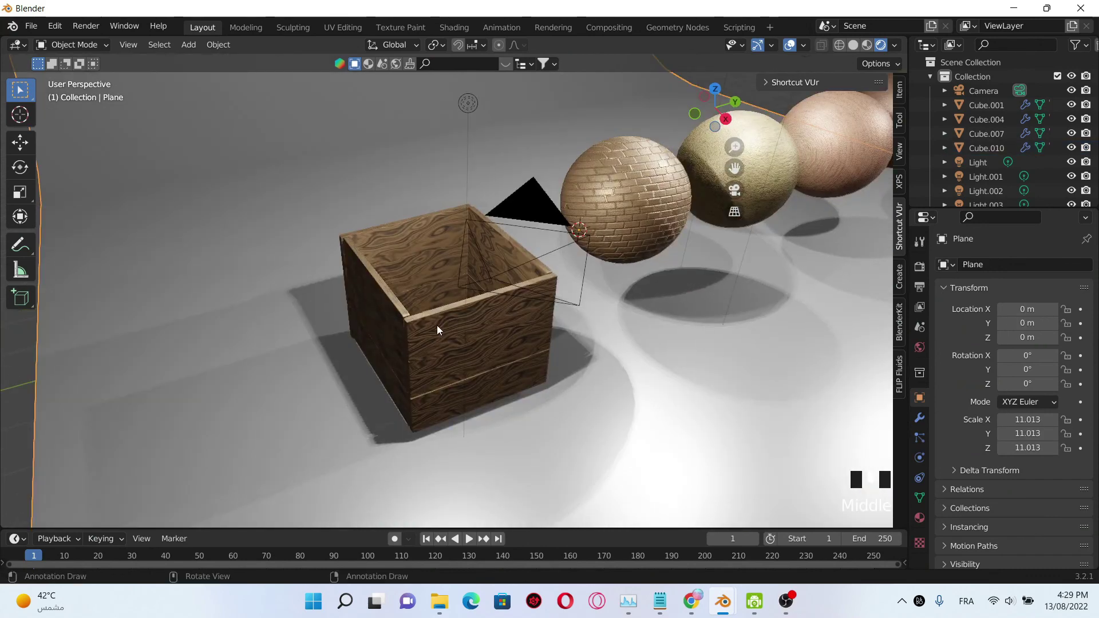
click(437, 326)
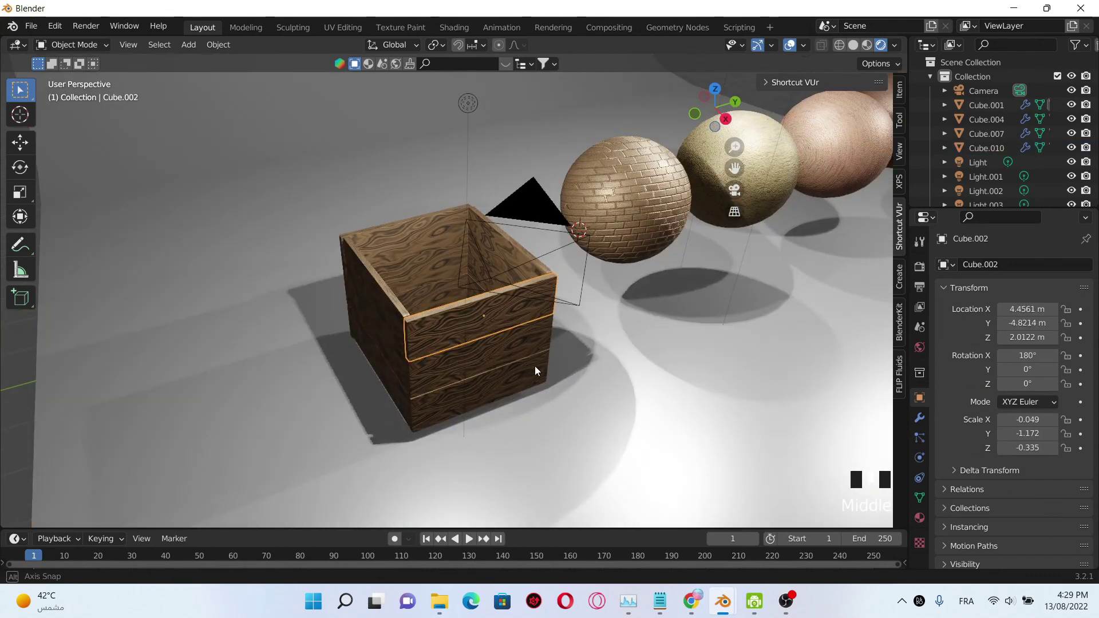
middle_drag(534, 366, 610, 376)
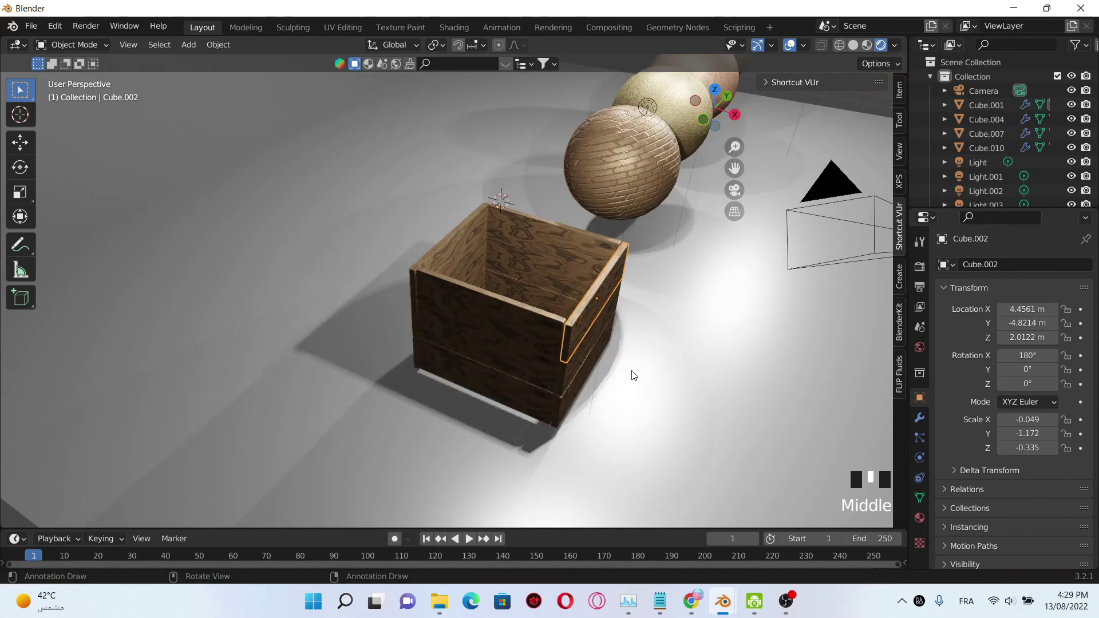
Step: Duplicate the upper front plank and rotate the copy 90° around Y to lie flat
key(shift+d)
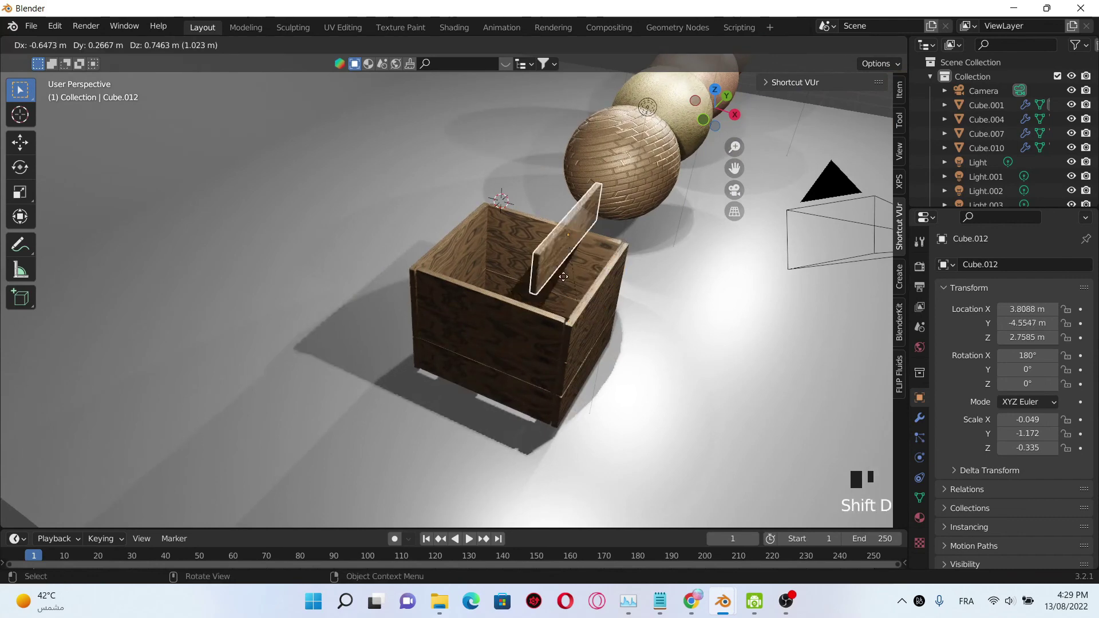
key(r)
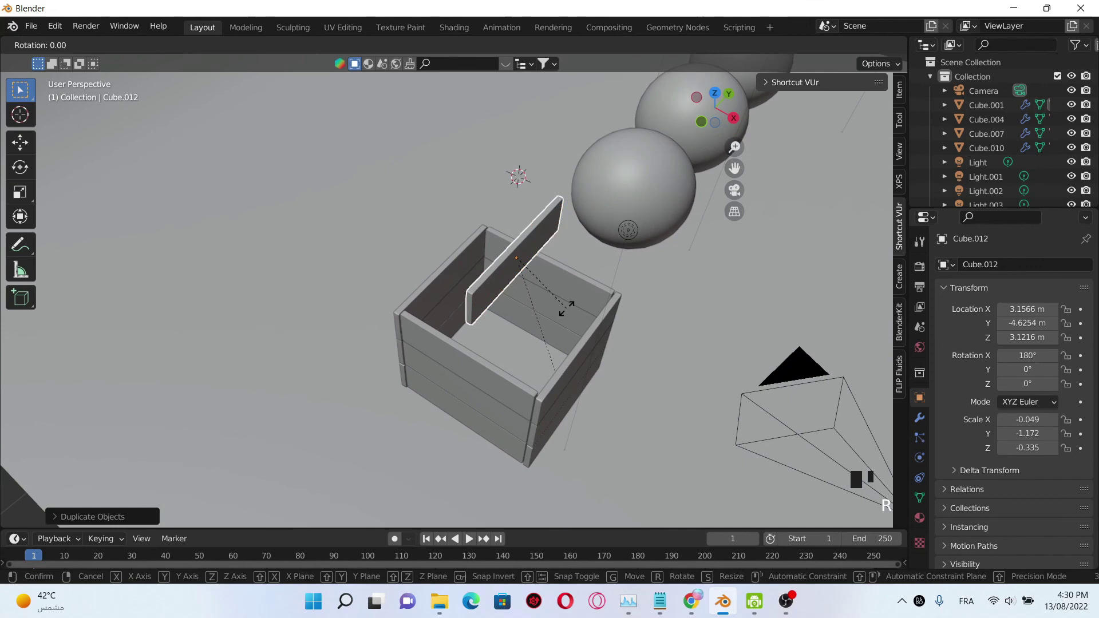
key(r)
key(r)
key(y)
click(504, 286)
Step: In top view, position the lid and scale it along X to fill the crate opening
key(KP_7)
key(g)
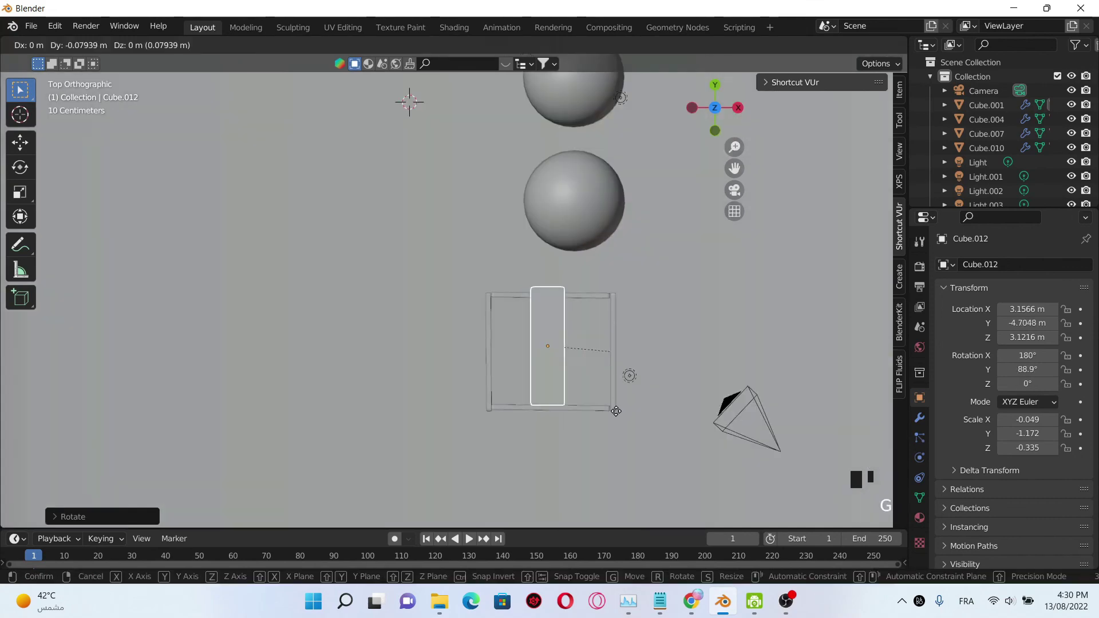
click(618, 415)
key(s)
key(x)
click(808, 393)
key(g)
click(779, 392)
key(s)
key(x)
click(794, 394)
key(g)
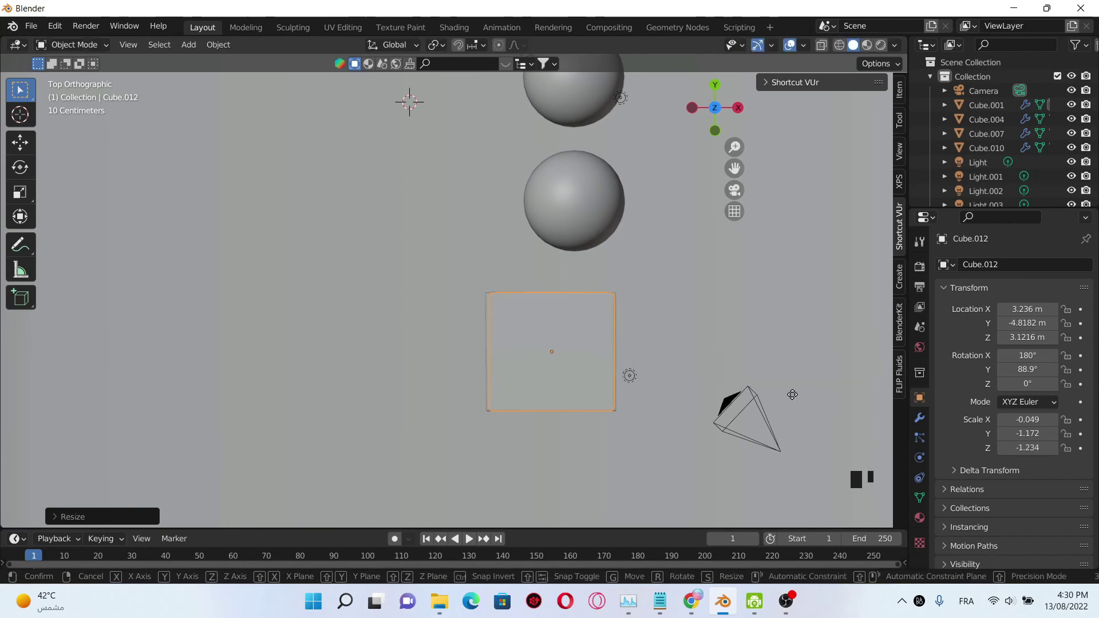
click(792, 394)
Step: Lower the lid along Z until it sits on top of the crate walls
middle_drag(744, 361, 592, 243)
scroll(573, 244, up, 1)
key(g)
key(z)
click(496, 278)
Step: Switch the viewport shading to Rendered to show the wood materials
middle_drag(496, 278, 533, 303)
scroll(529, 293, down, 2)
key(z)
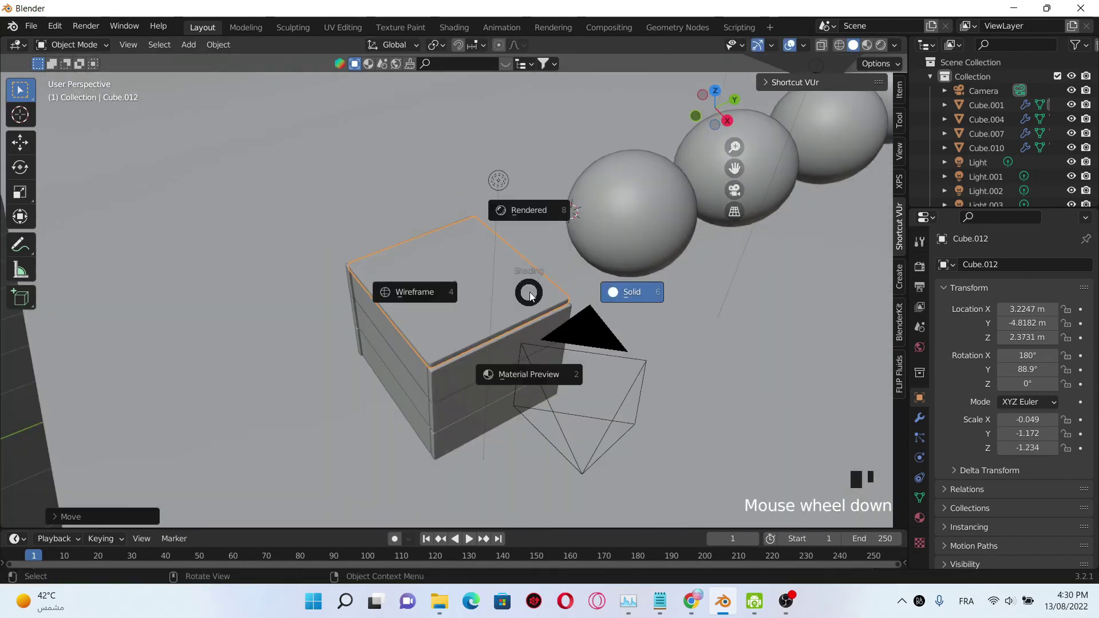
click(530, 228)
scroll(558, 331, down, 2)
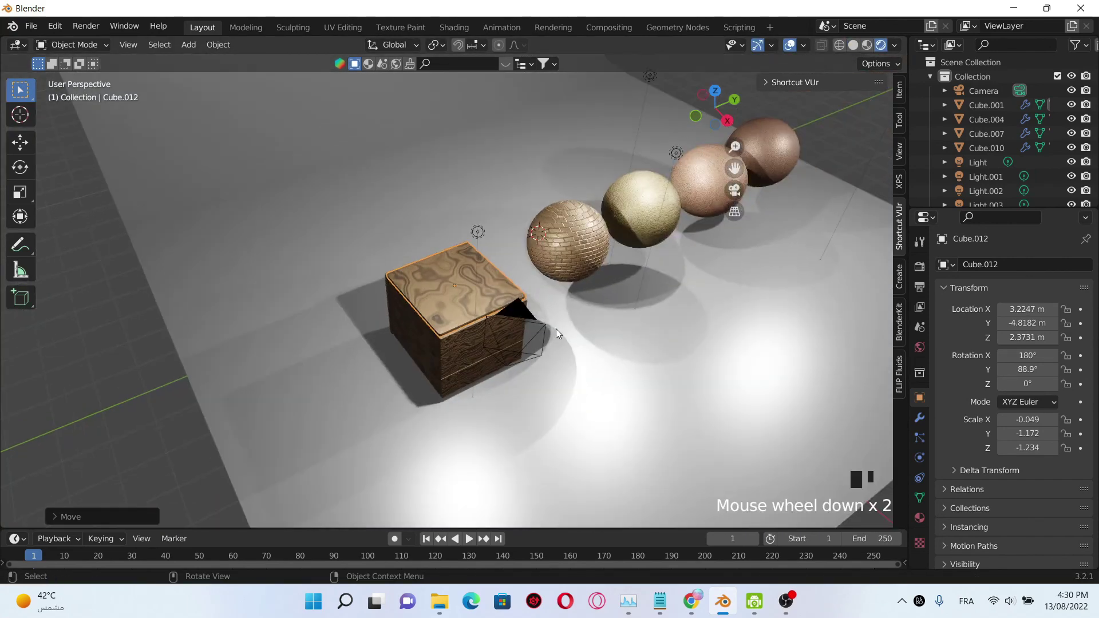
Step: Move the swirled wood sphere onto the closed crate's lid and view it from above
middle_drag(558, 332, 461, 276)
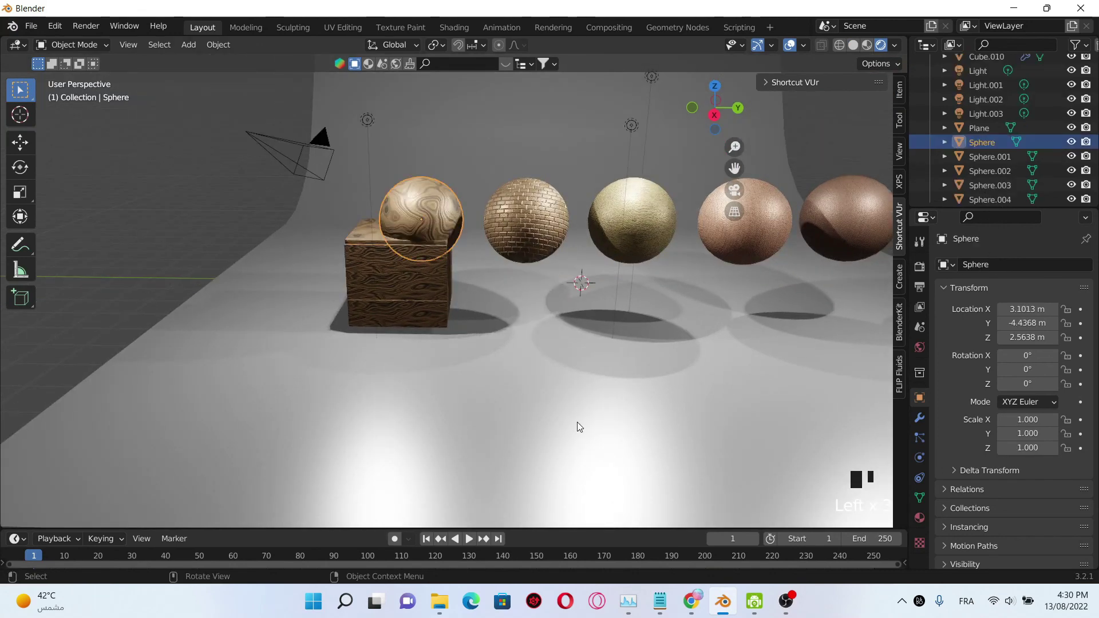
key(g)
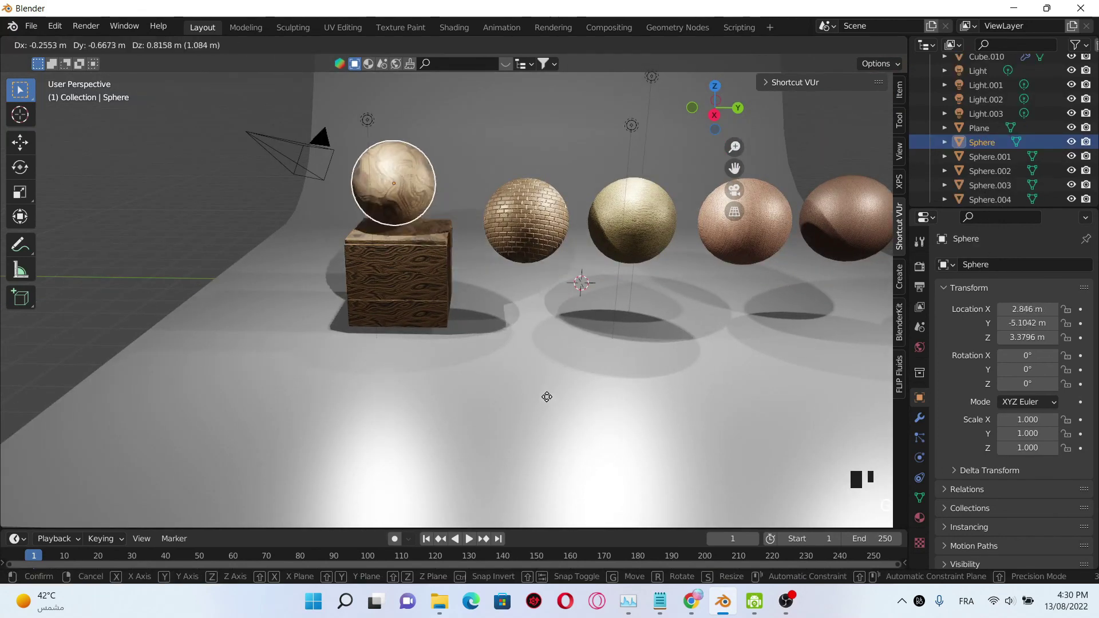
click(549, 403)
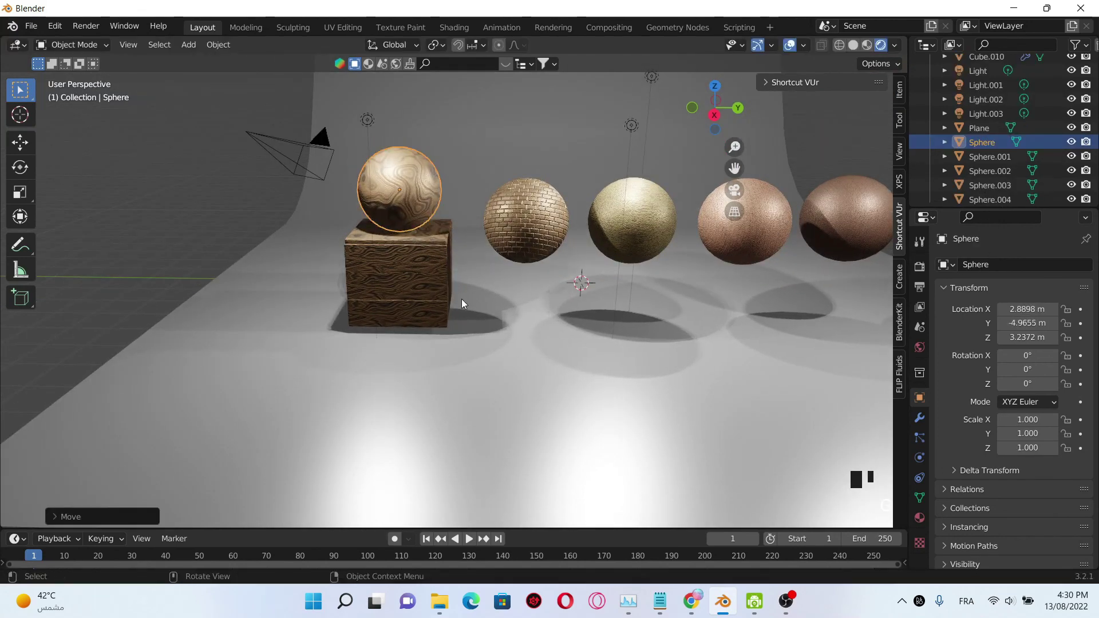
scroll(461, 303, up, 2)
mouse_move(493, 306)
middle_down()
mouse_move(542, 315)
mouse_move(479, 304)
middle_up()
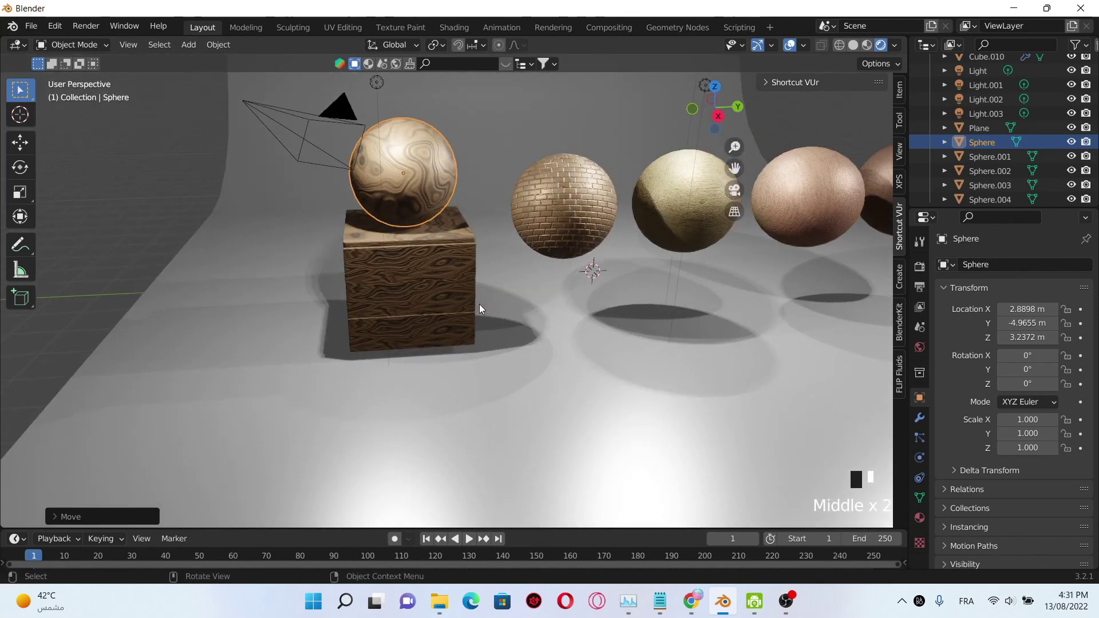